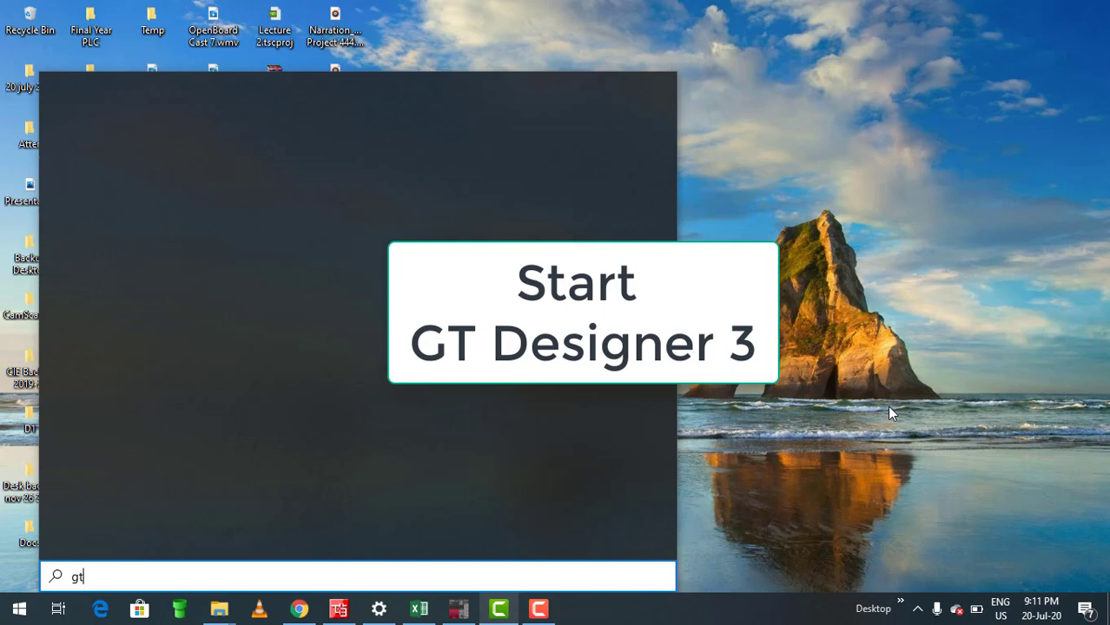
- Launch GT Designer3 and start a new project
key(Right)
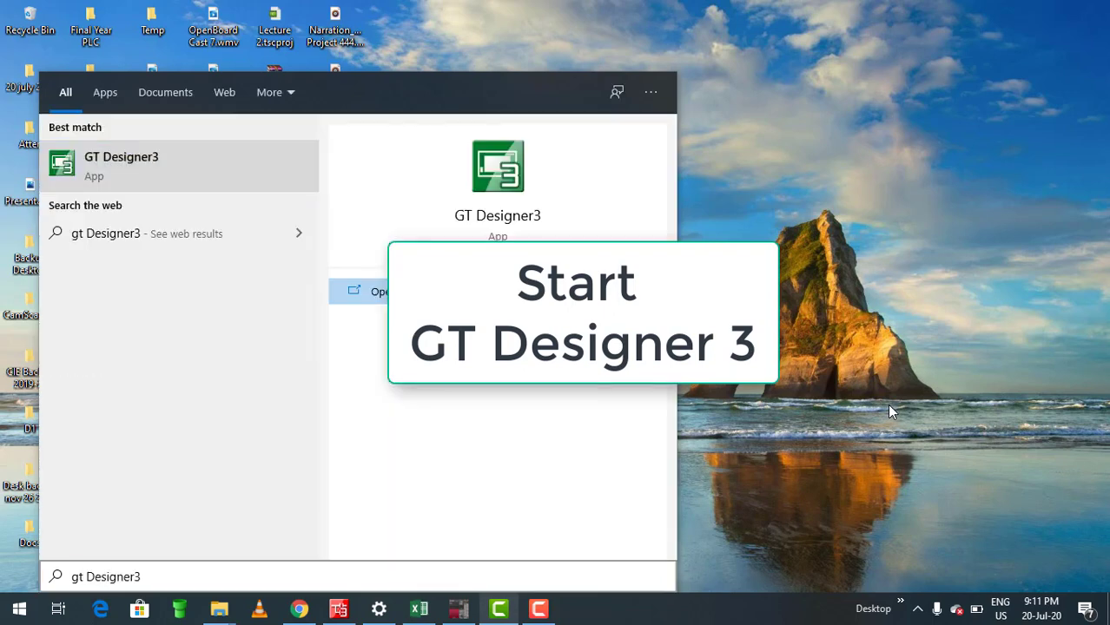
click(517, 224)
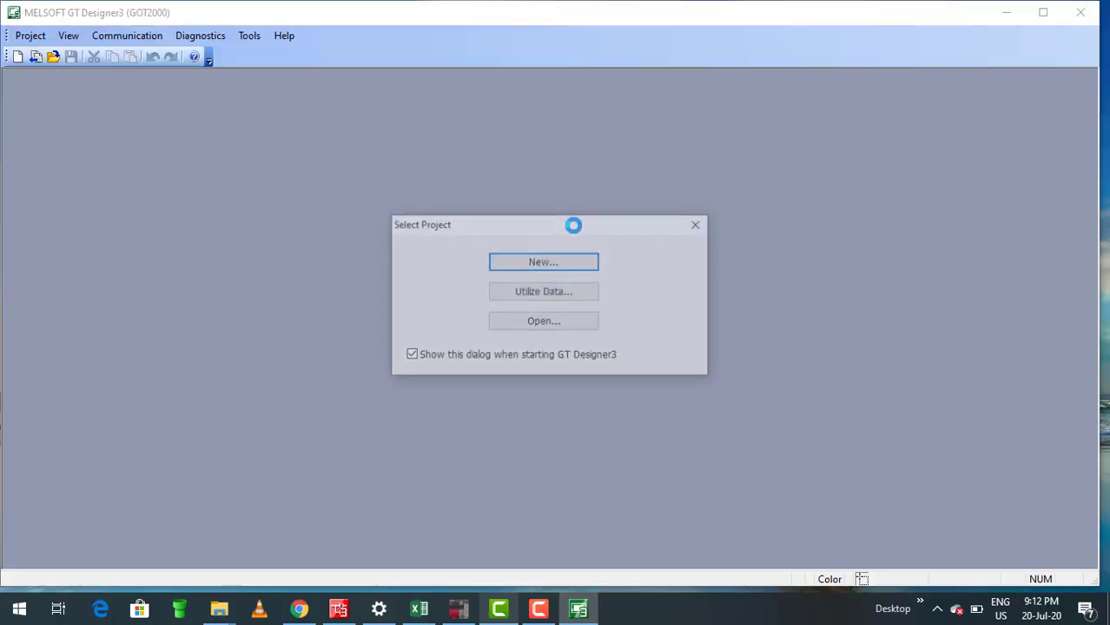
click(572, 261)
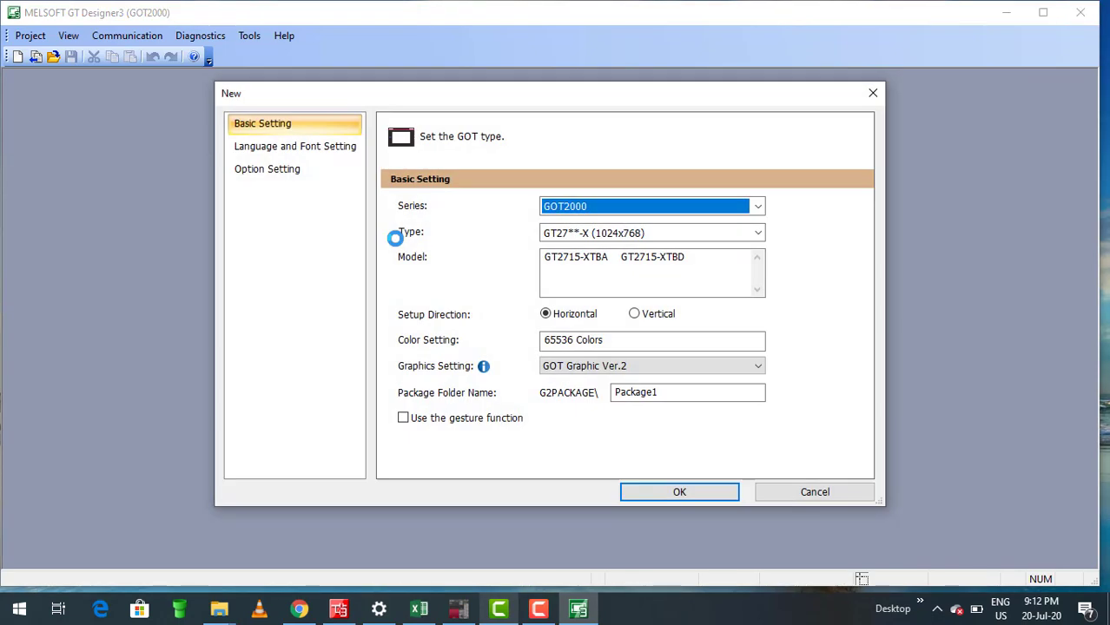
- Create a GOT2000 project of type GT27**-X (1024x768) with the MELSEC iQ-F controller settings and maximize the B-1 screen
click(550, 213)
click(552, 213)
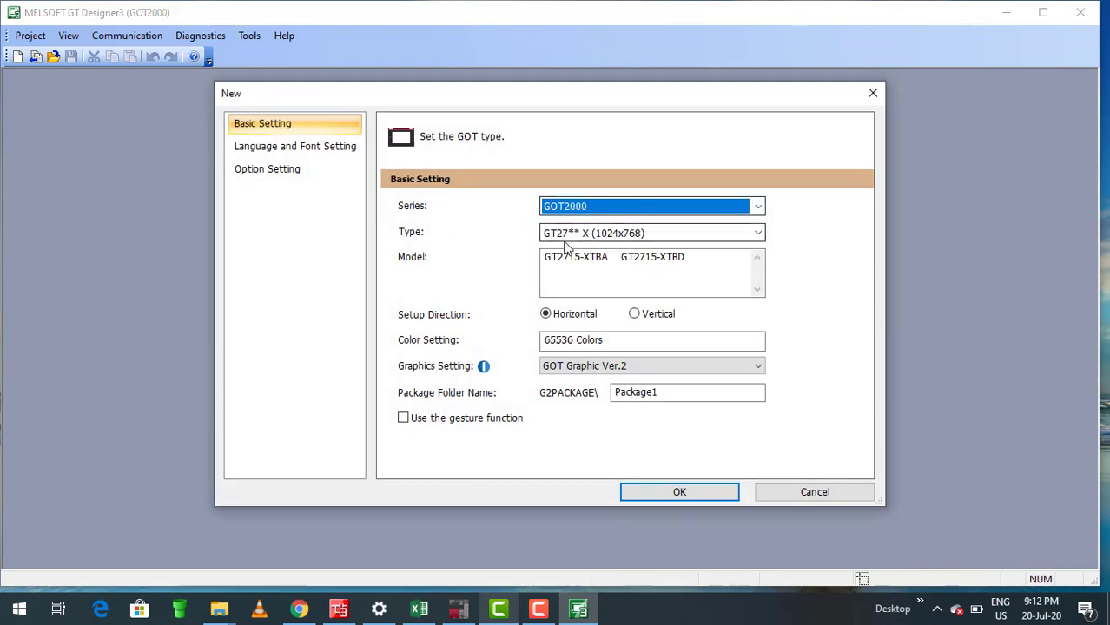
click(567, 235)
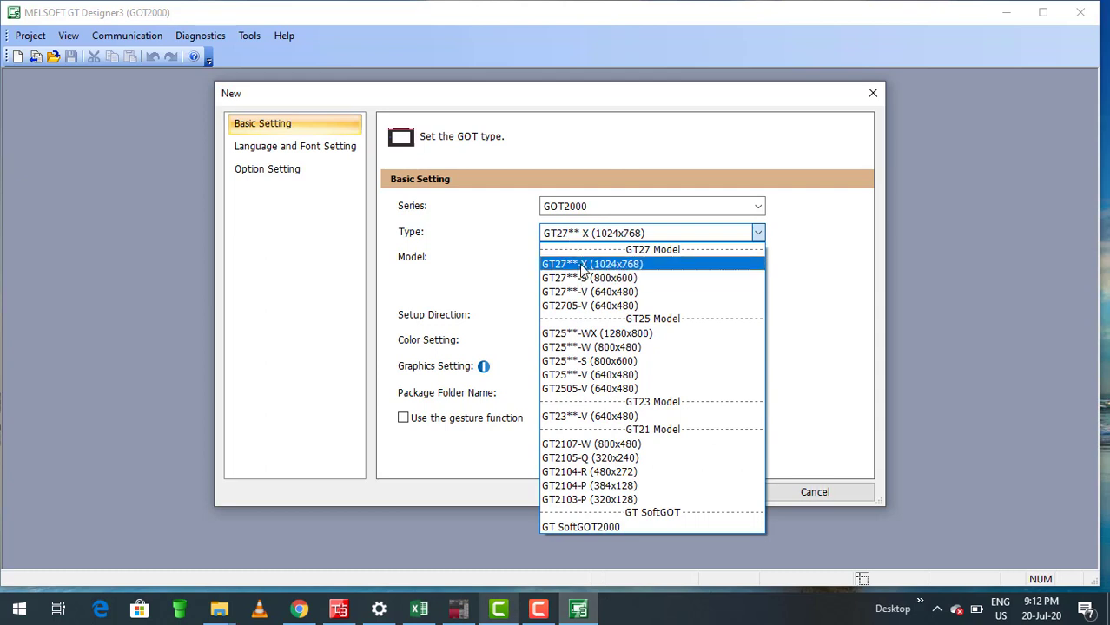
click(583, 264)
click(659, 491)
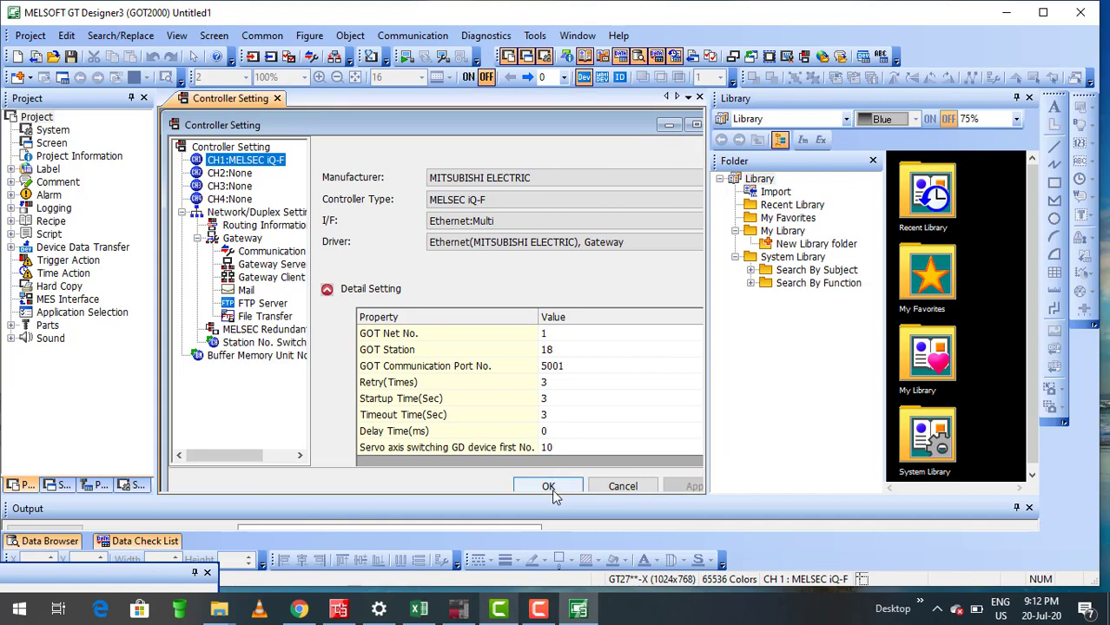
click(549, 486)
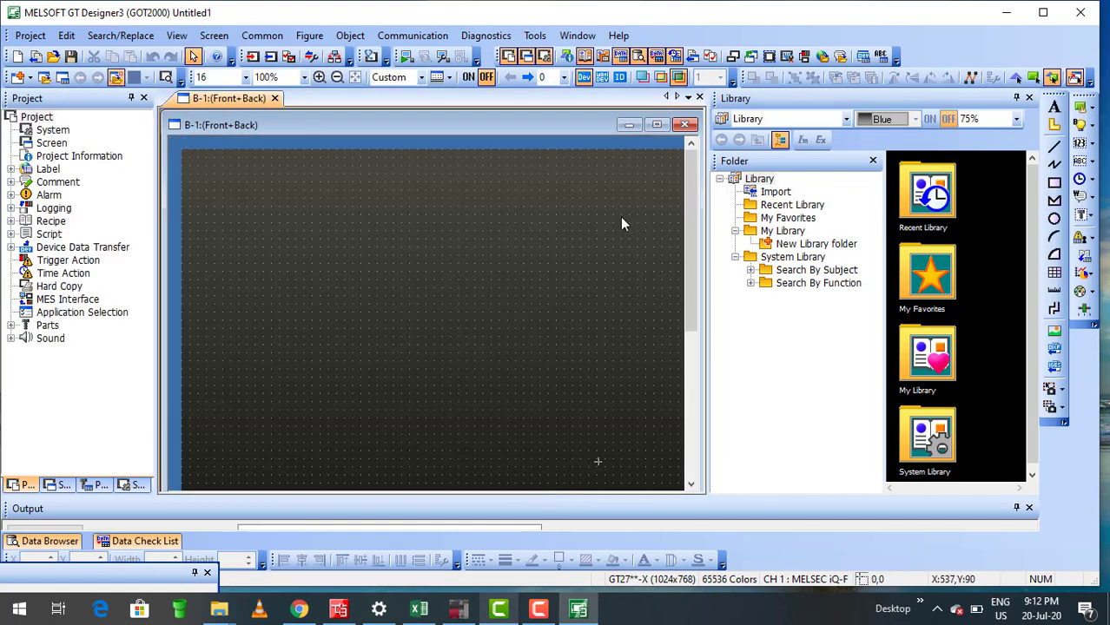
click(656, 124)
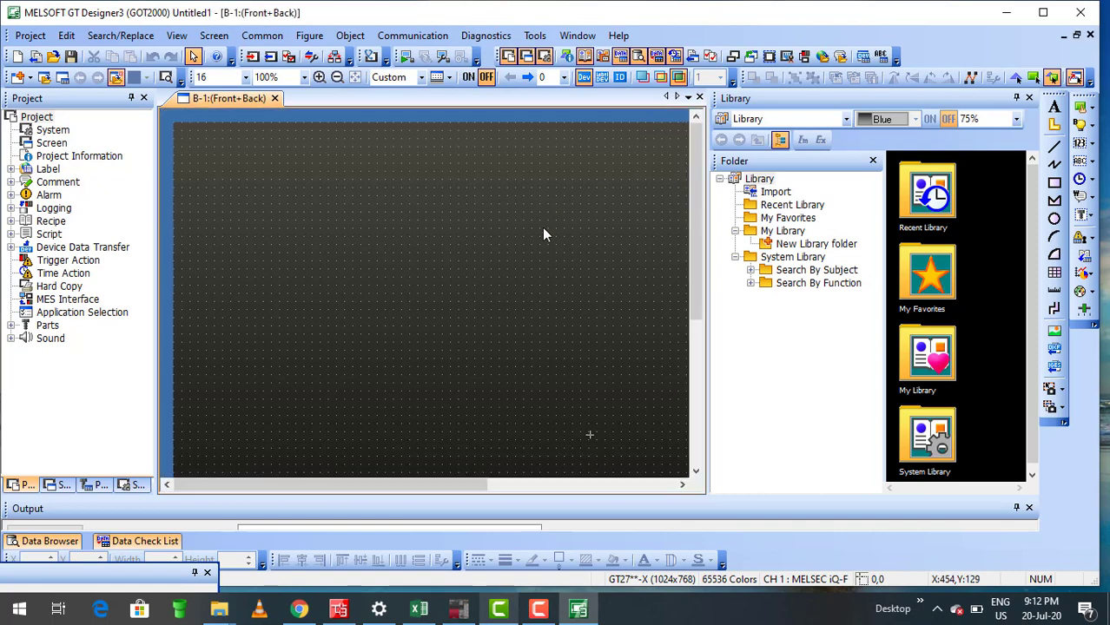
- Add a bold text object reading "RECIPE FUNCTION" near the upper edge of the B-1 screen
click(1055, 105)
click(338, 152)
text(RECIPE)
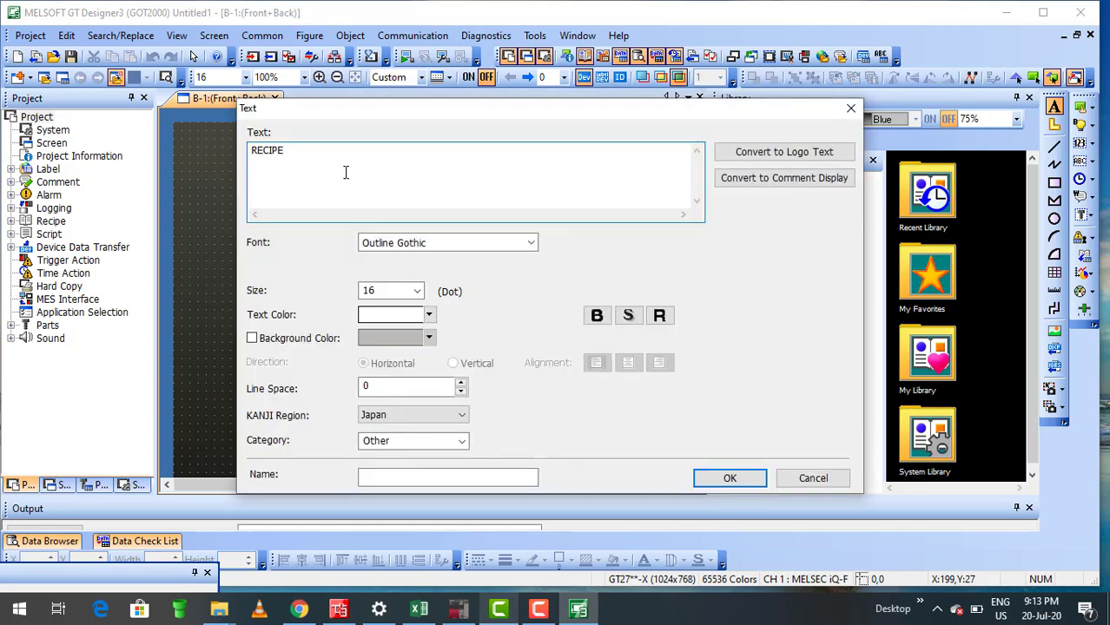
text( FUNCTION)
click(597, 315)
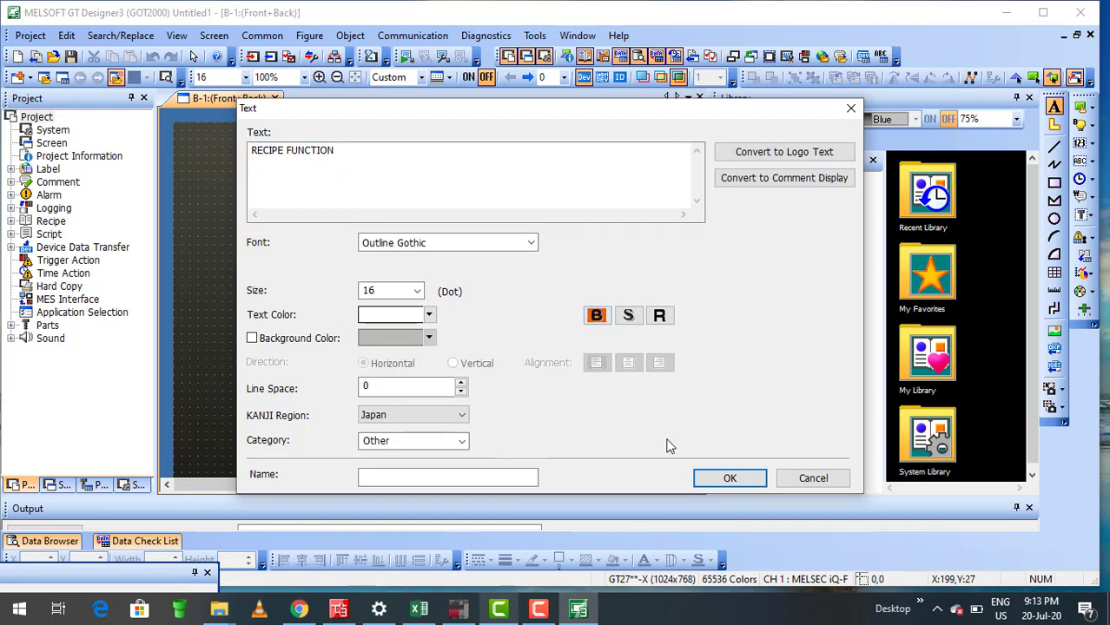
click(710, 477)
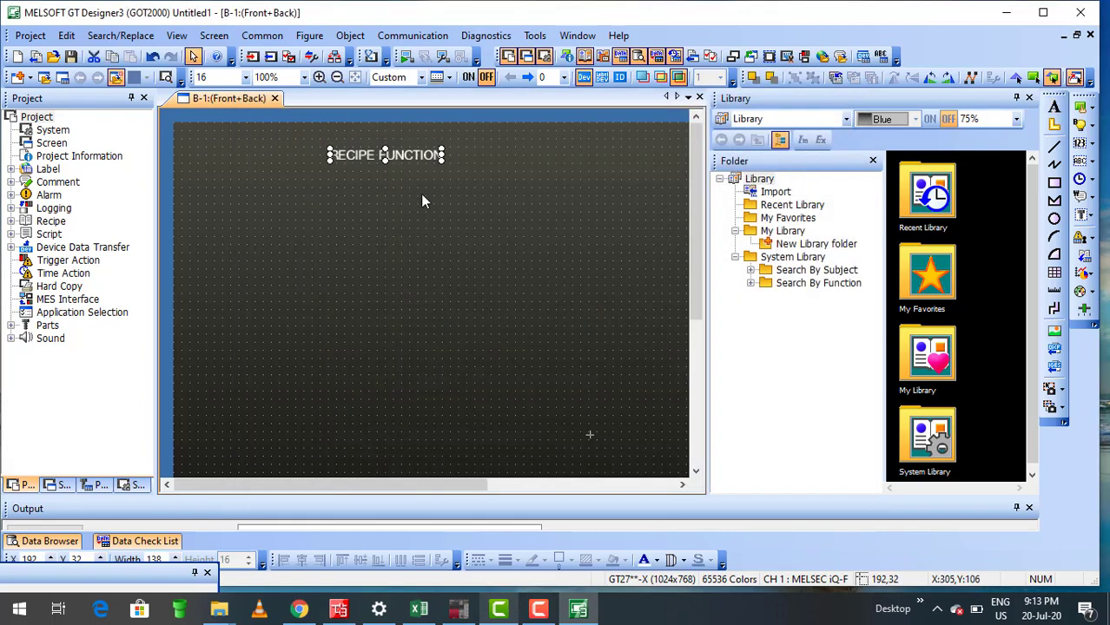
- Enlarge the RECIPE FUNCTION title to about 251 dots wide and move it up to about X 192, Y 16
drag(444, 160, 528, 178)
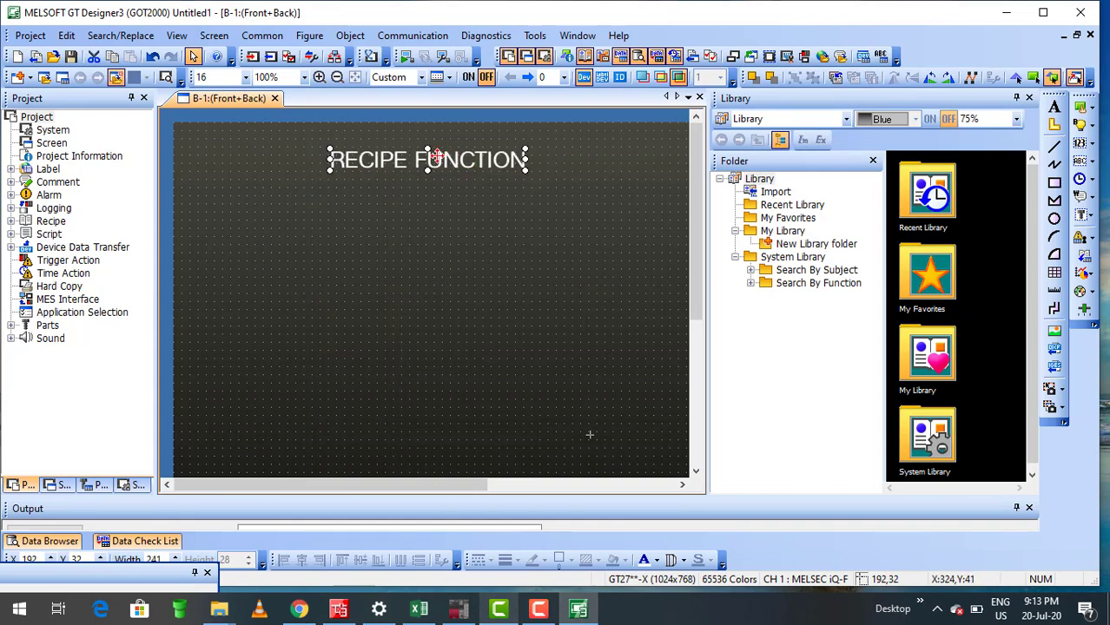
drag(442, 152, 440, 140)
click(426, 199)
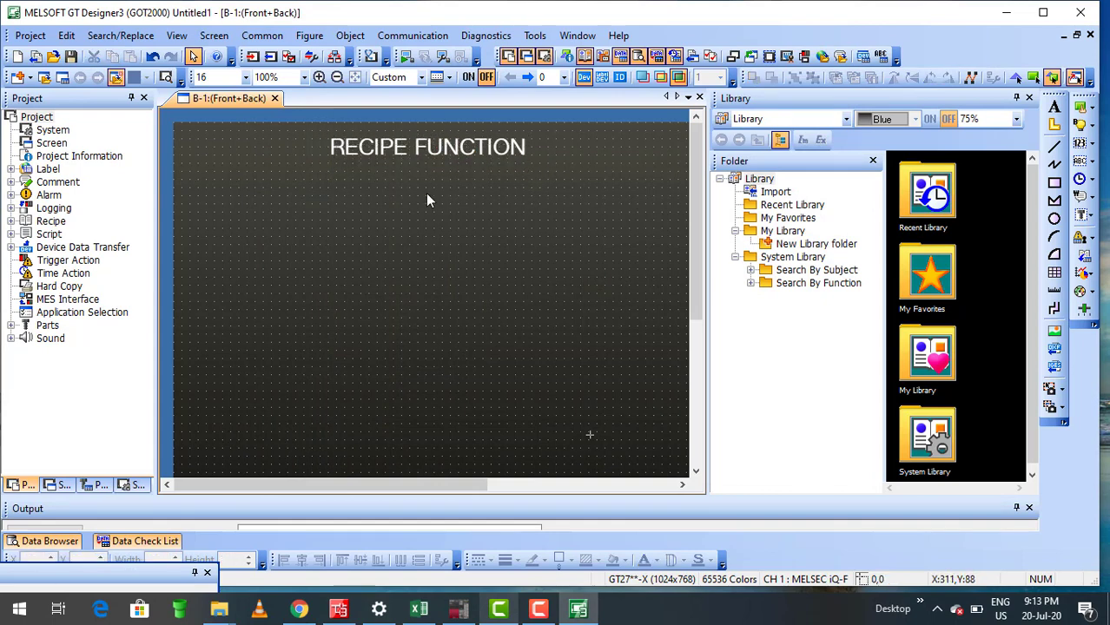
click(423, 149)
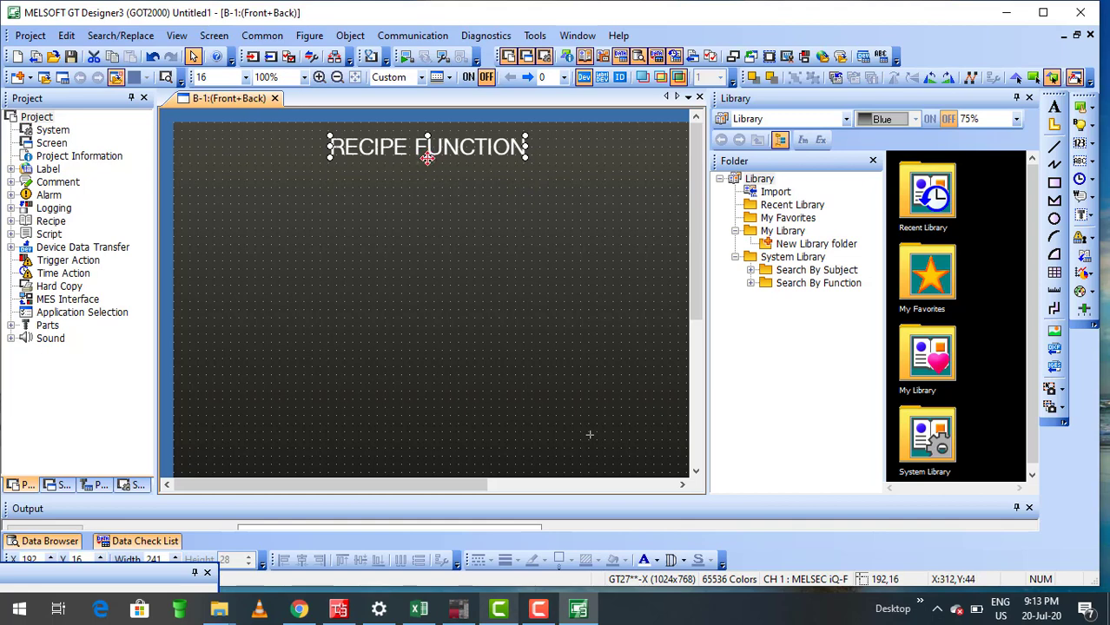
drag(520, 155, 536, 174)
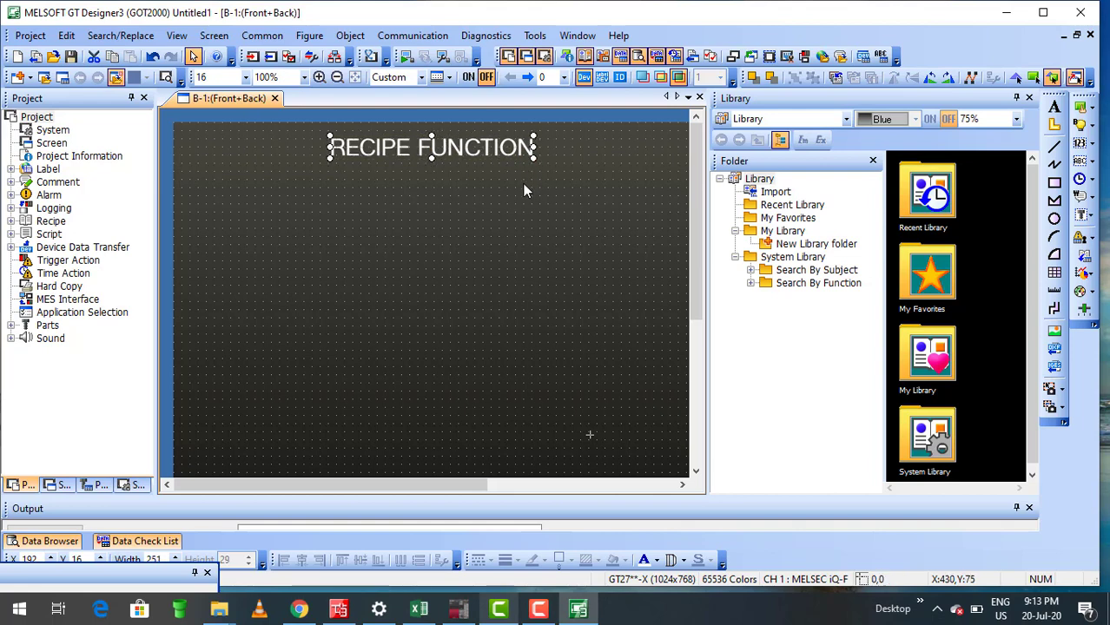
click(522, 184)
click(379, 152)
key(Left)
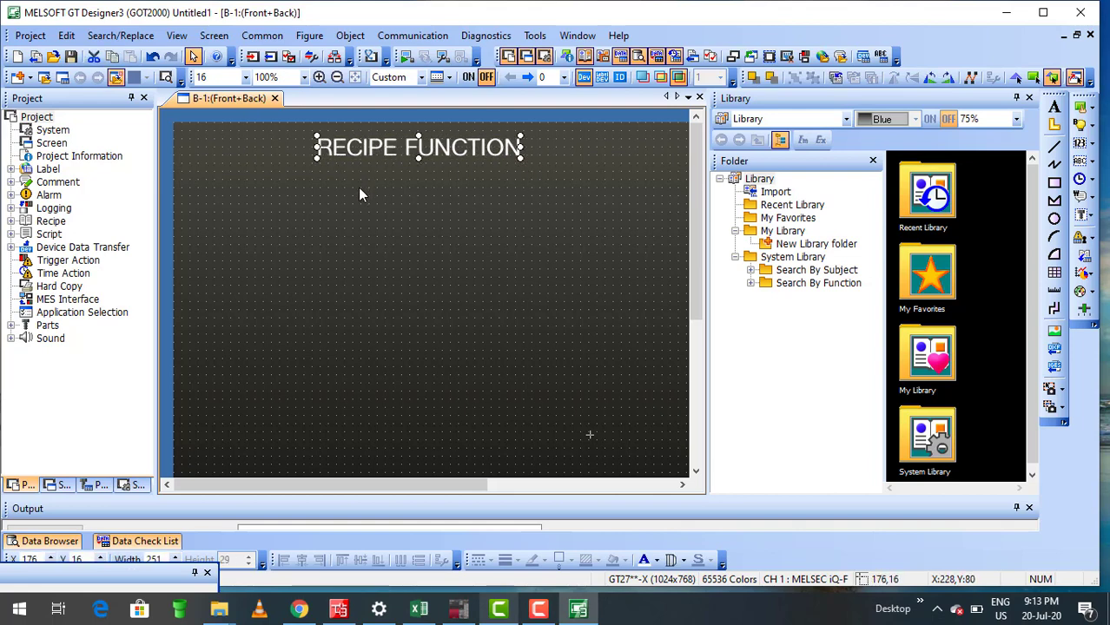
key(Right)
click(370, 209)
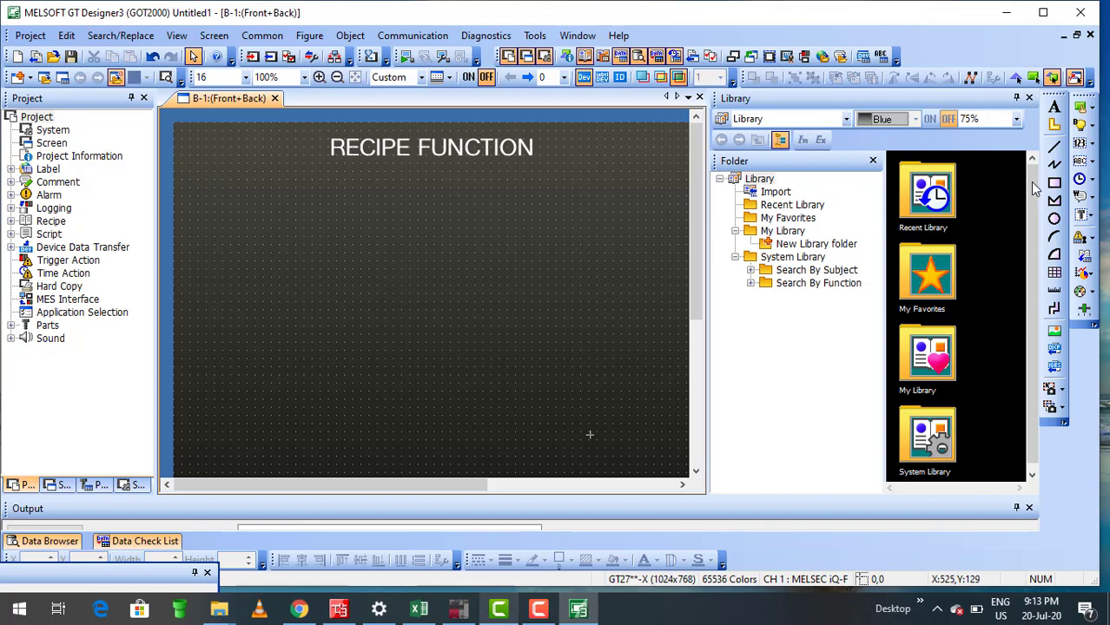
- Place a Numerical Input object below the title at about X 48, Y 48
click(1093, 146)
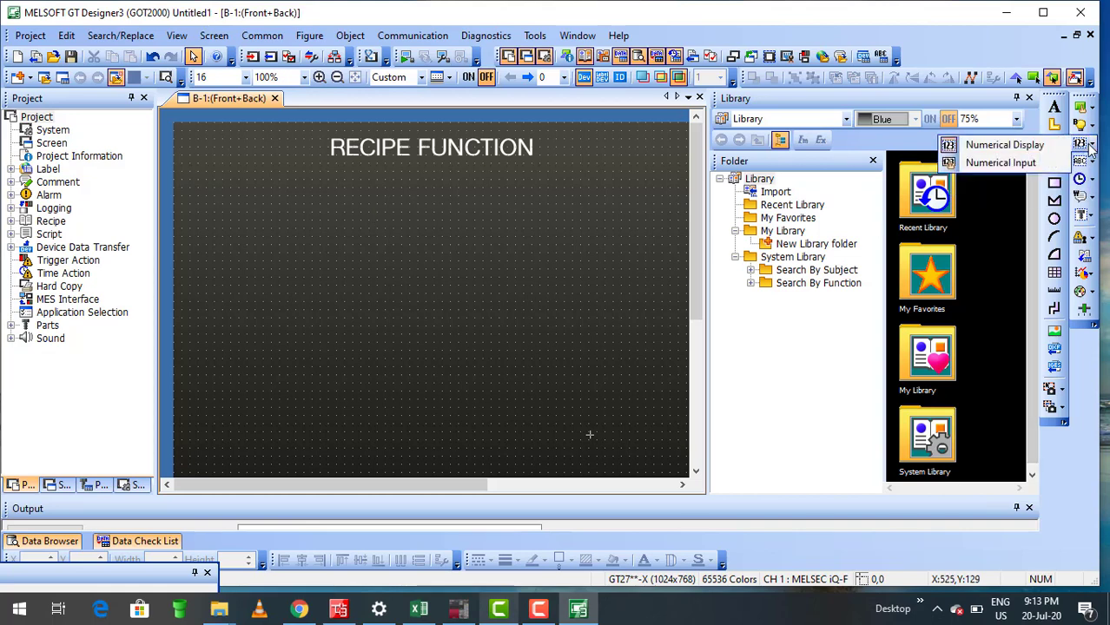
click(1016, 160)
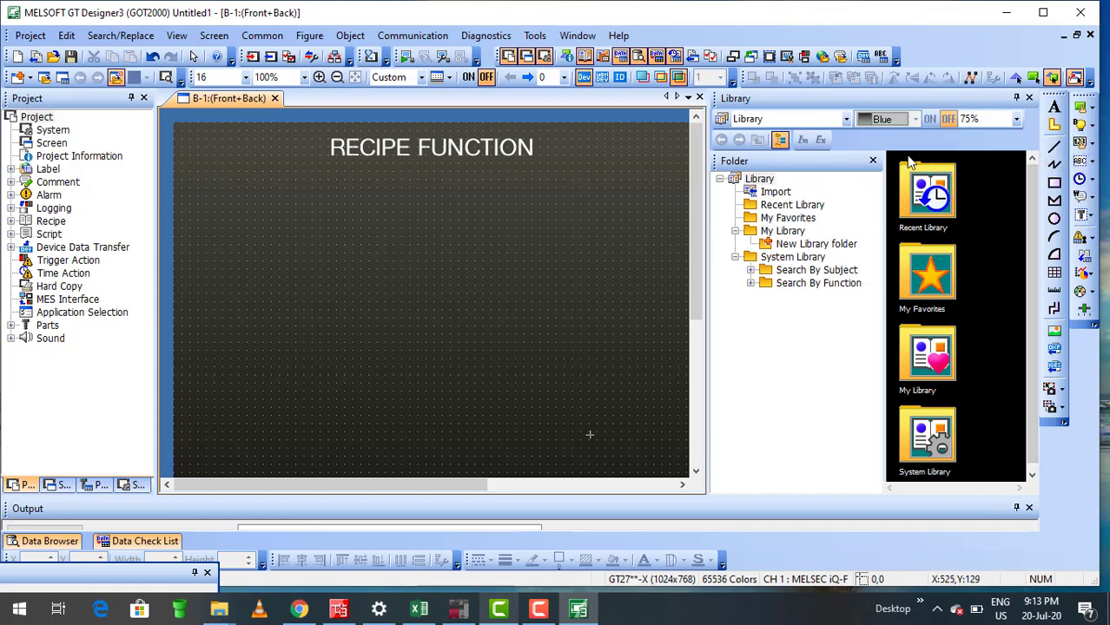
click(214, 165)
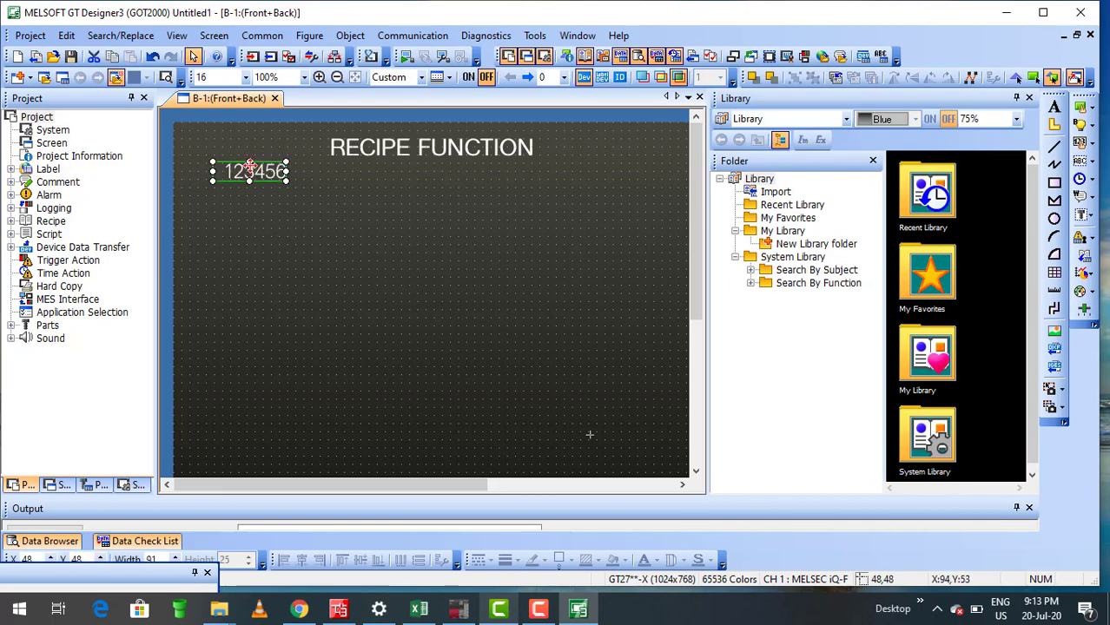
- Assign device D100 and 2 integral digits to the numerical input, and enlarge it to about 57 × 38 dots
double_click(249, 168)
click(401, 249)
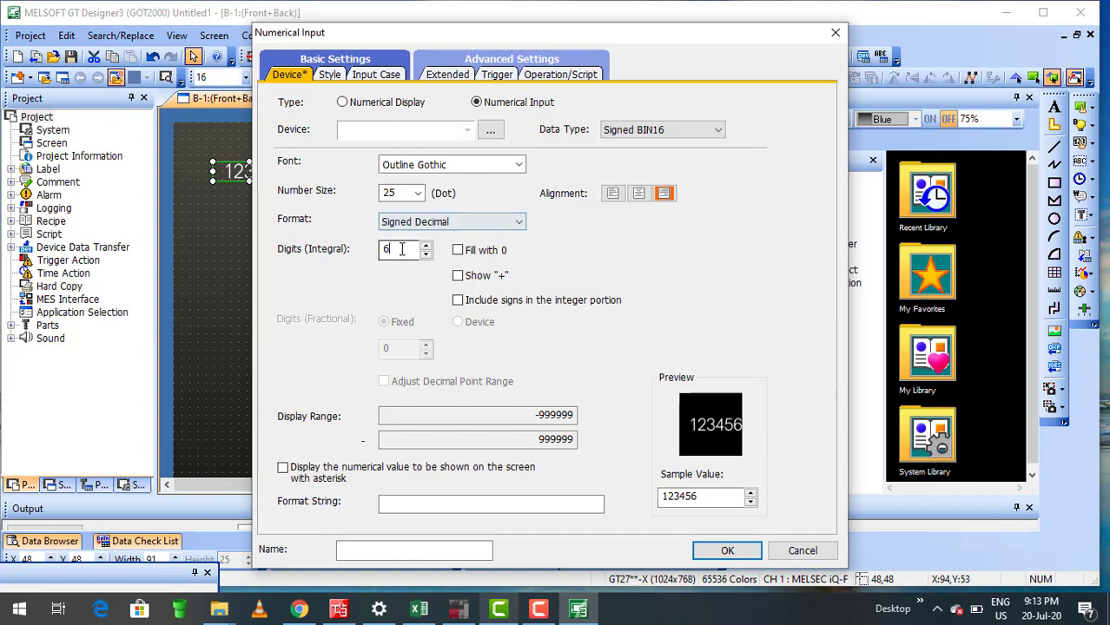
double_click(401, 249)
click(701, 497)
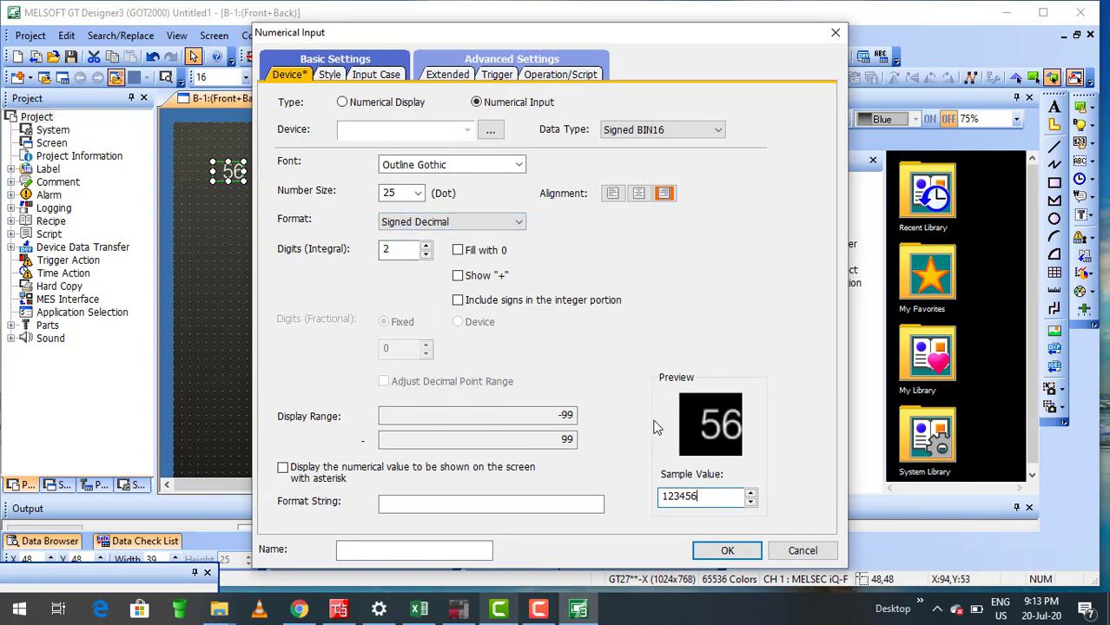
click(412, 128)
text(D100)
key(Return)
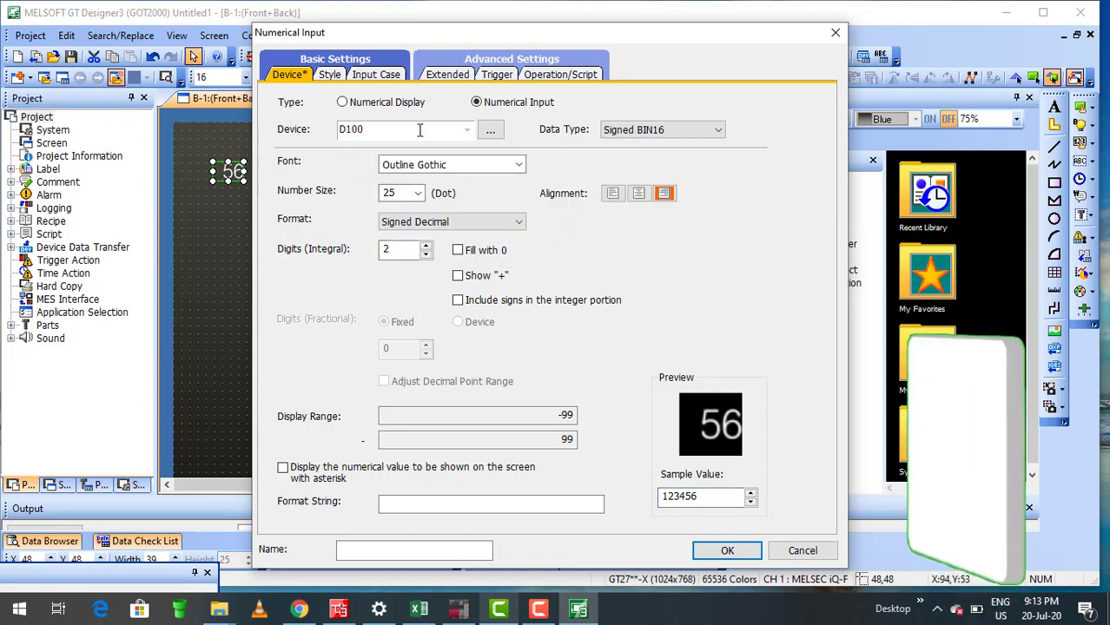
click(727, 550)
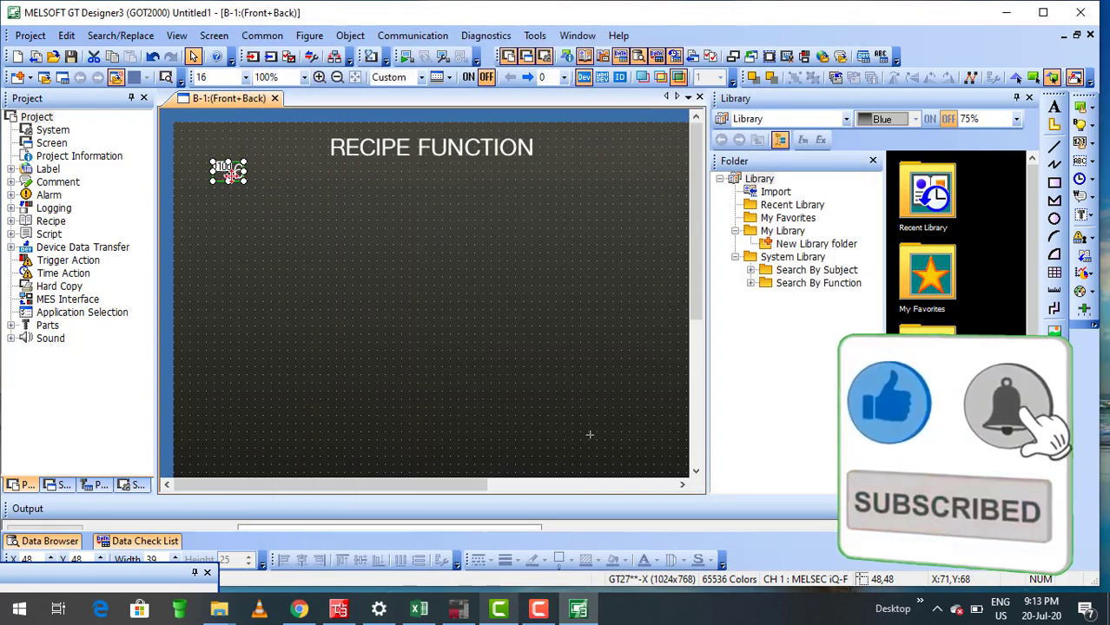
drag(247, 184, 223, 180)
click(248, 224)
- Consecutively copy the D100 numerical input into a row of 5 with a 30-dot X interval, incrementing the device number by 1
click(228, 180)
right_click(228, 180)
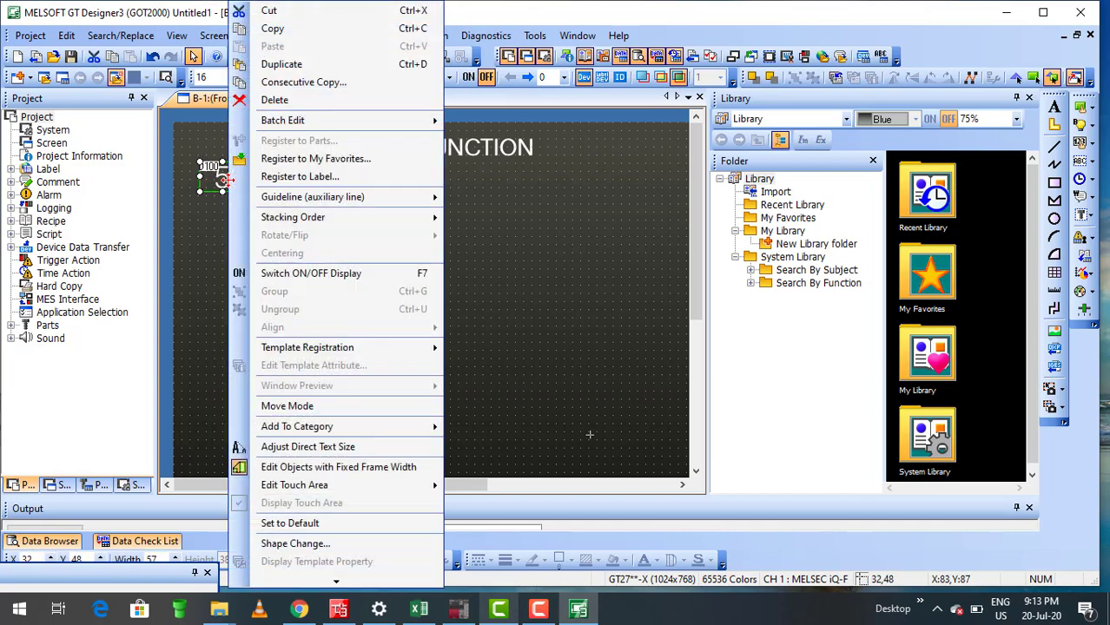
click(304, 83)
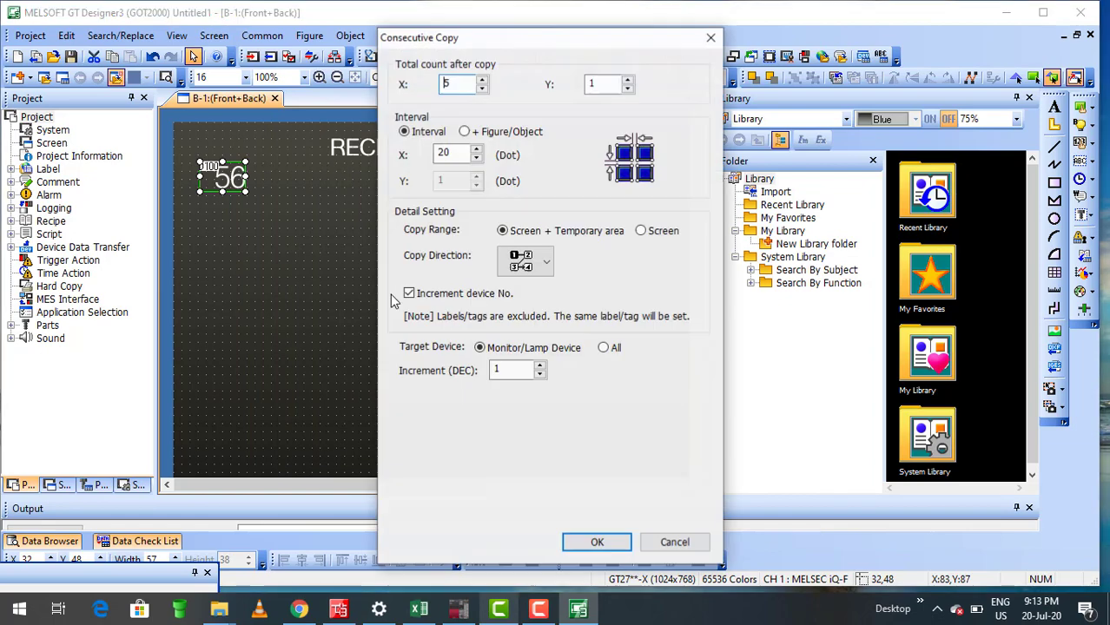
double_click(464, 86)
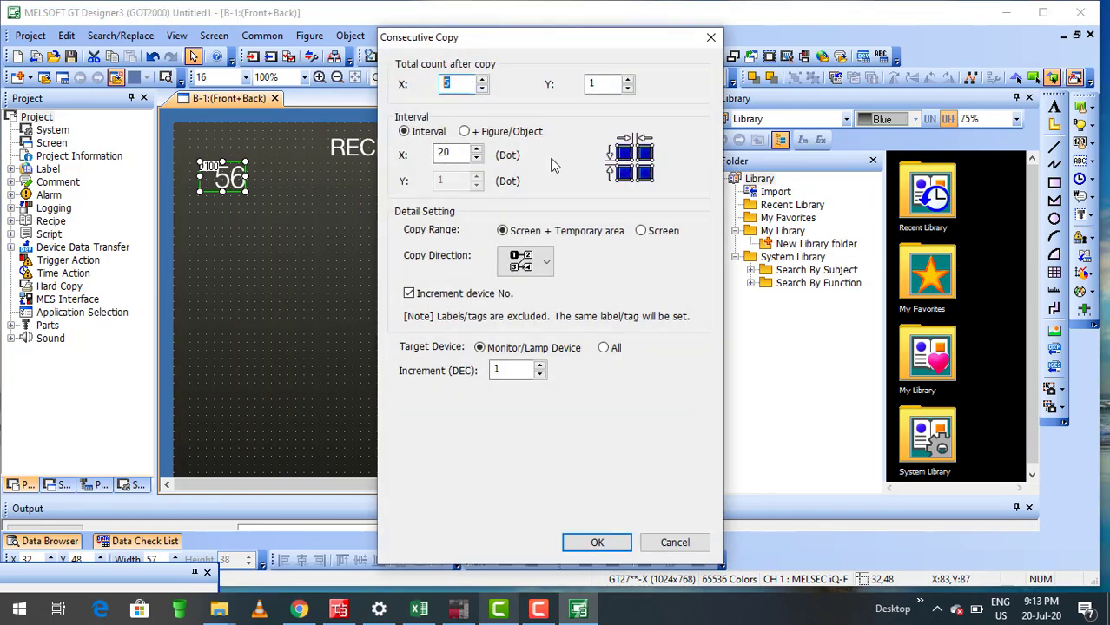
text(4)
click(612, 83)
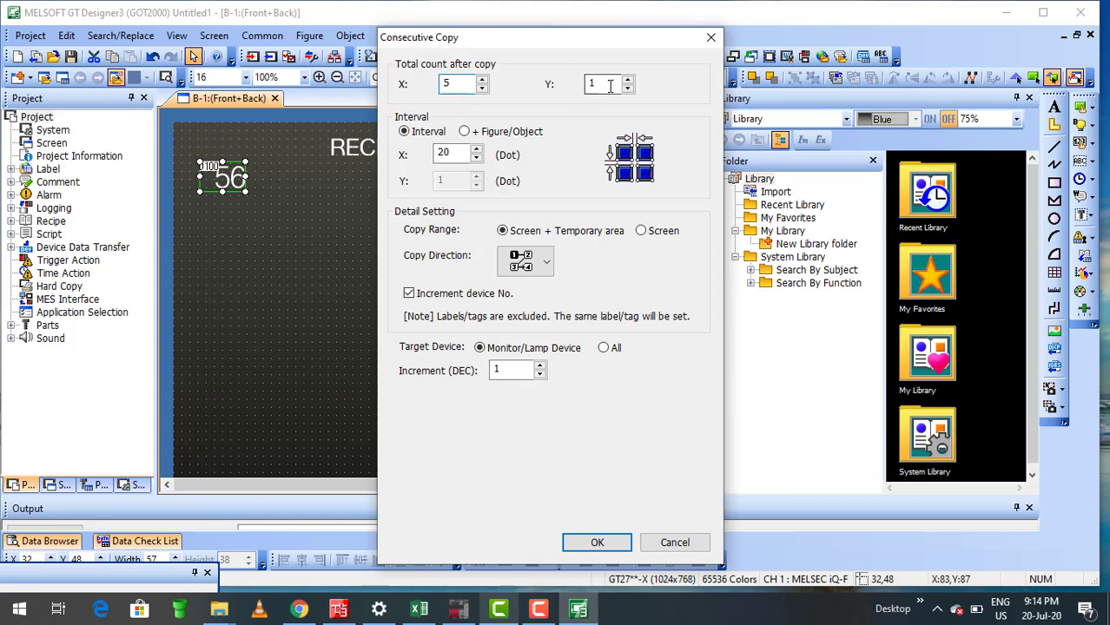
double_click(438, 154)
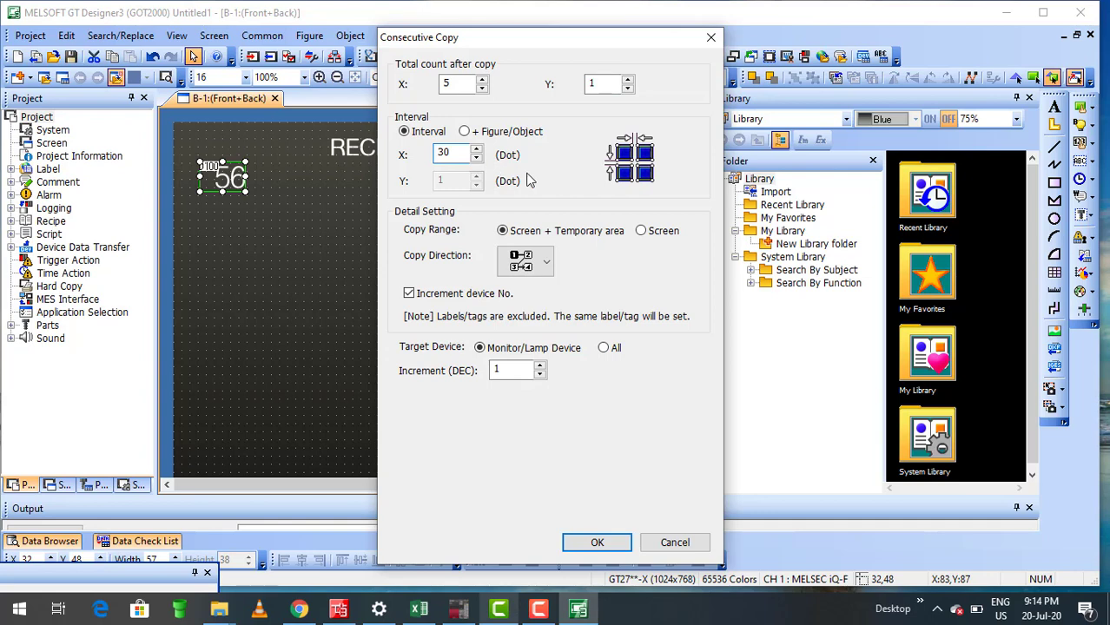
click(591, 540)
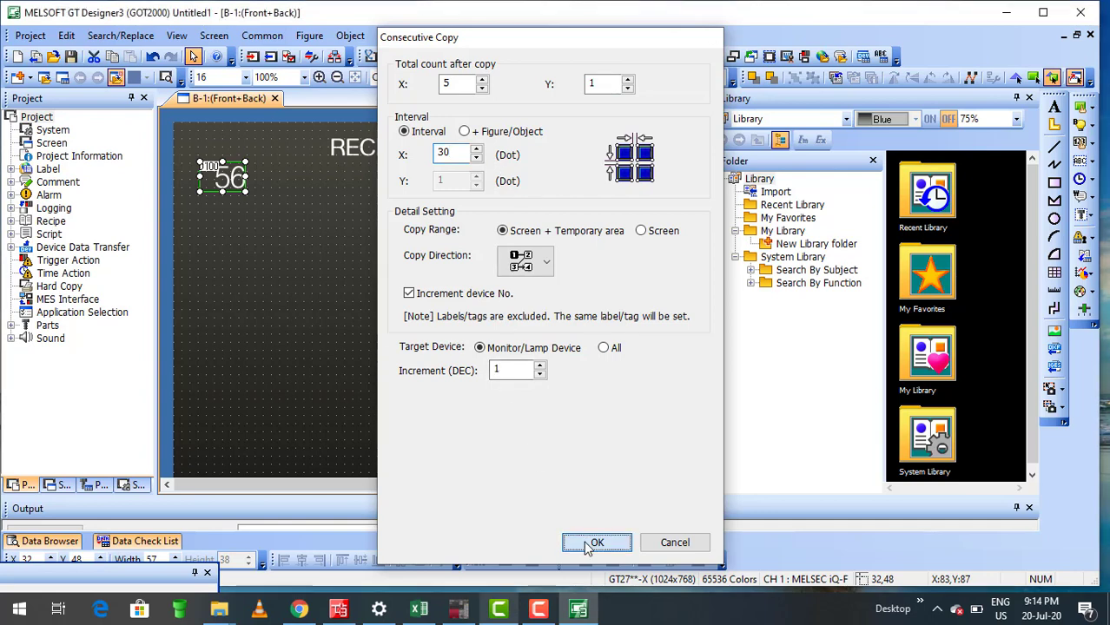
click(352, 297)
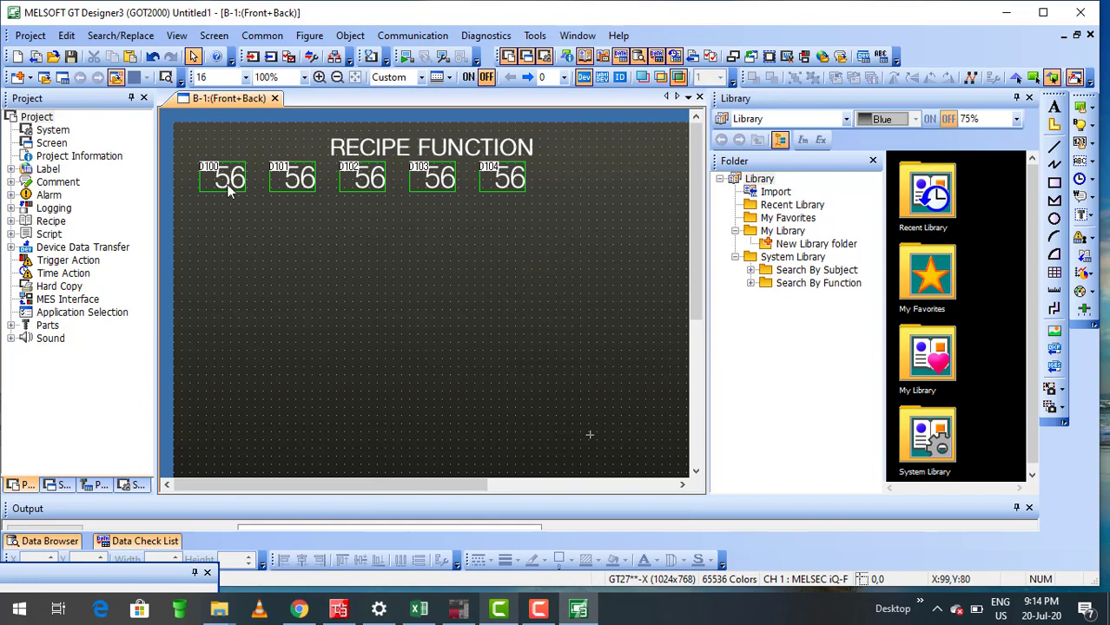
- Move the row of five numerical inputs together to about X 128, Y 64, beneath the title
drag(186, 208, 186, 207)
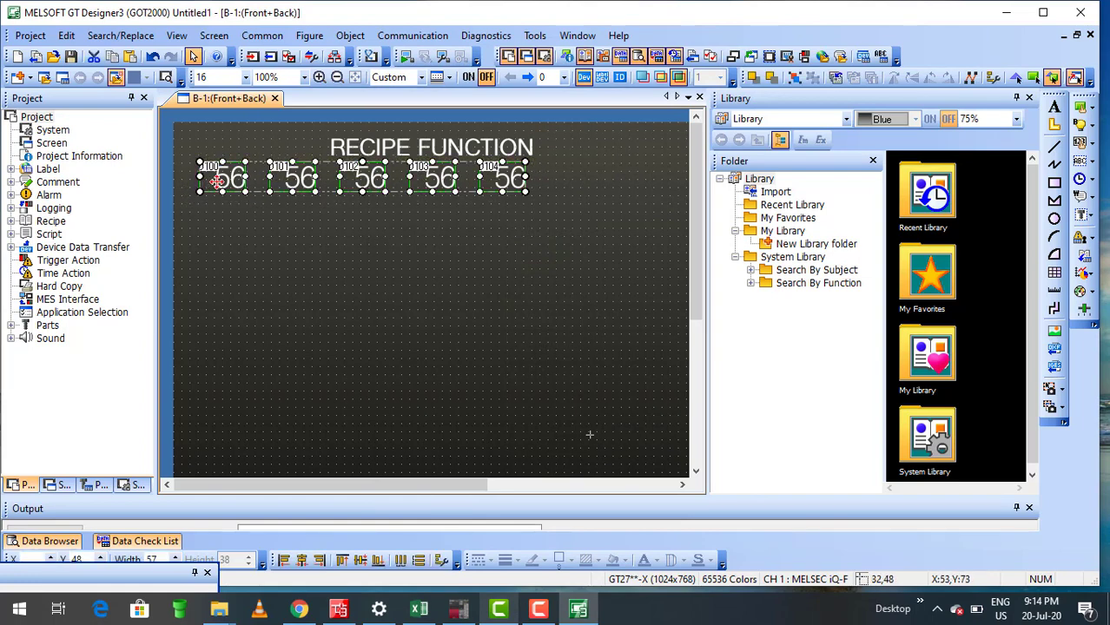
drag(221, 180, 304, 182)
key(Left)
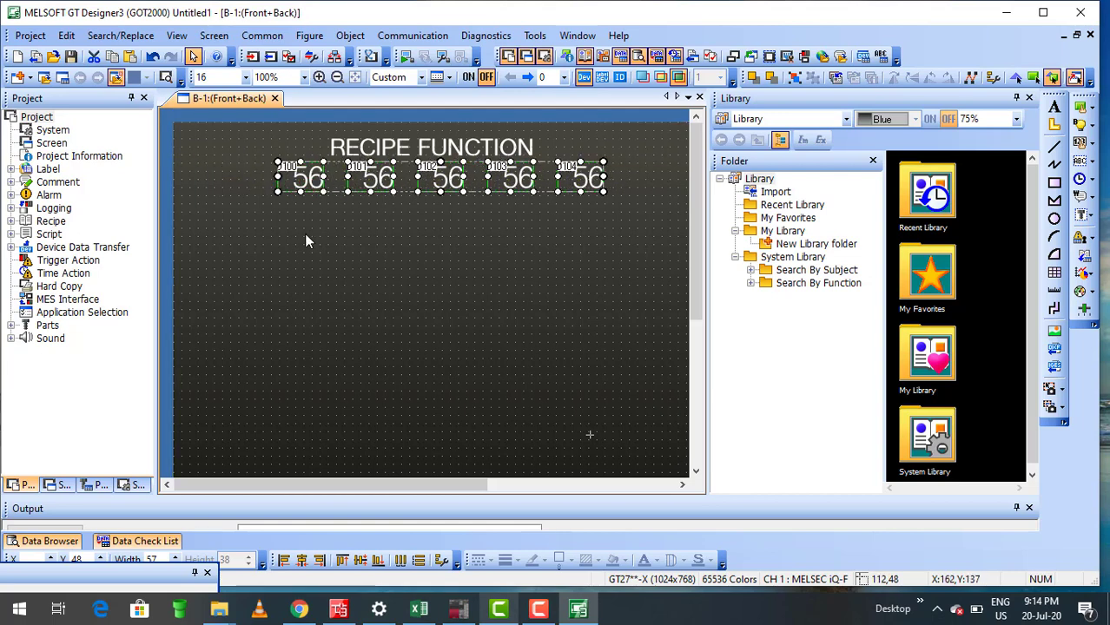
key(Right)
key(Down)
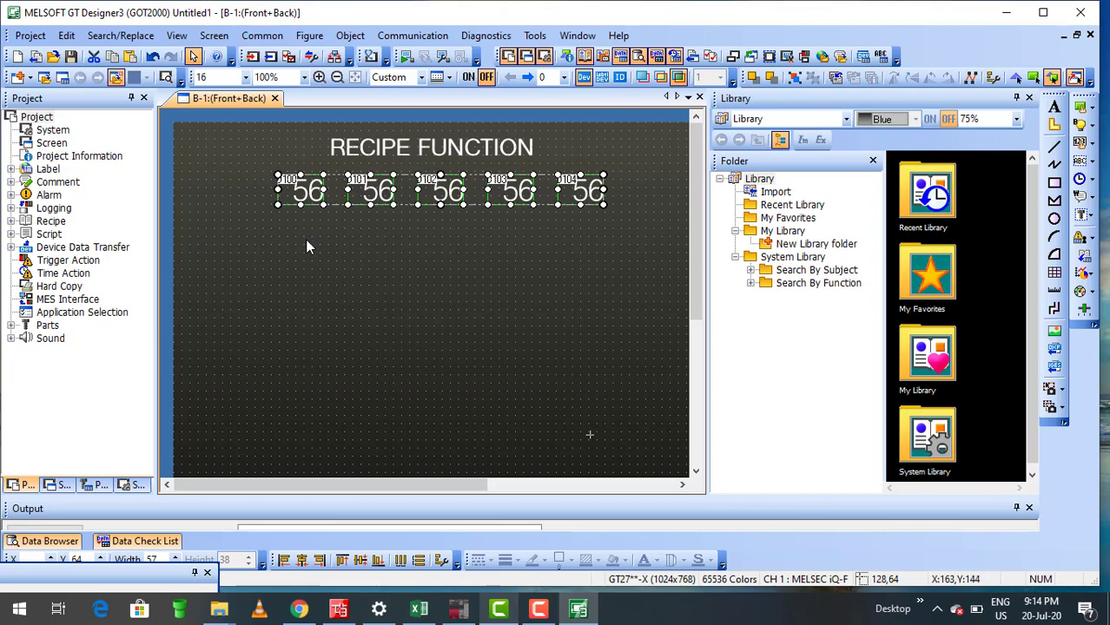
click(376, 250)
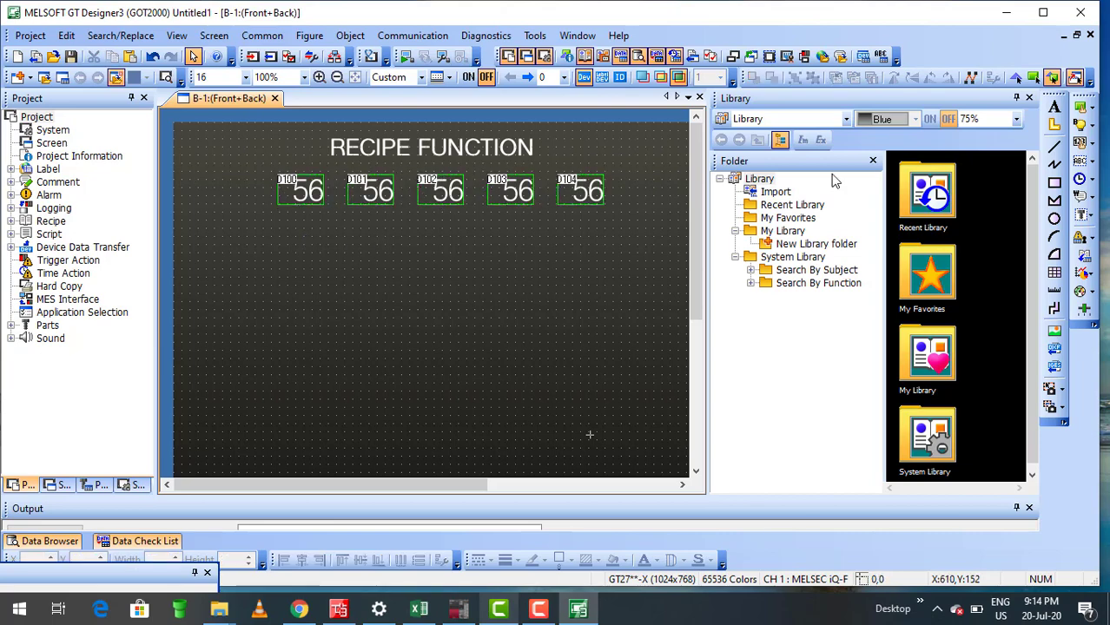
- Maximize the editor window and create a new recipe named Test
click(1043, 12)
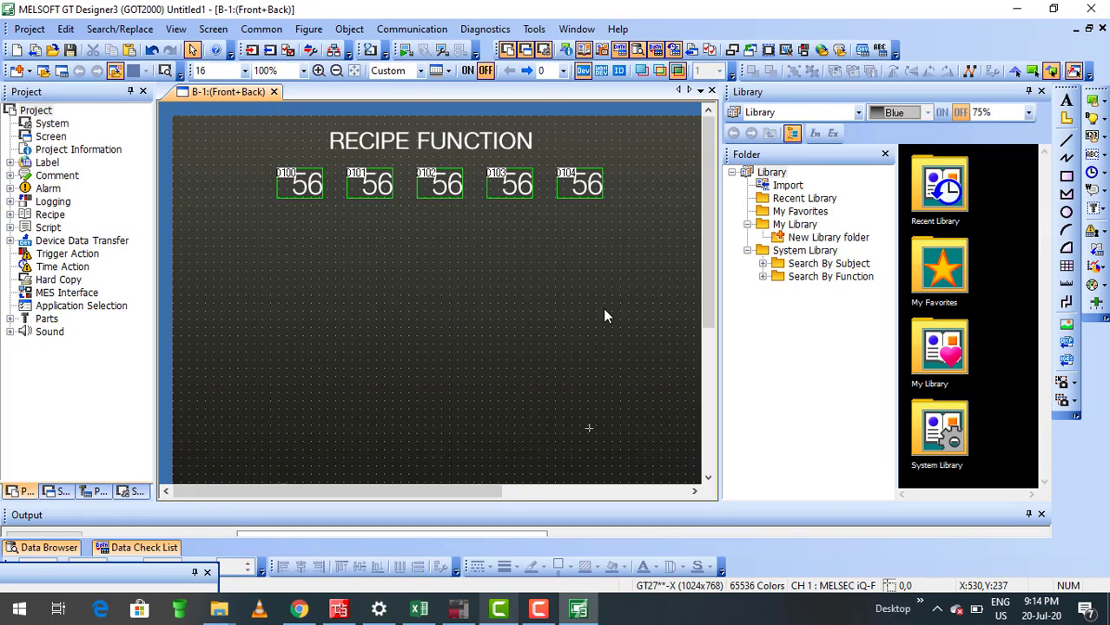
click(260, 29)
mouse_move(306, 300)
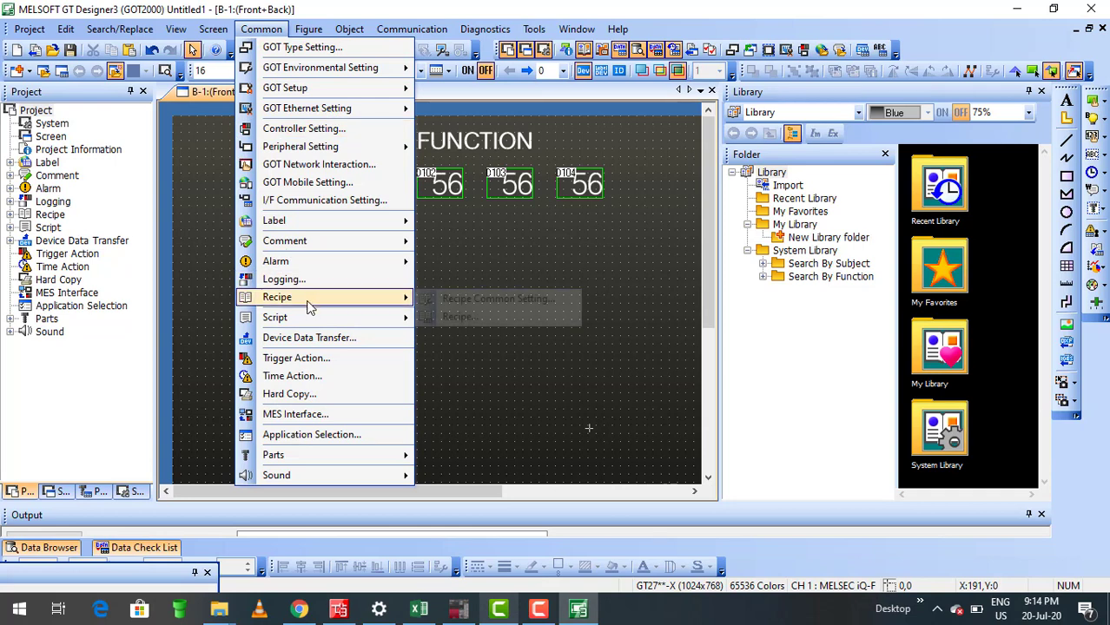
click(496, 317)
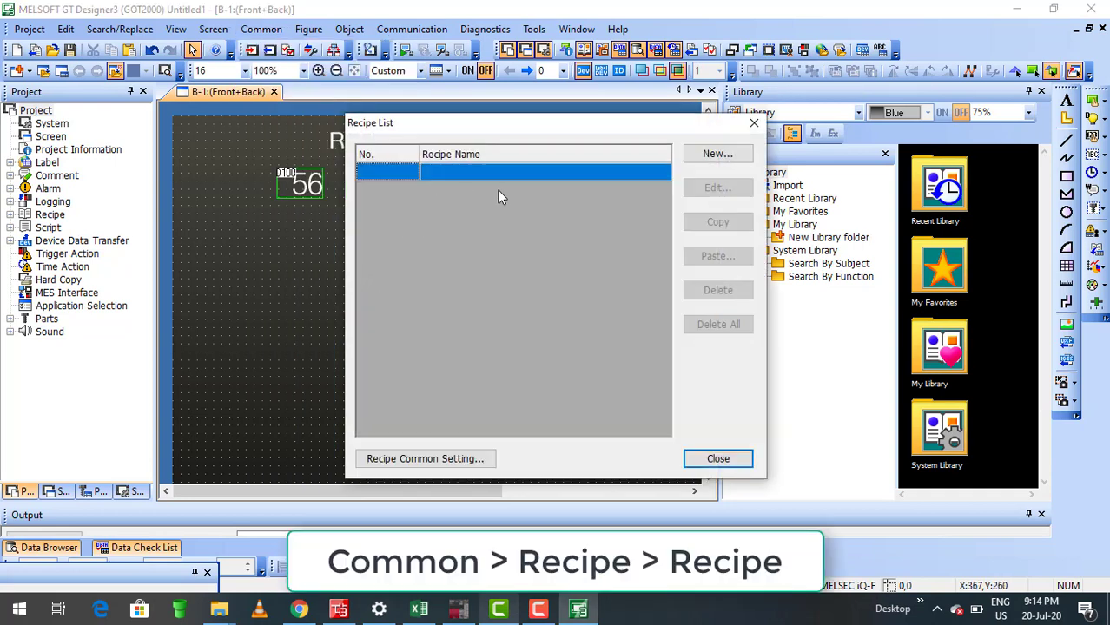
click(704, 156)
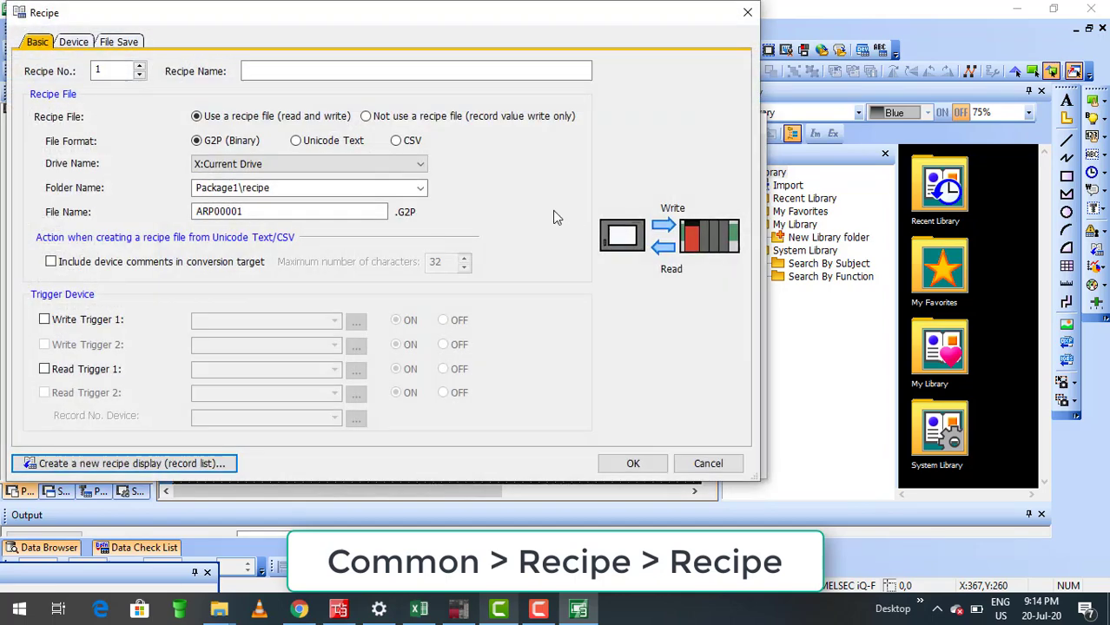
click(322, 73)
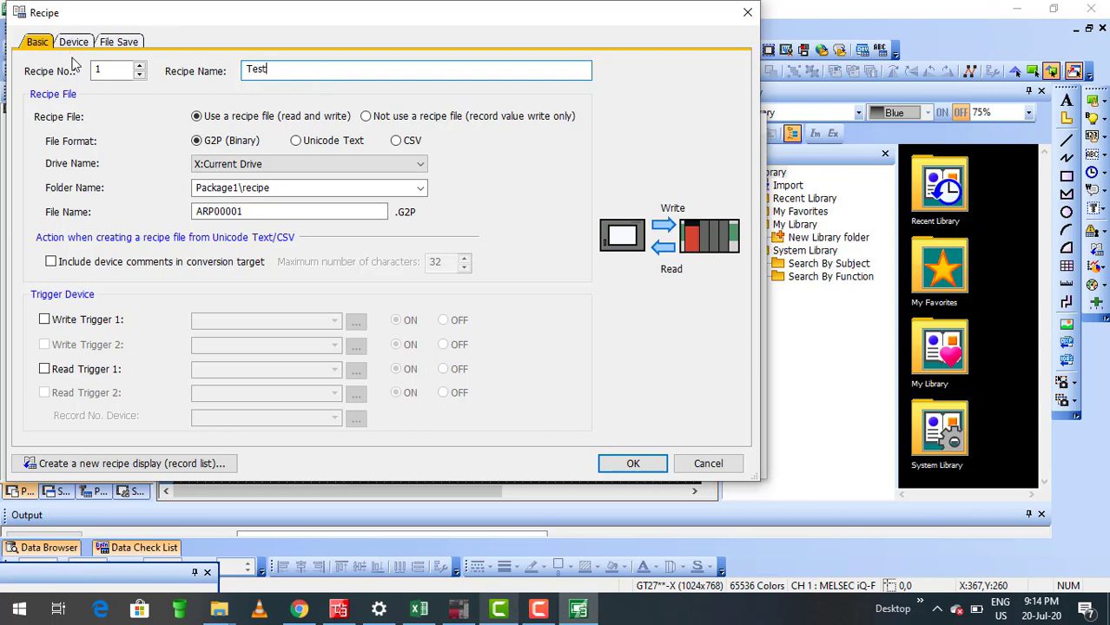
- Enable Write Trigger 1 with device GB0 and Read Trigger 1 with device GB1 for the Test recipe
click(112, 321)
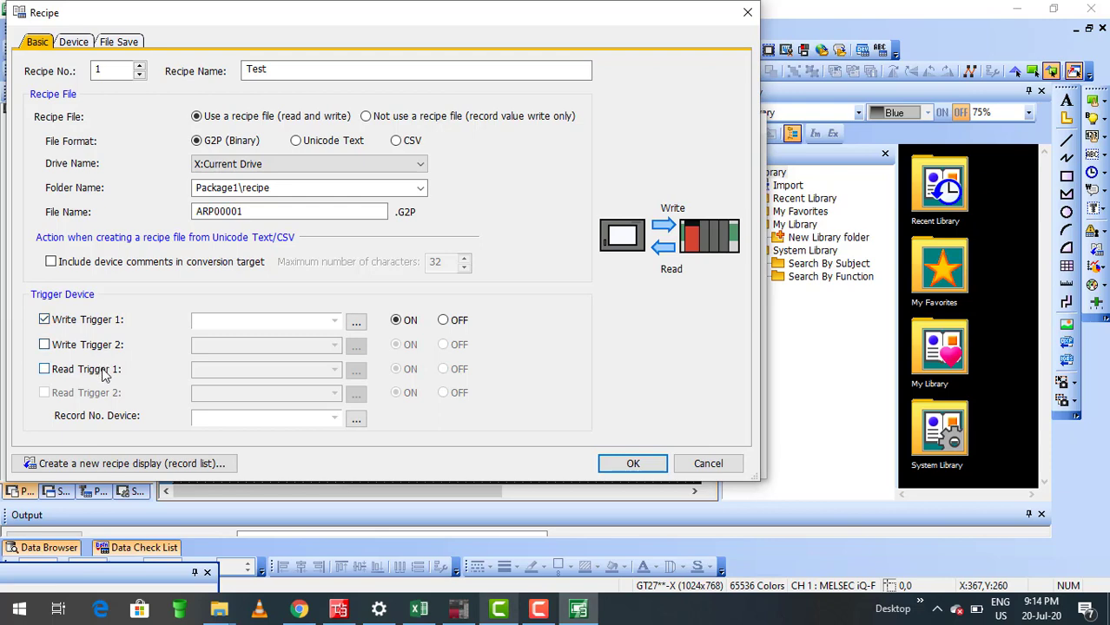
click(104, 371)
click(224, 323)
text(G)
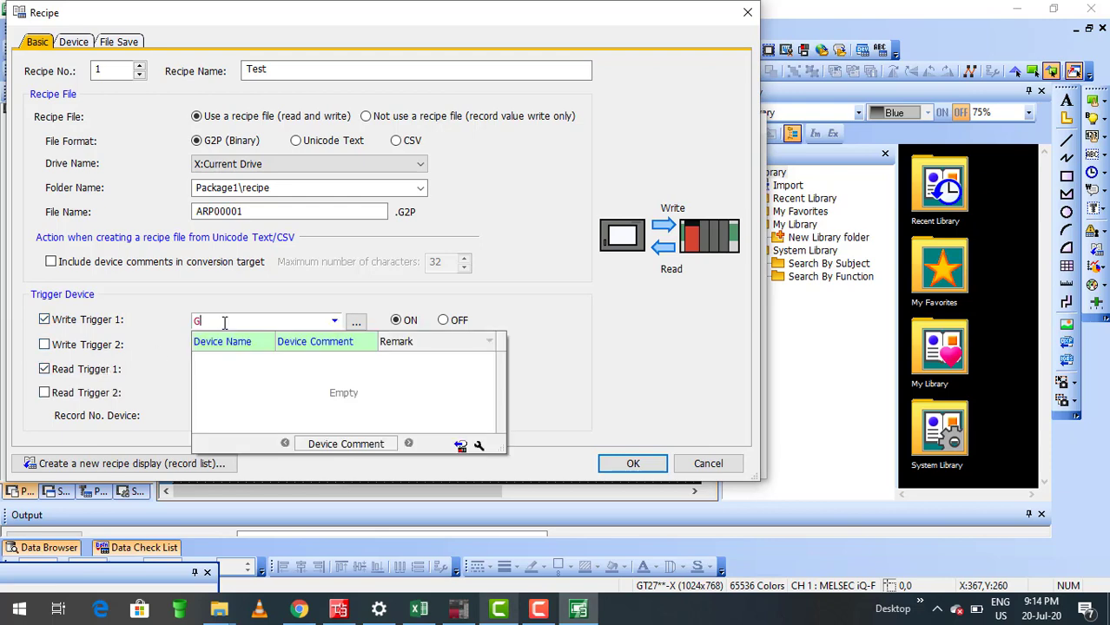
text(B0)
key(Return)
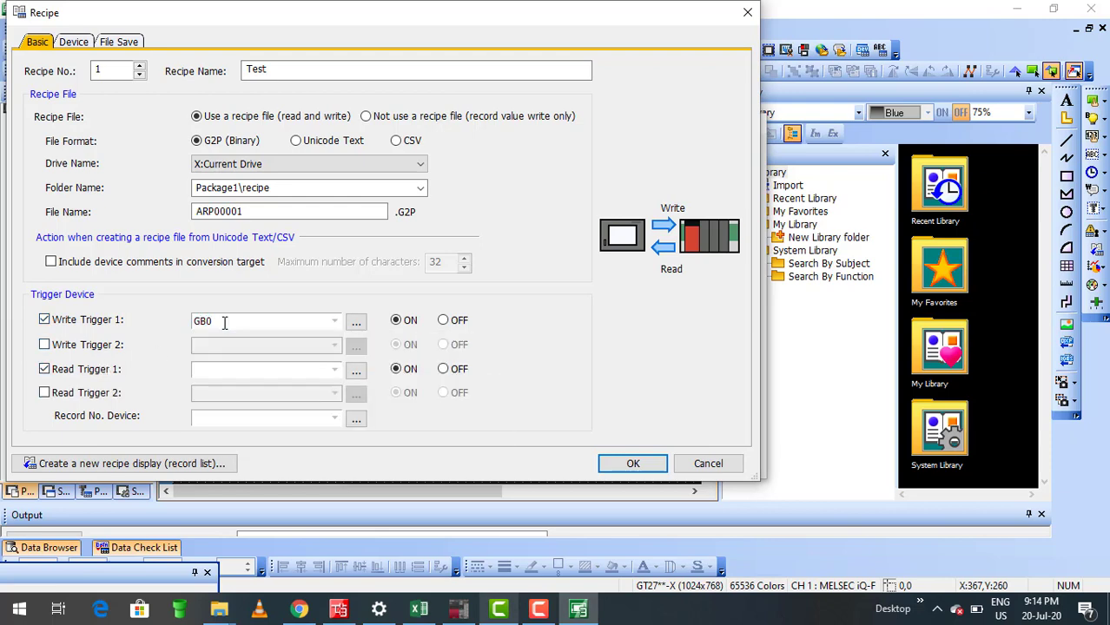
click(233, 375)
text(GB1)
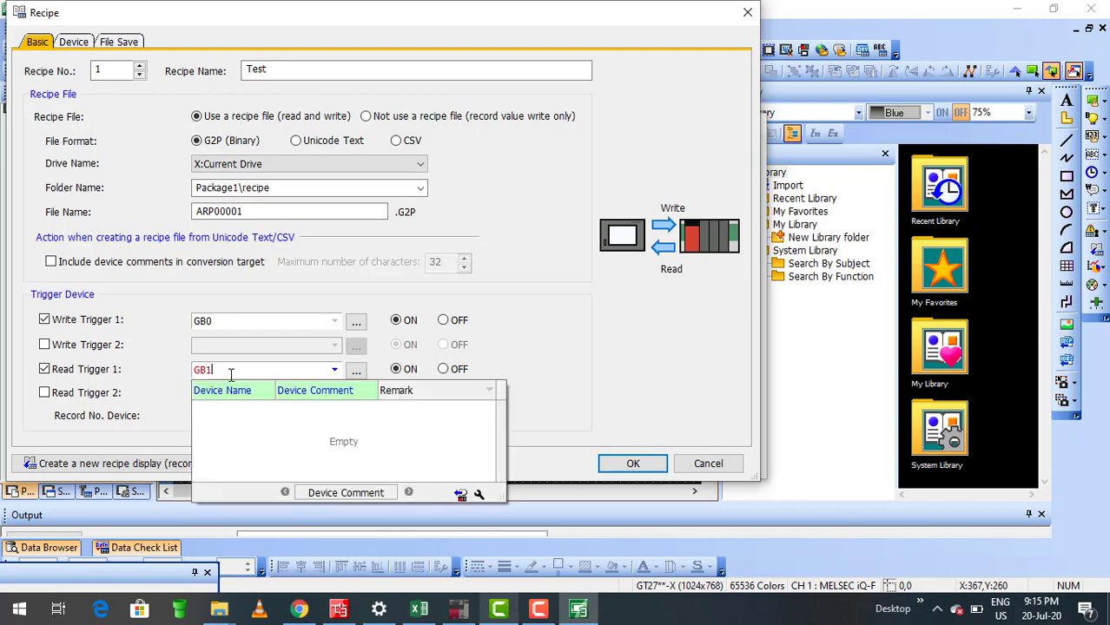
key(Return)
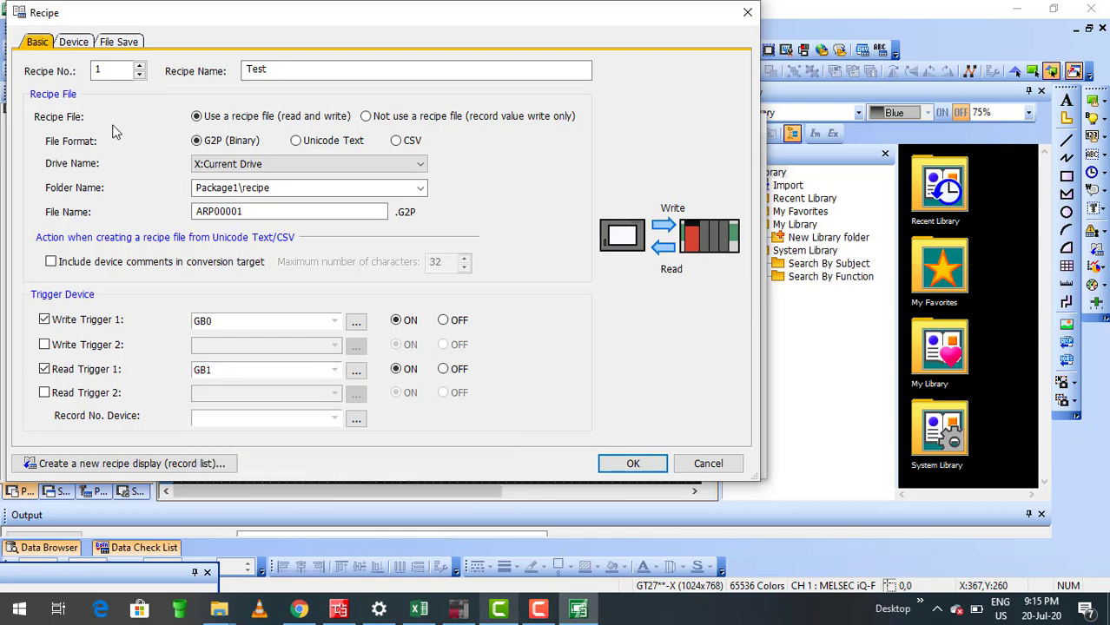
- Set the recipe's block number to 5 and record number to 5
click(78, 46)
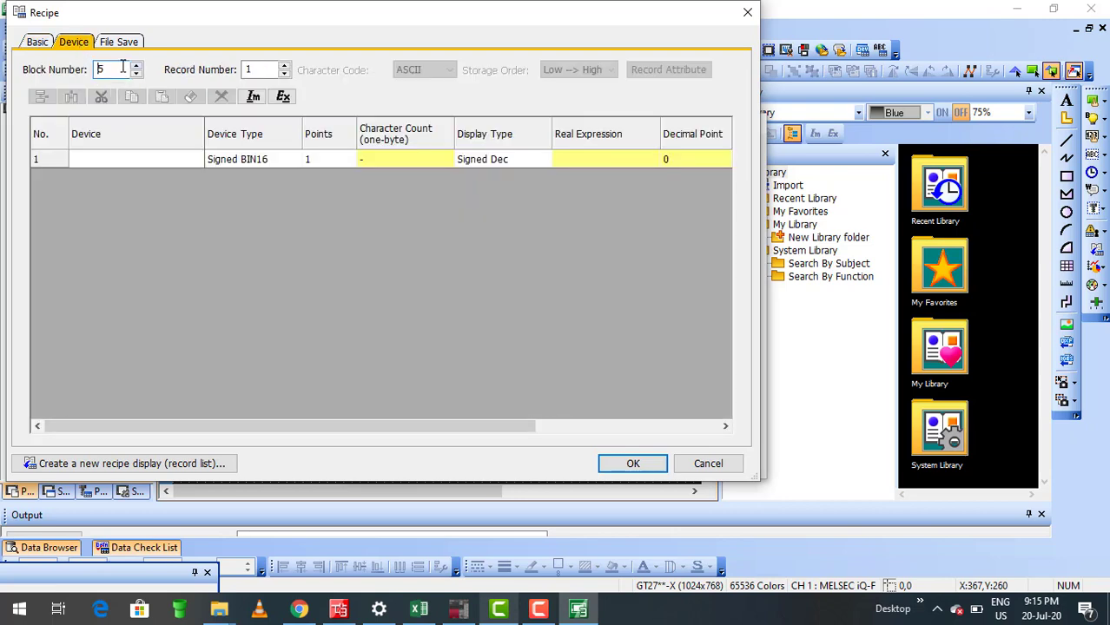
click(263, 69)
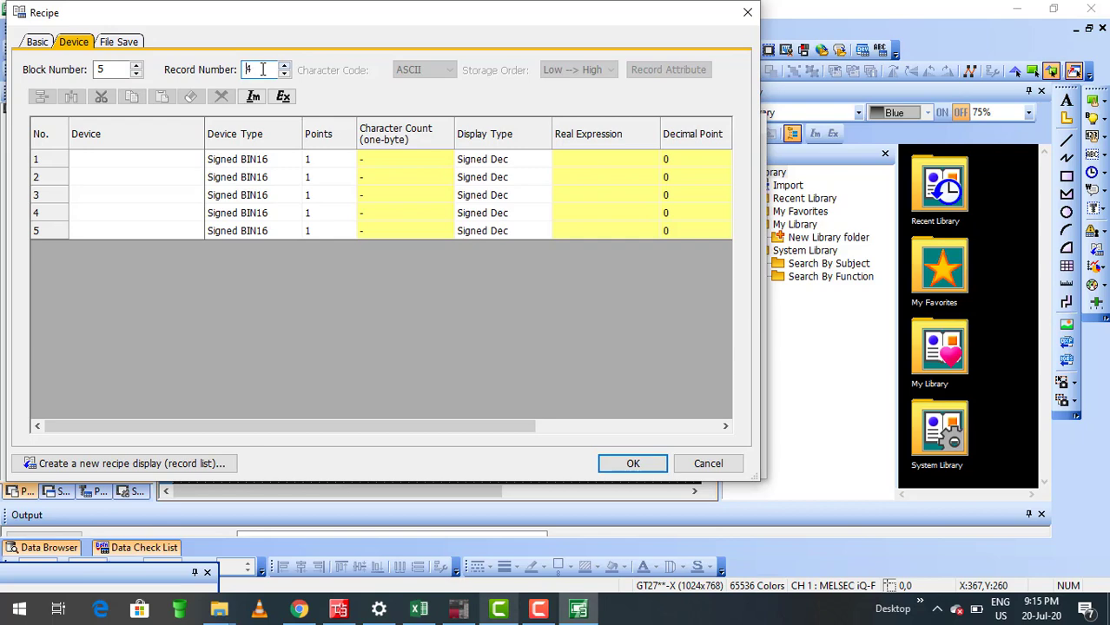
key(Return)
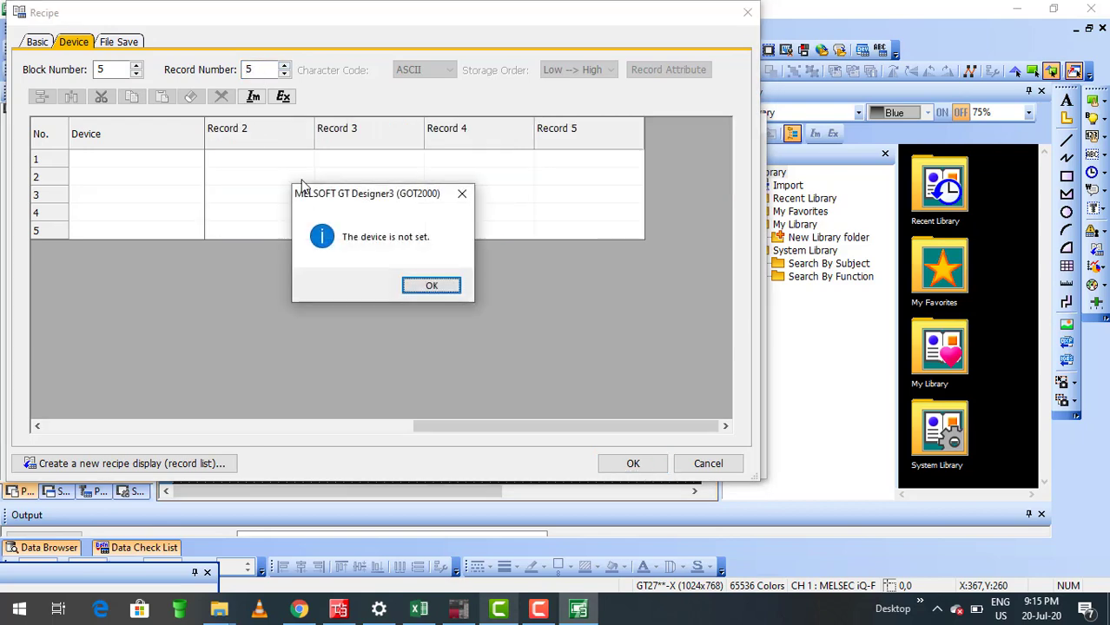
key(Return)
- Assign devices D100, D101, D102, D103 and D104 to recipe blocks 1 to 5
double_click(168, 156)
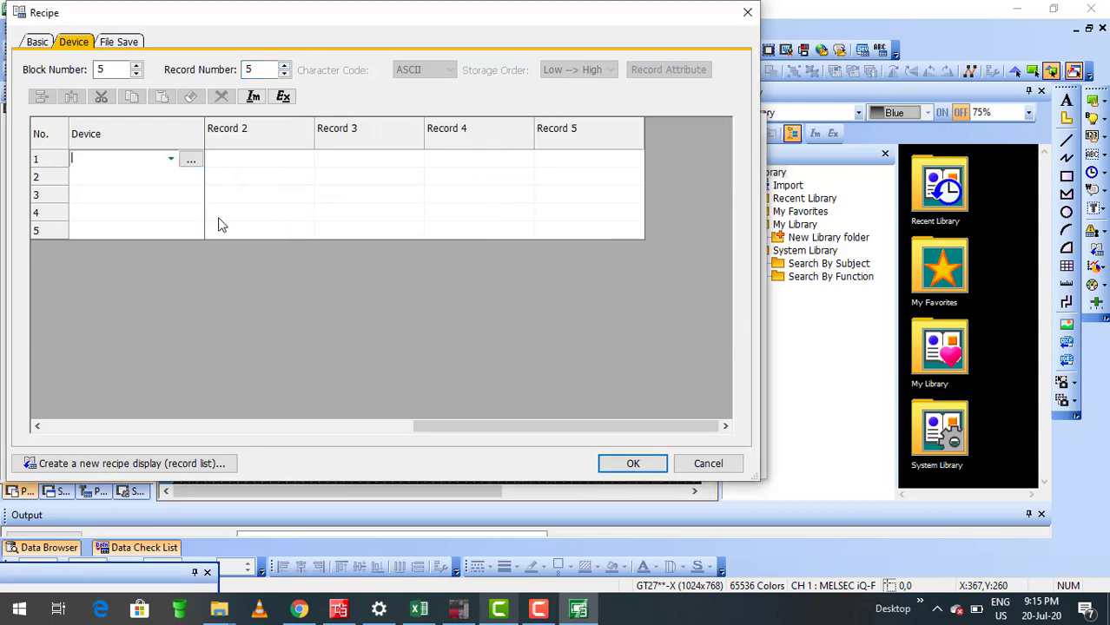
text(d100)
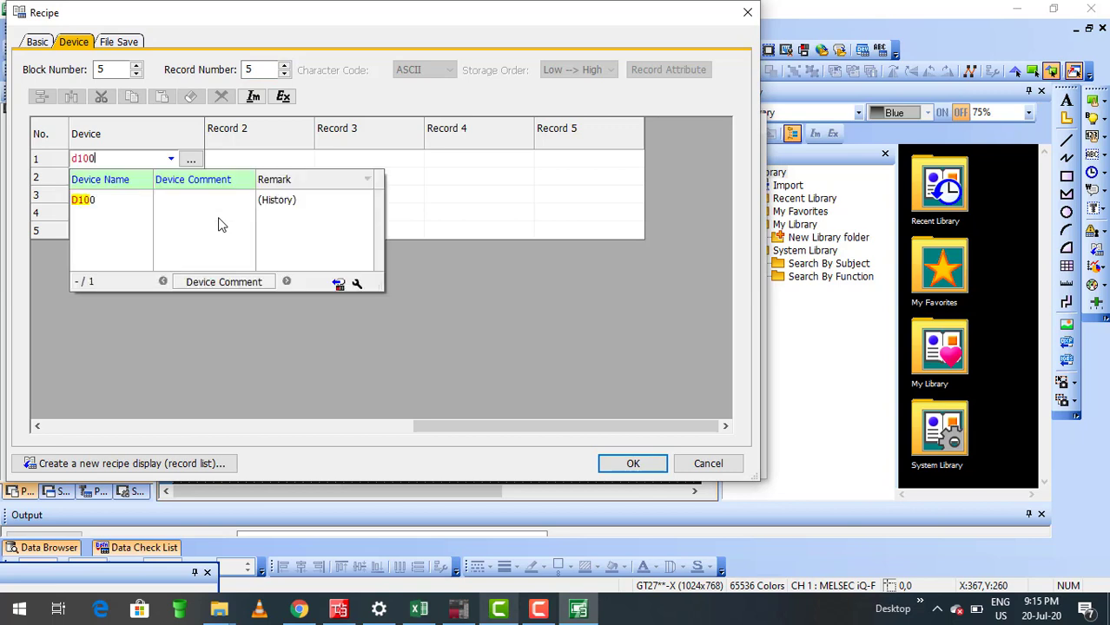
key(Return)
double_click(155, 175)
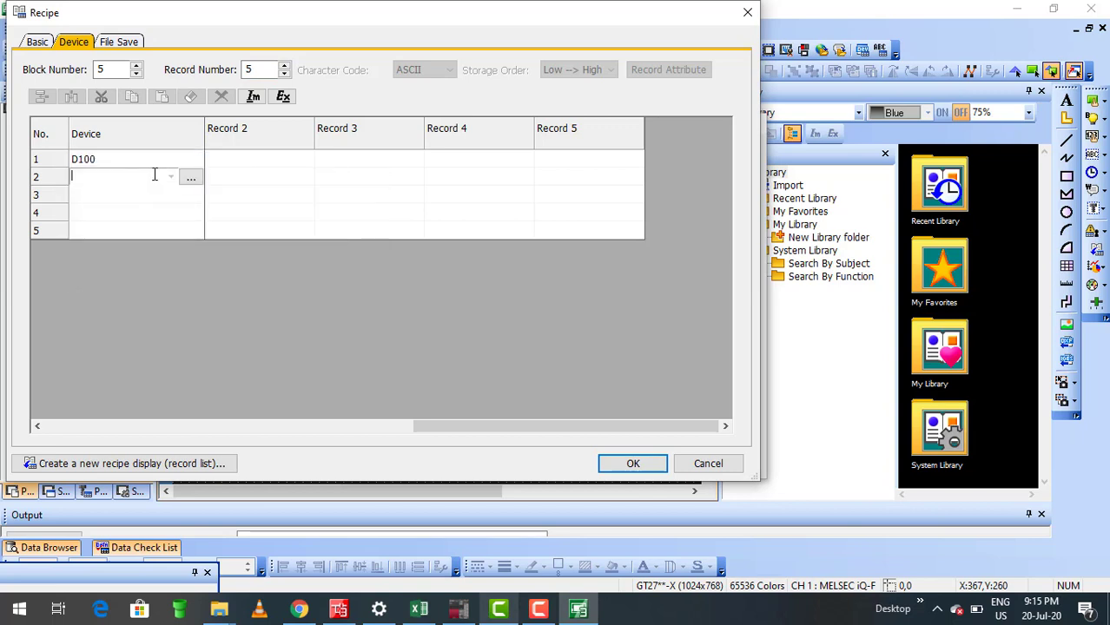
text(D101)
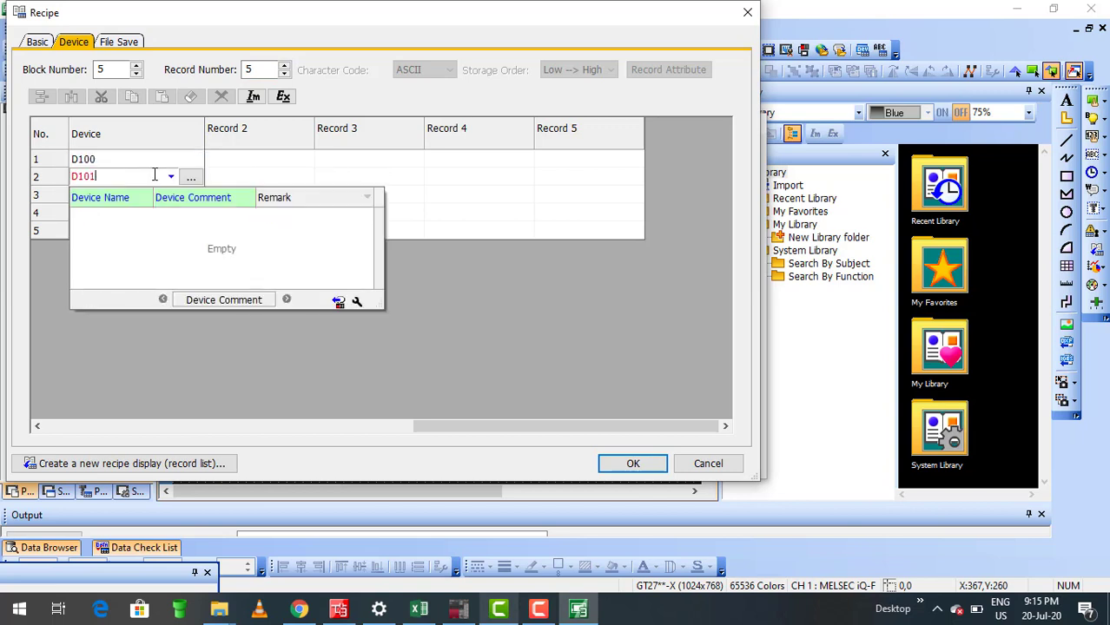
key(Return)
double_click(154, 194)
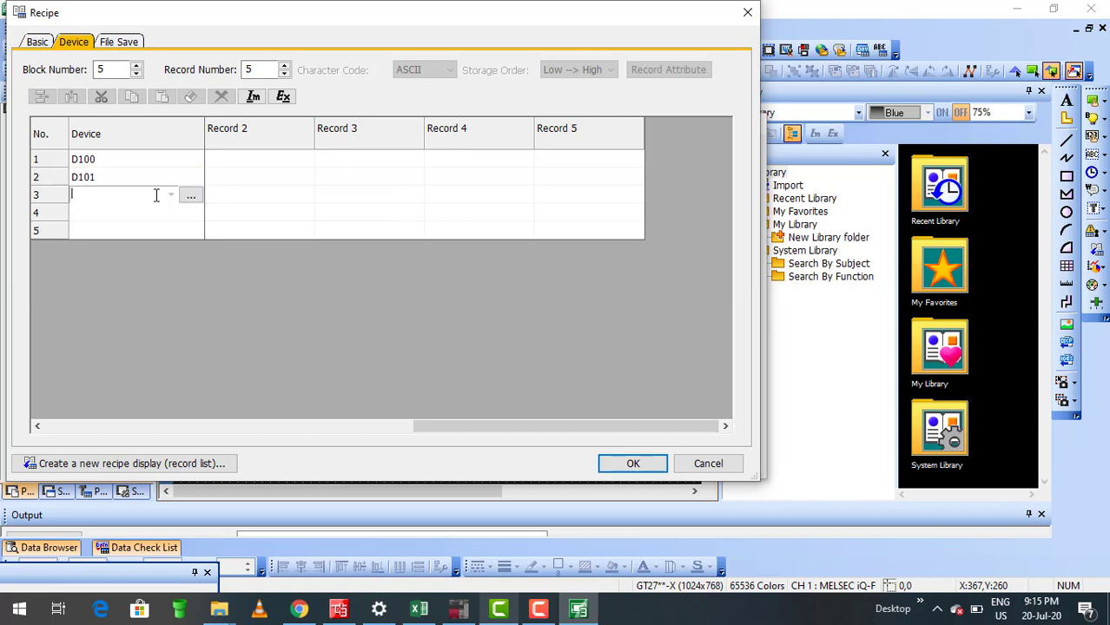
text(D102)
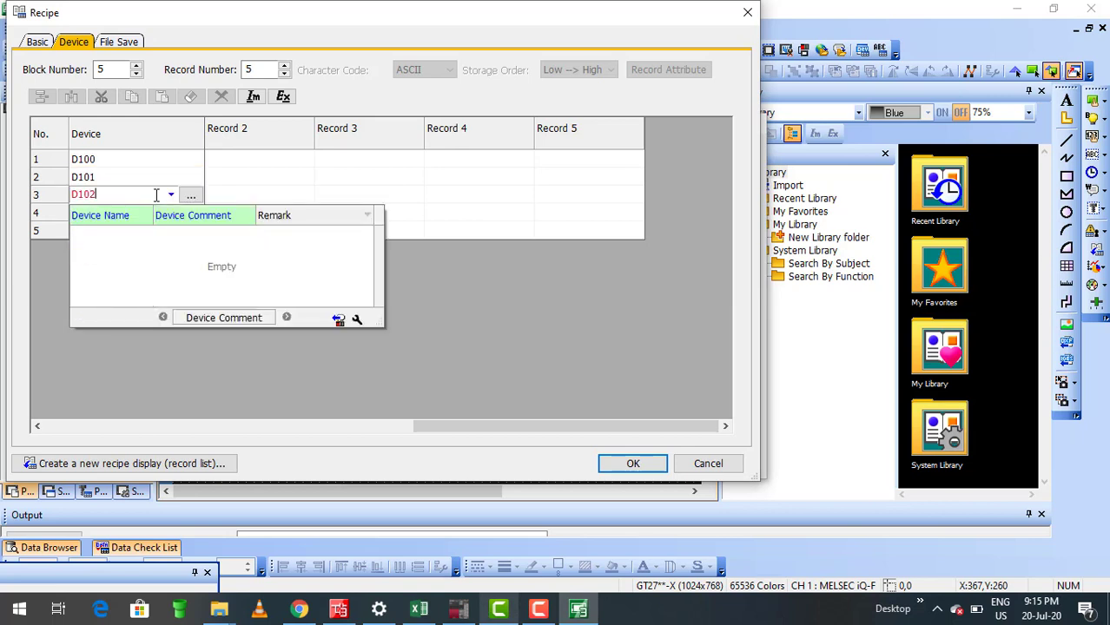
key(Return)
double_click(145, 212)
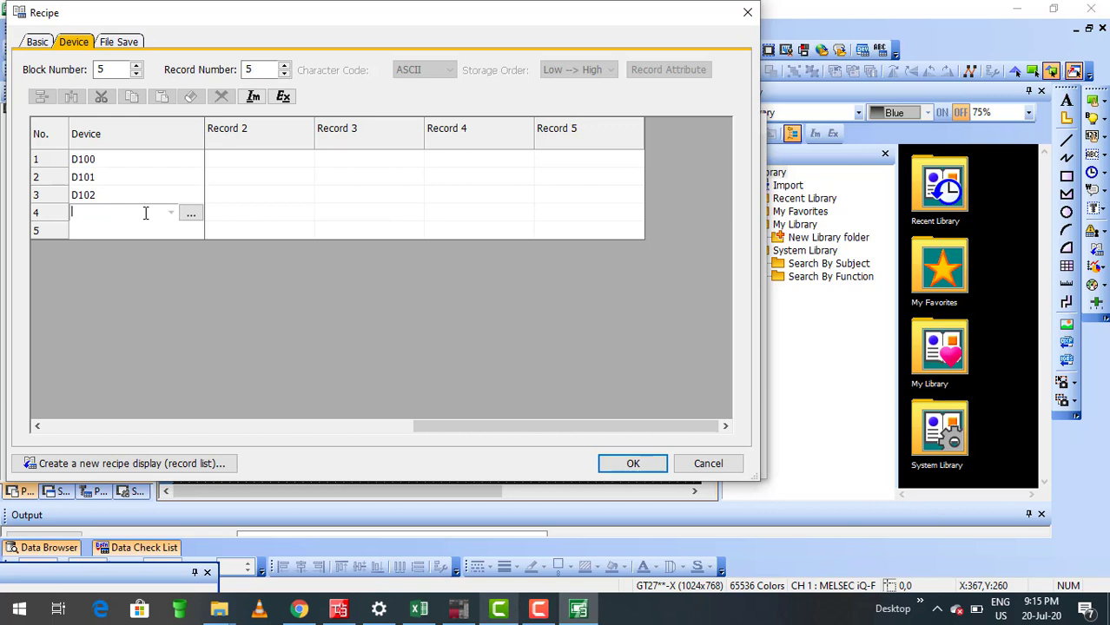
text(D103)
key(Return)
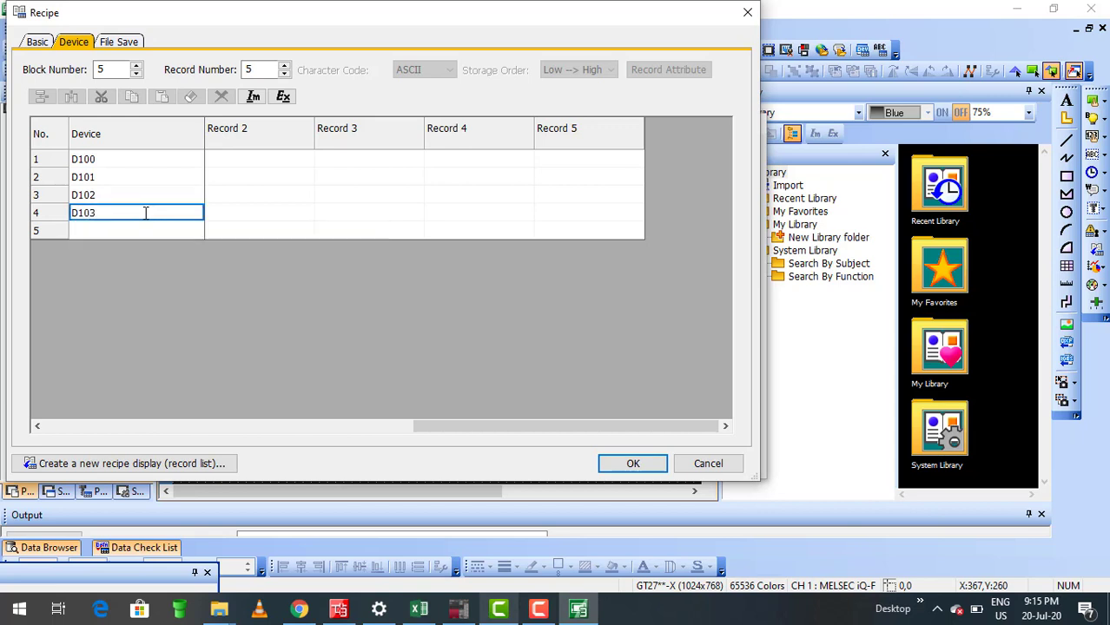
double_click(140, 233)
text(D104)
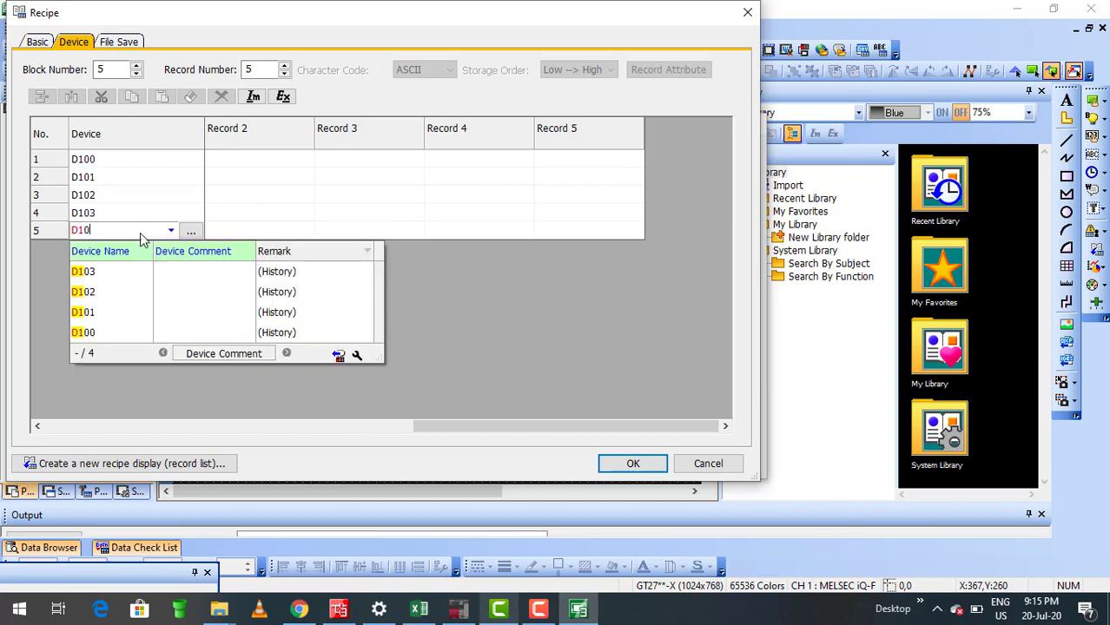
key(Return)
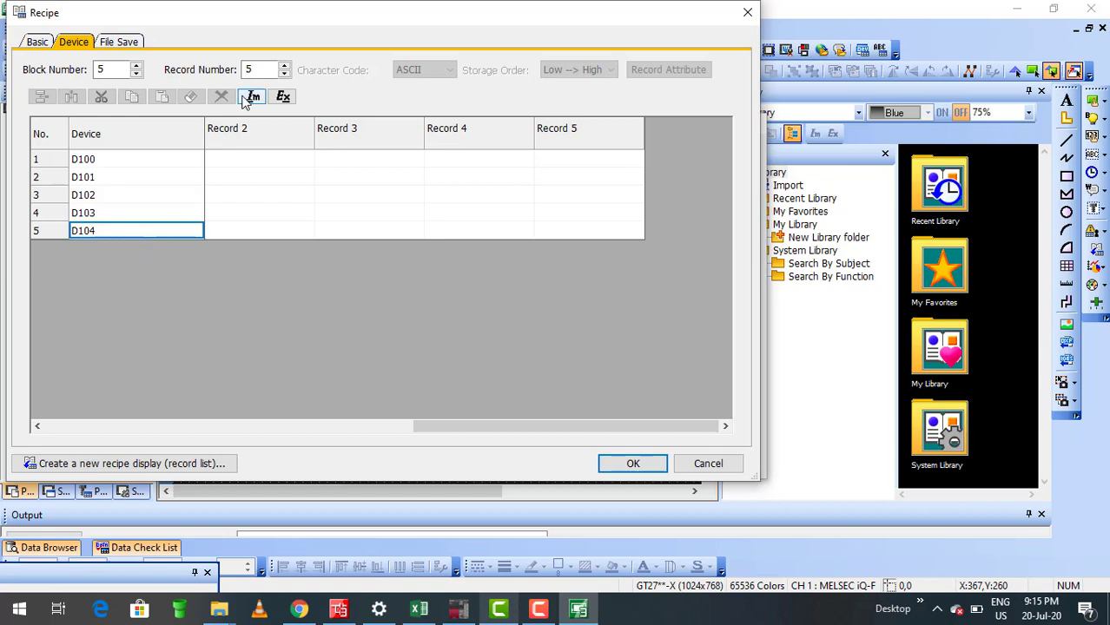
- Save the Test recipe settings and close the recipe list
click(86, 42)
click(631, 465)
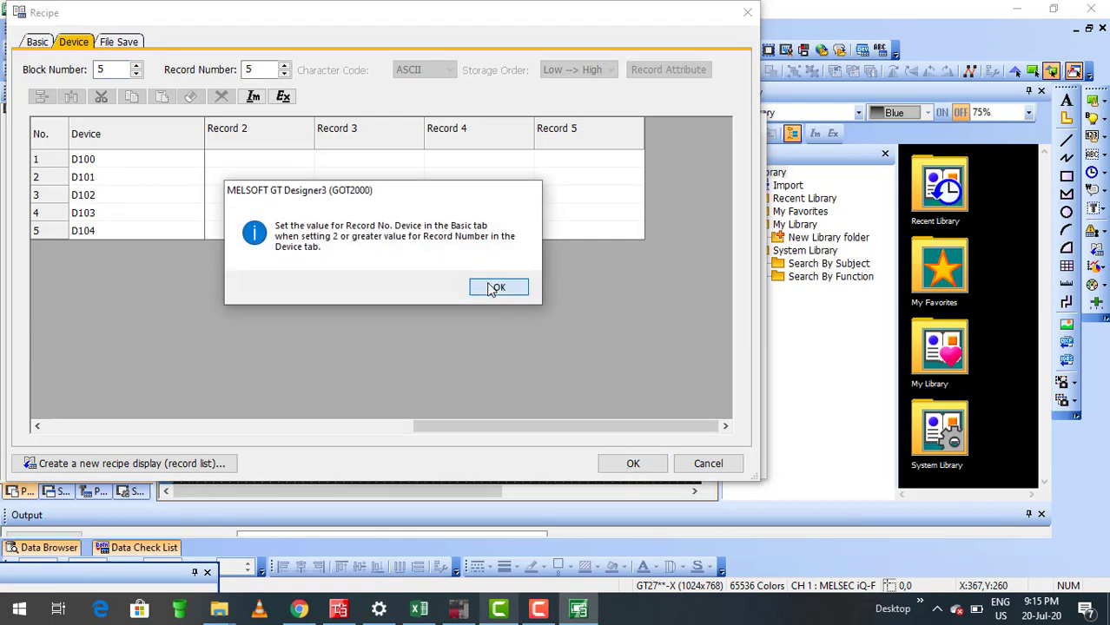
click(494, 288)
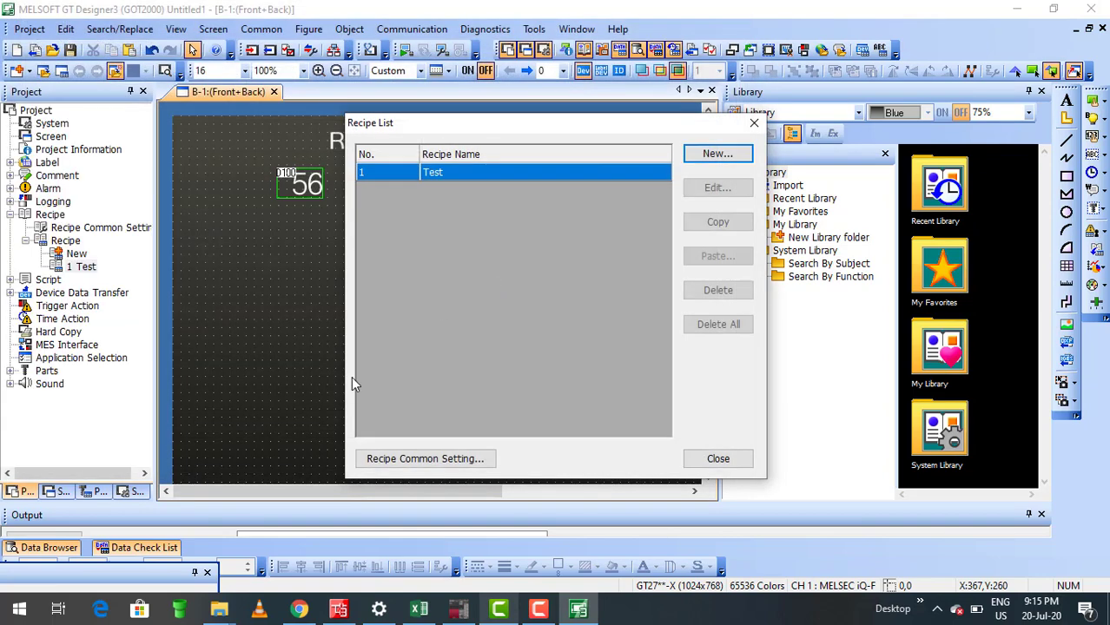
click(718, 459)
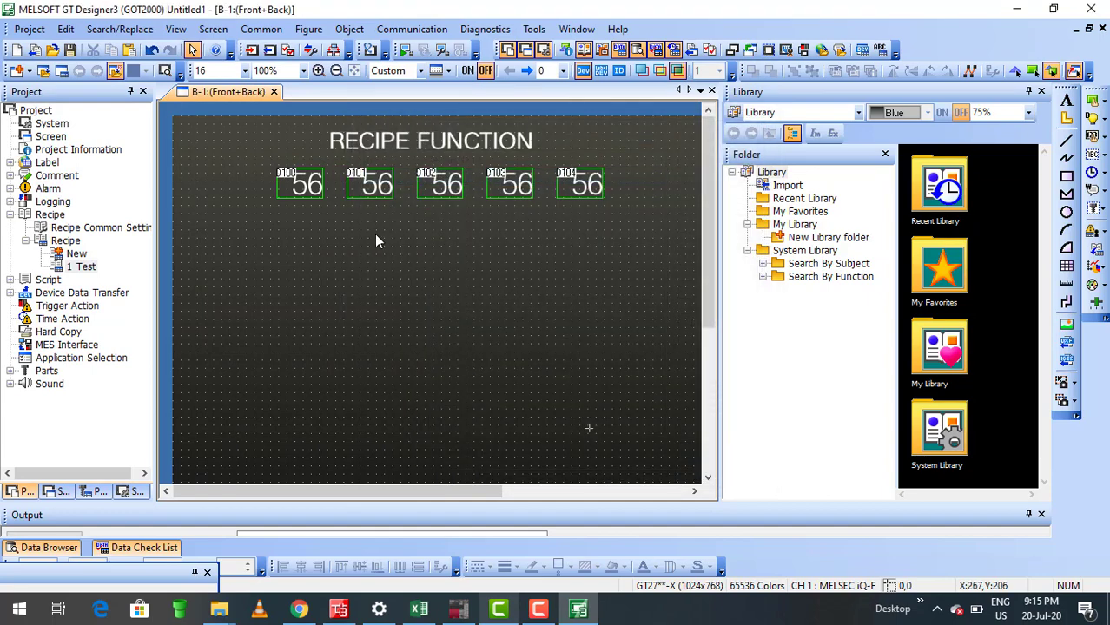
- Place a Recipe Display (Record List) object with its record buttons beneath the row of numerical inputs
click(349, 28)
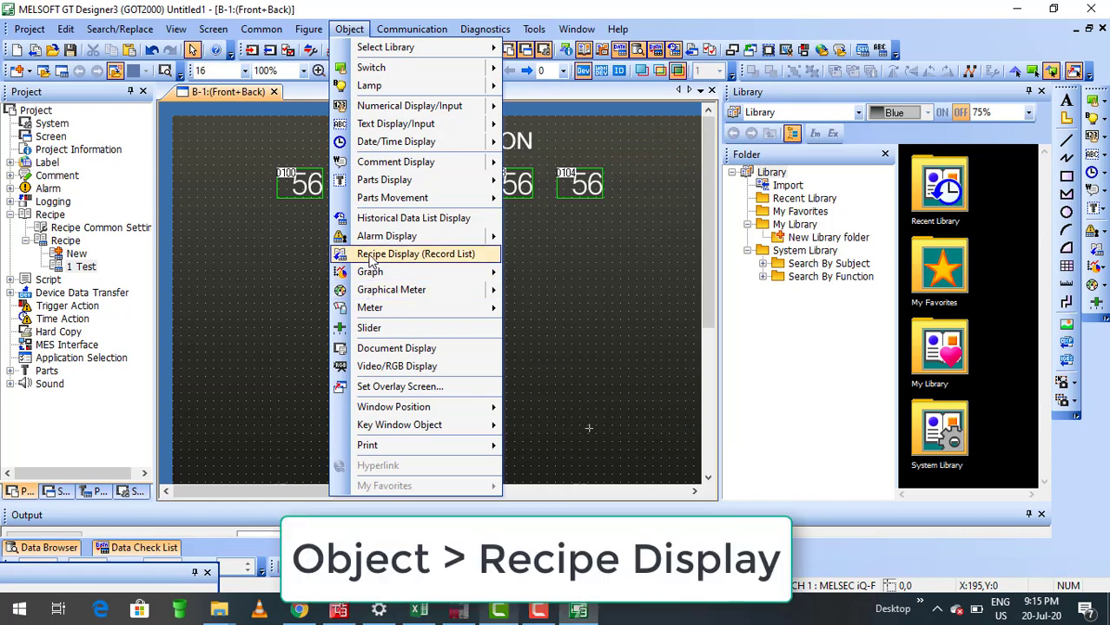
click(369, 256)
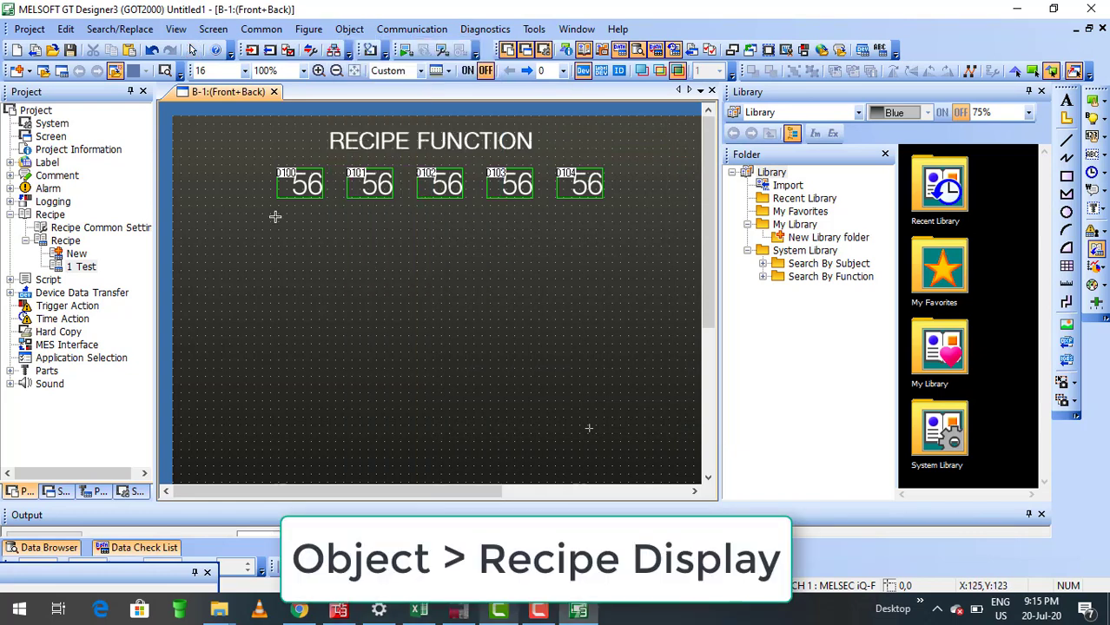
drag(264, 207, 430, 362)
drag(406, 325, 389, 302)
- Move the row of record buttons further down the screen and shift the record list table to X 160, Y 112
click(371, 402)
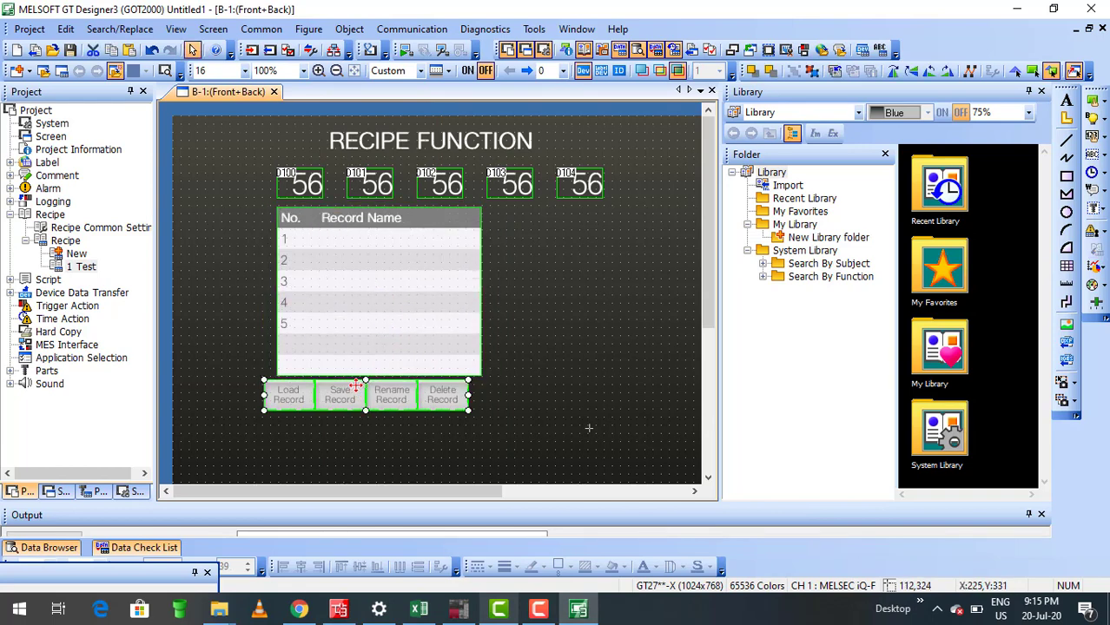
drag(353, 385, 378, 460)
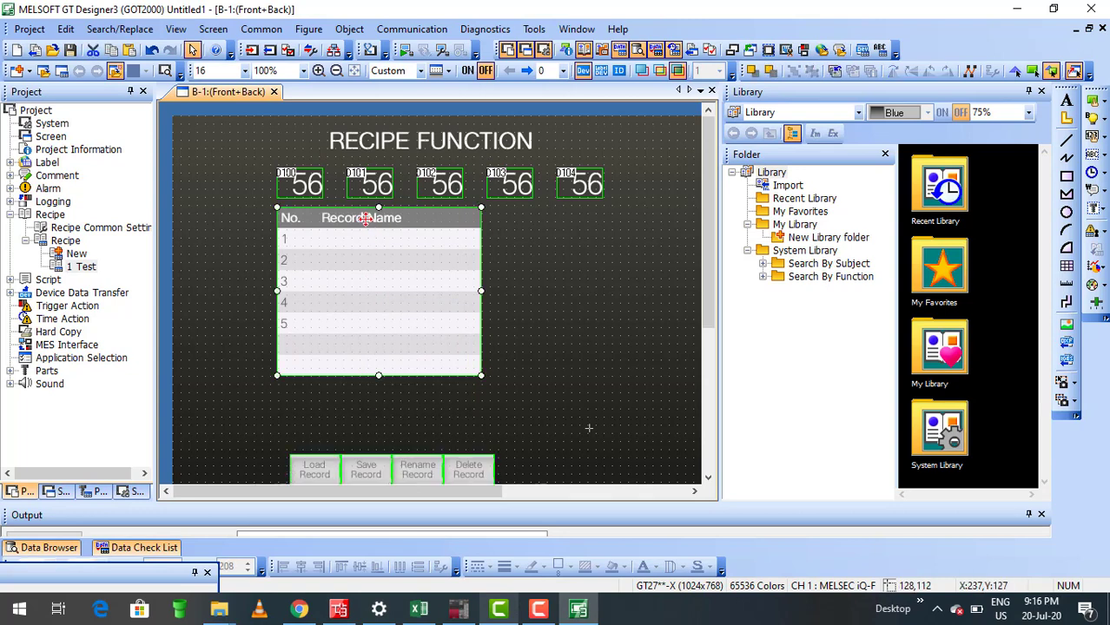
drag(369, 217, 397, 218)
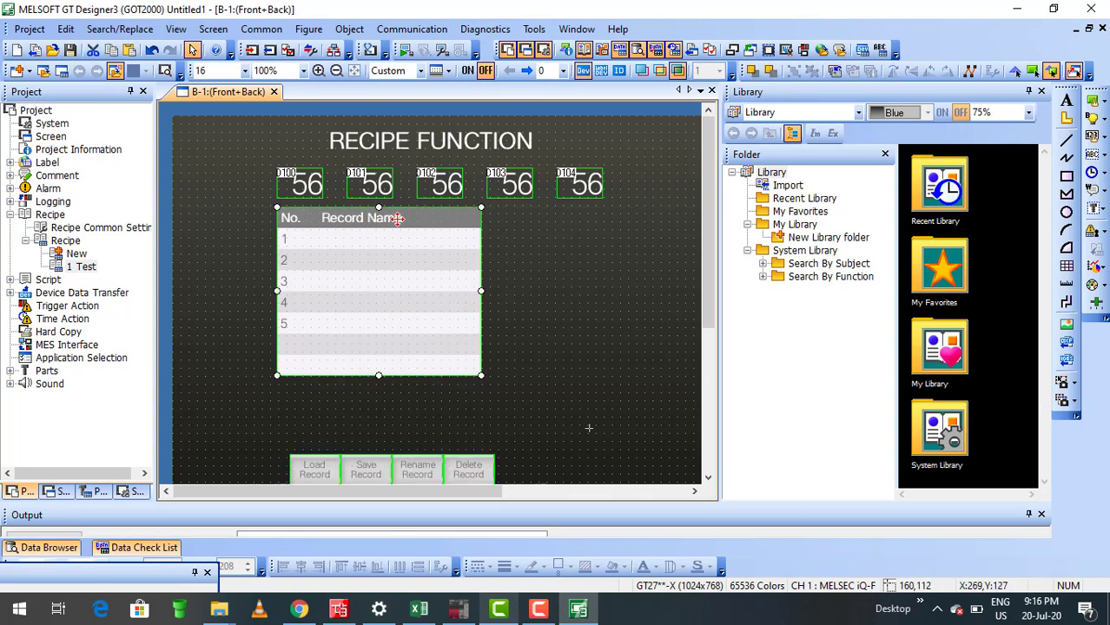
- Apply the blue style preset to the record list and set its number of display rows to 5
double_click(346, 280)
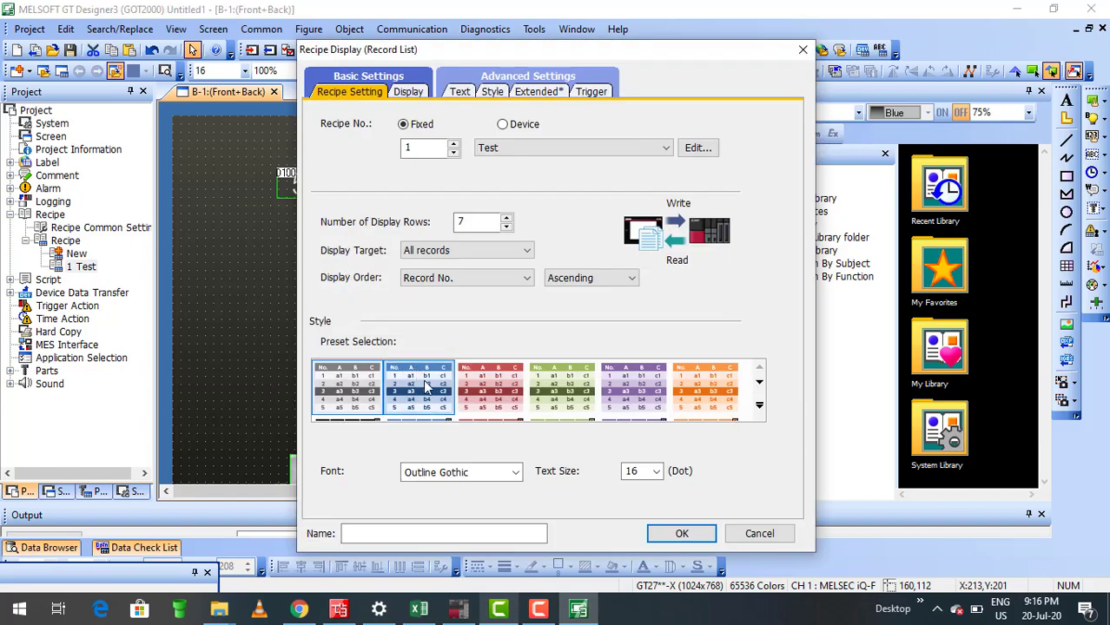
drag(466, 222, 450, 224)
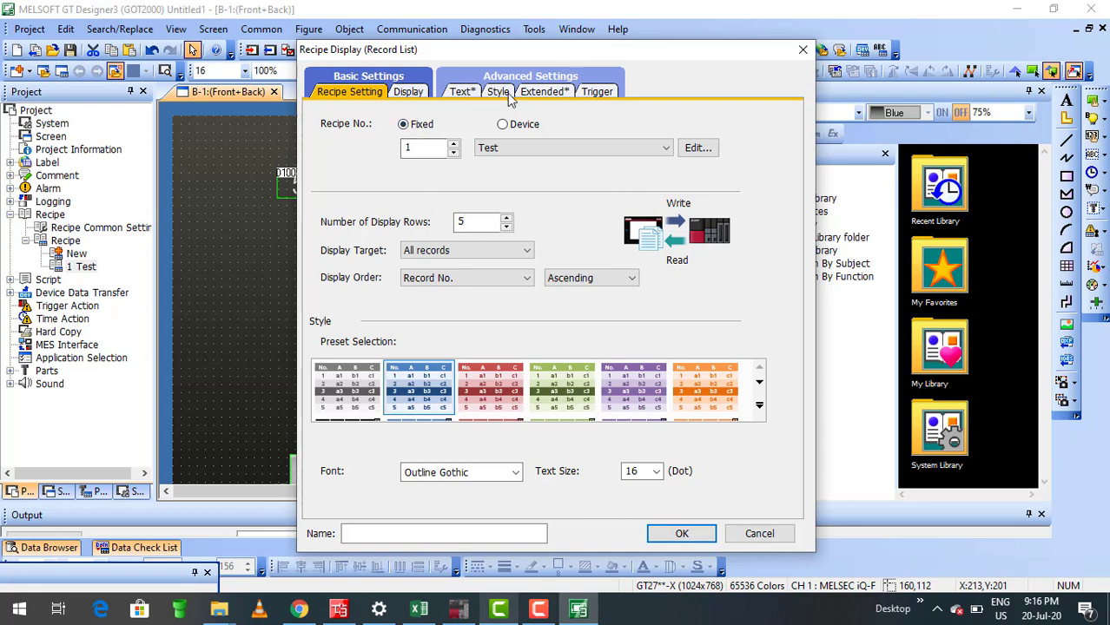
- Enable the control target record name for the record list with device D500 and character code ASCII, and apply the settings
click(537, 94)
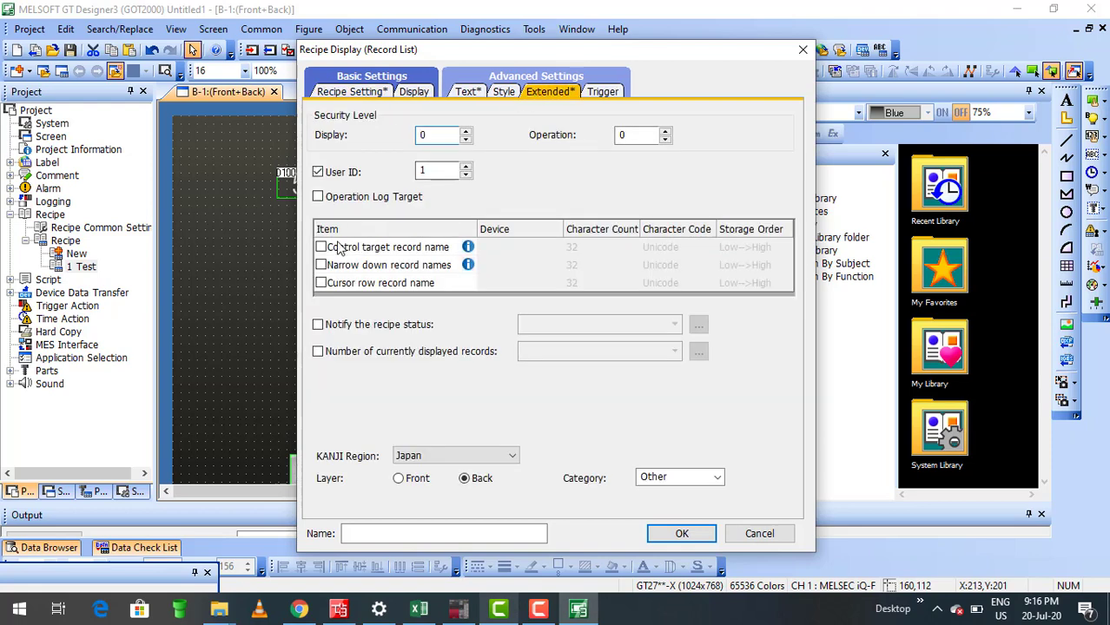
click(321, 248)
click(536, 249)
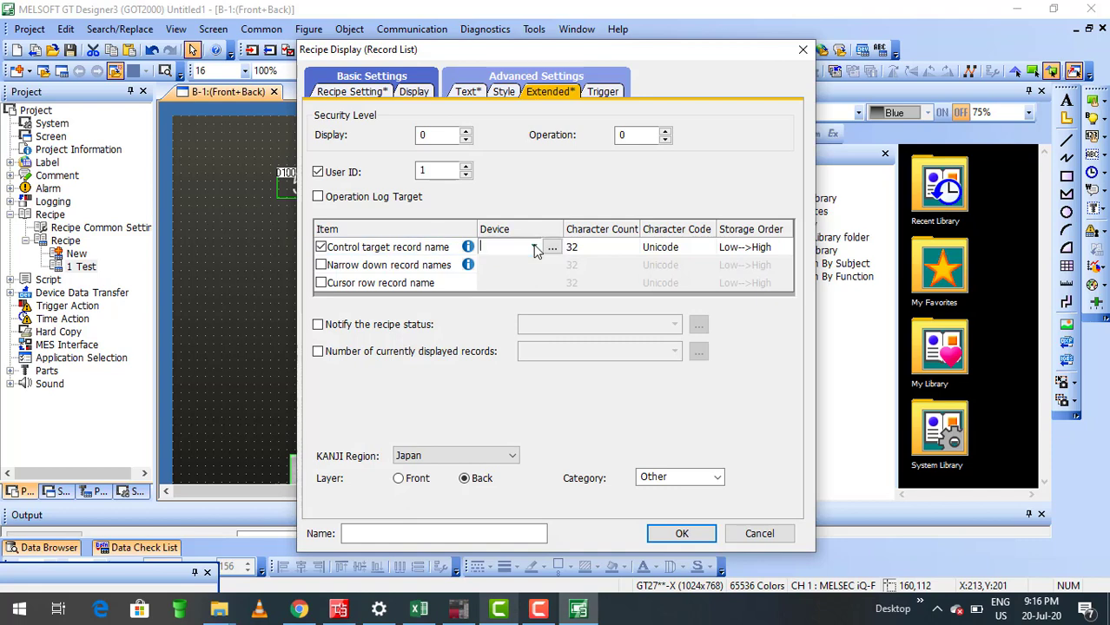
text(D500)
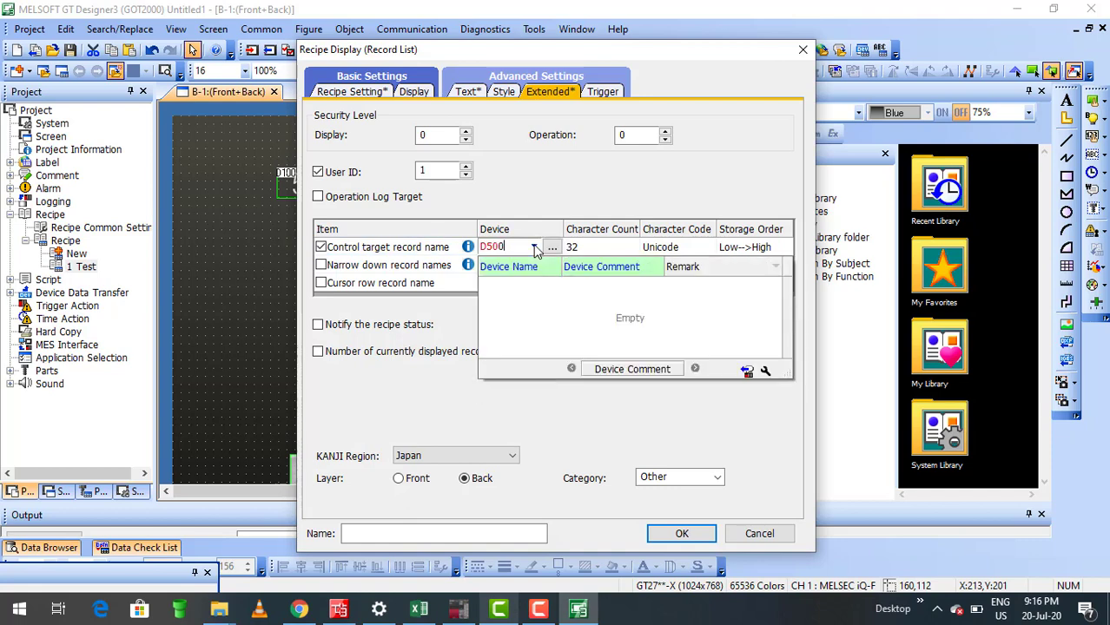
key(Return)
click(668, 248)
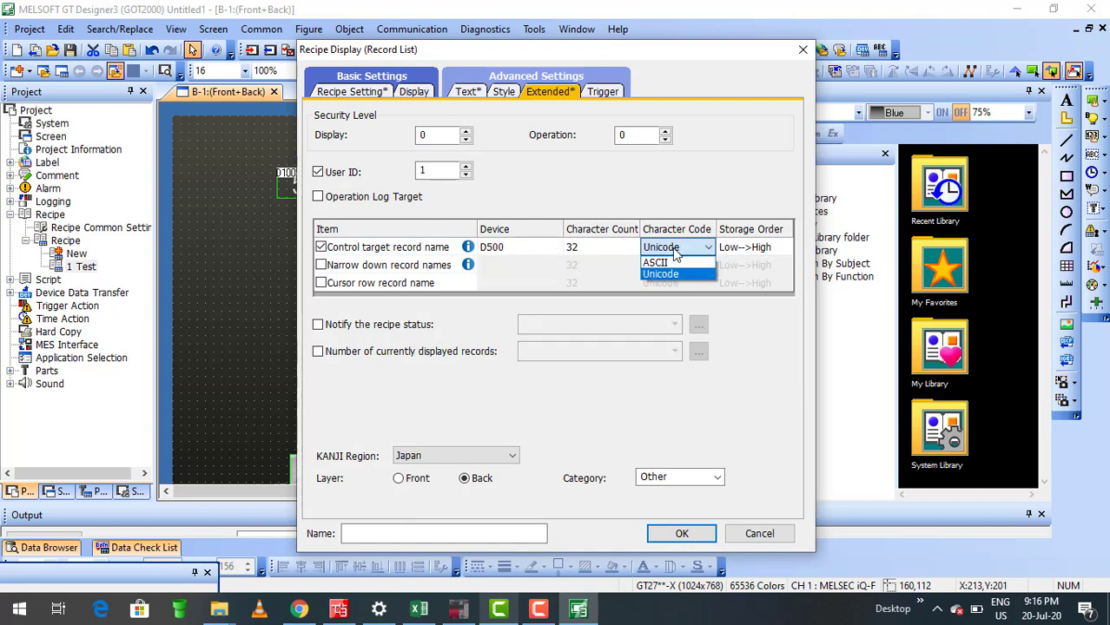
click(680, 265)
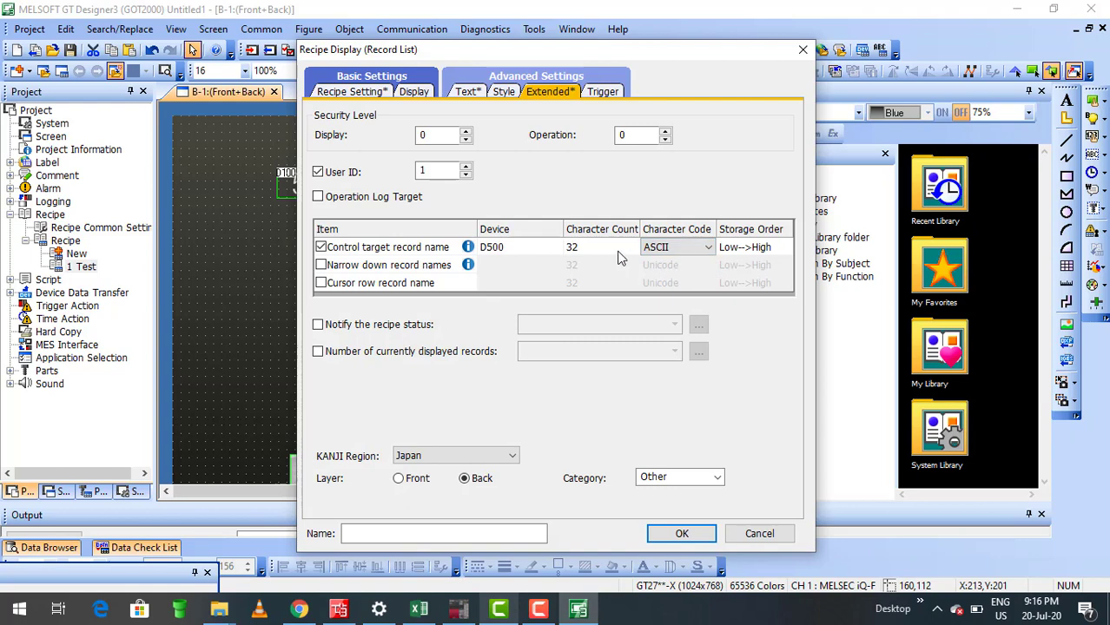
click(352, 92)
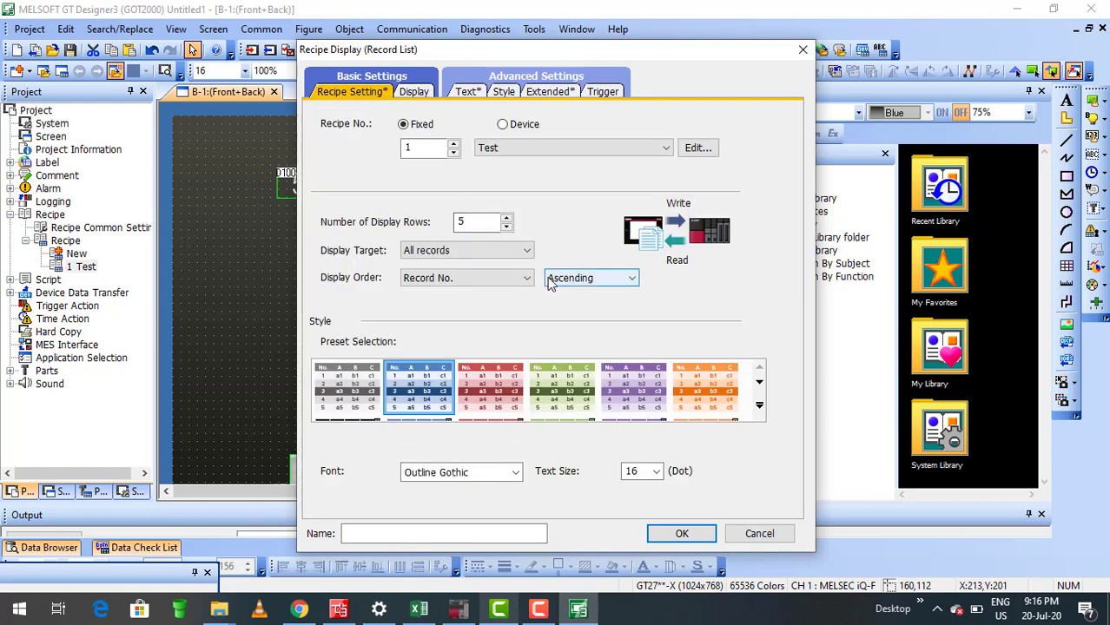
click(683, 534)
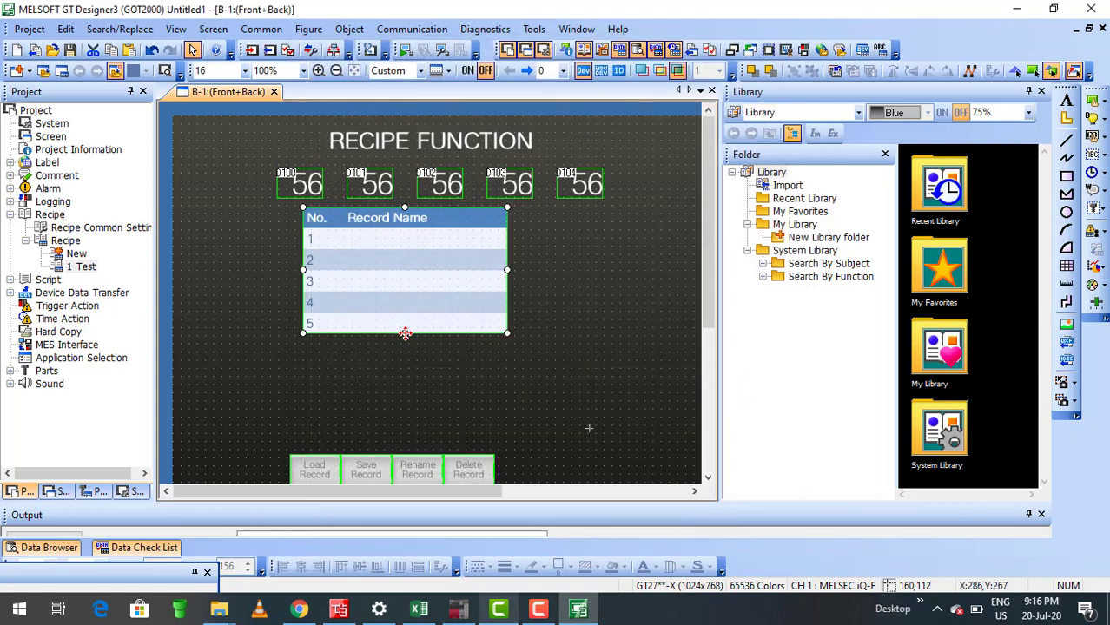
- Move the grey record button row to X 160, Y 400 and place a Text Input object beside the record list
drag(387, 467, 400, 454)
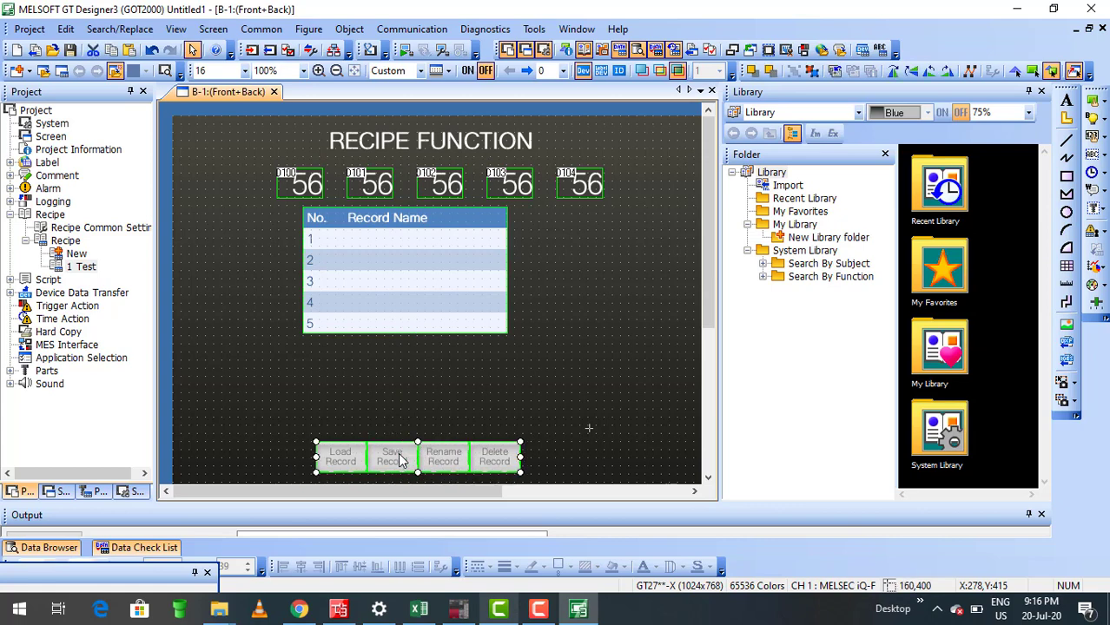
click(418, 391)
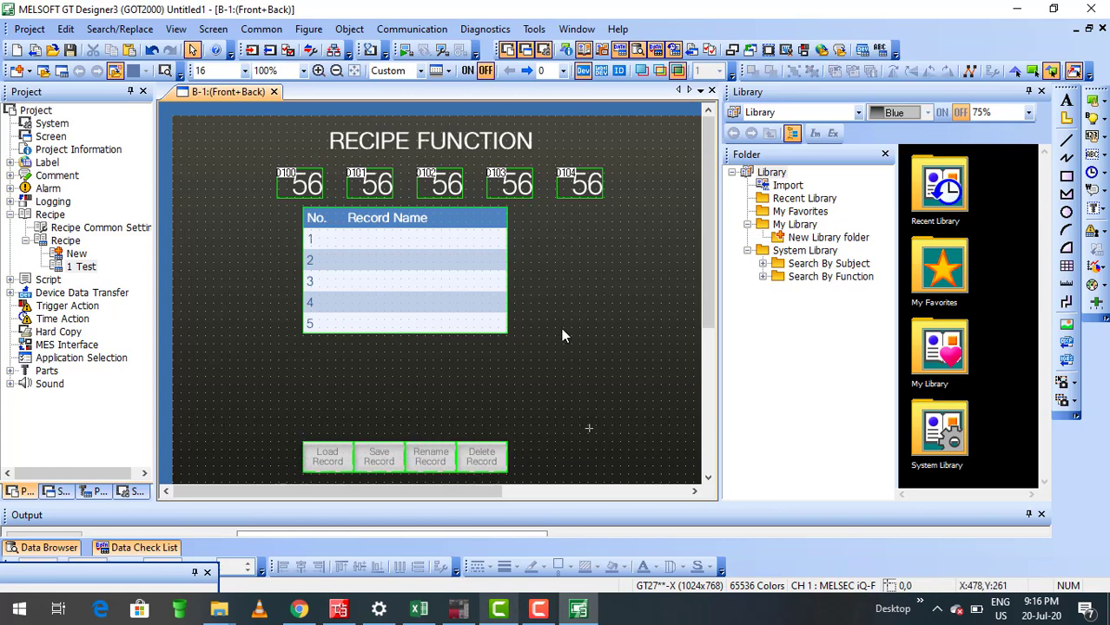
click(1104, 156)
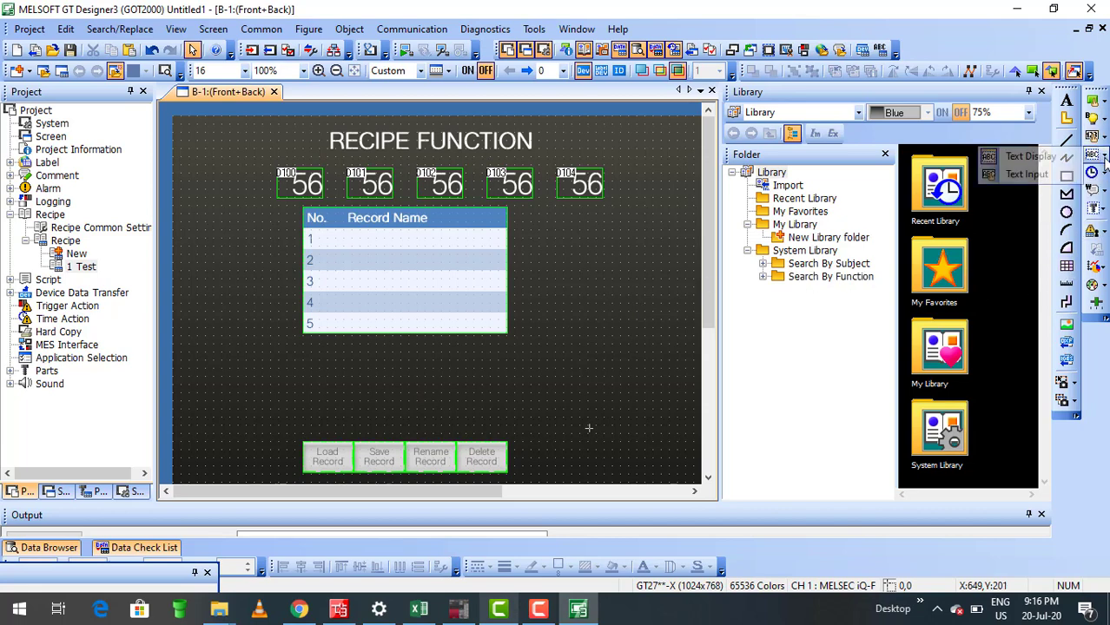
click(1039, 158)
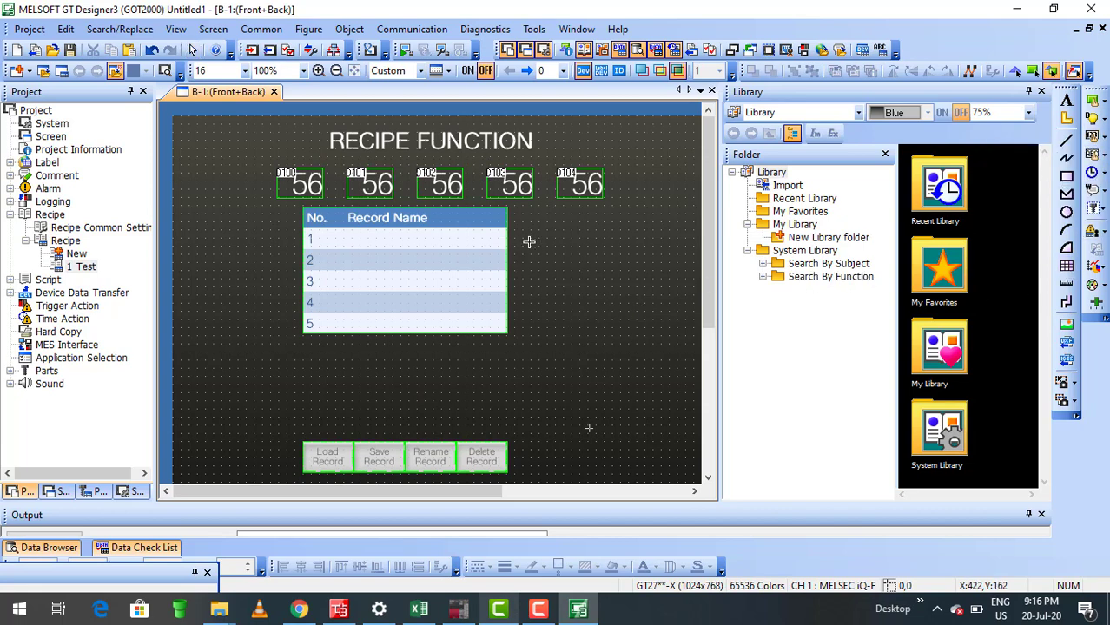
click(599, 250)
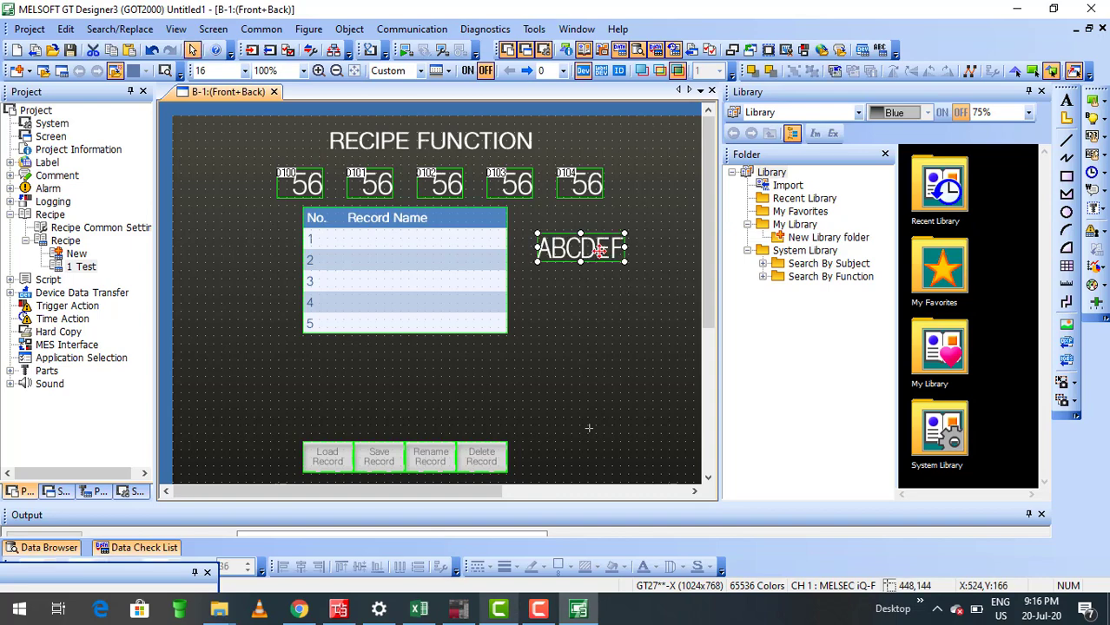
- Configure the text input with device D500, 3 digits and preview text ABC
double_click(599, 250)
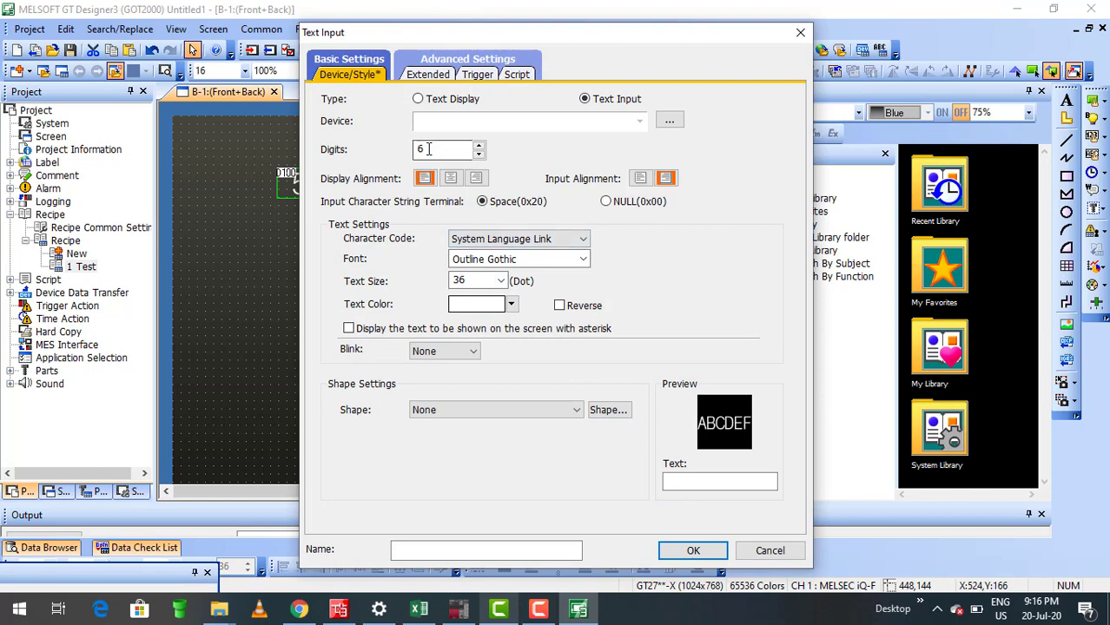
drag(441, 149, 383, 149)
click(674, 481)
text(ABC)
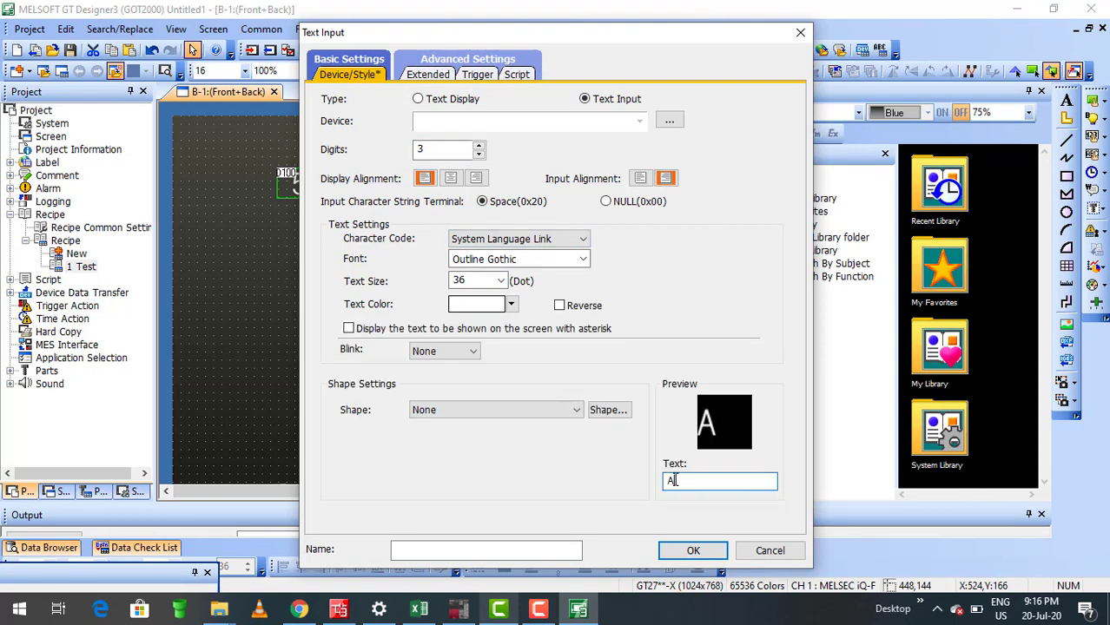
click(426, 123)
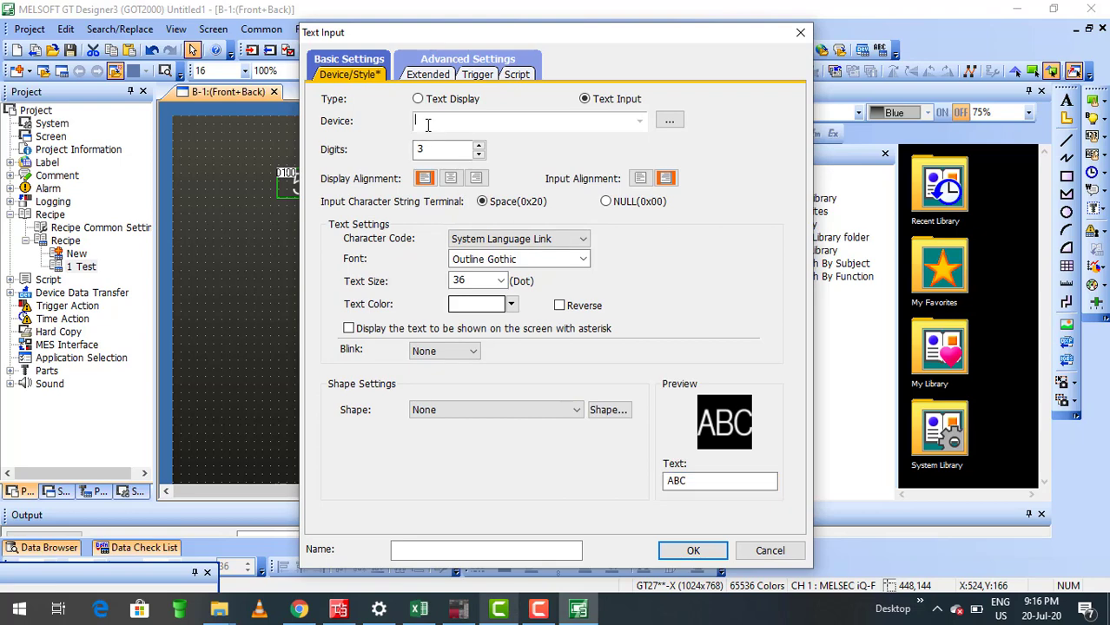
text(D500)
key(Return)
click(425, 77)
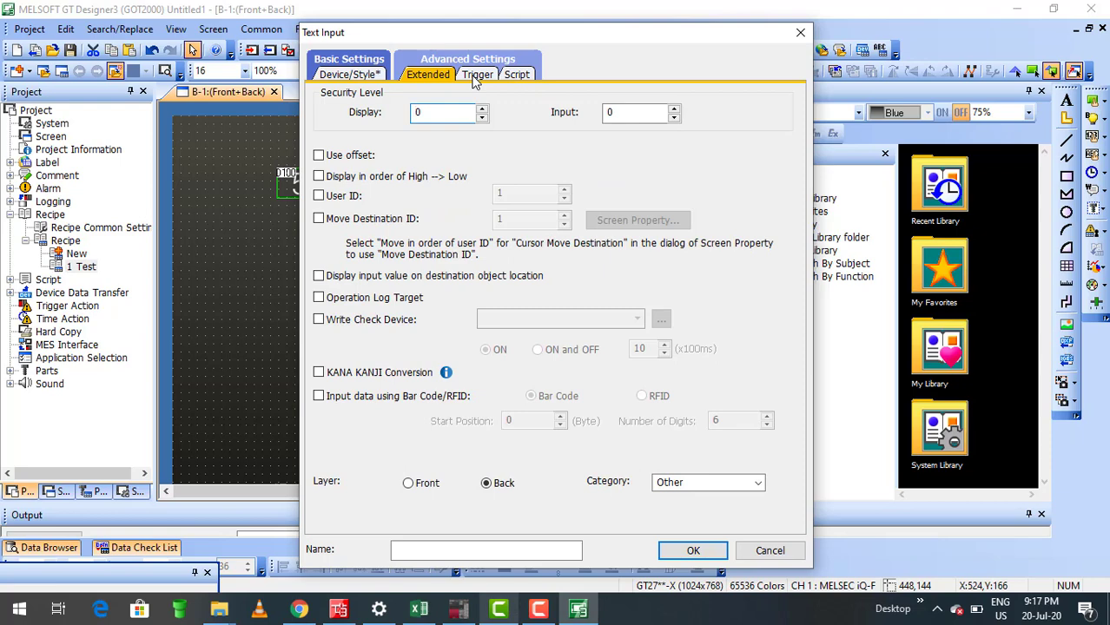
click(478, 77)
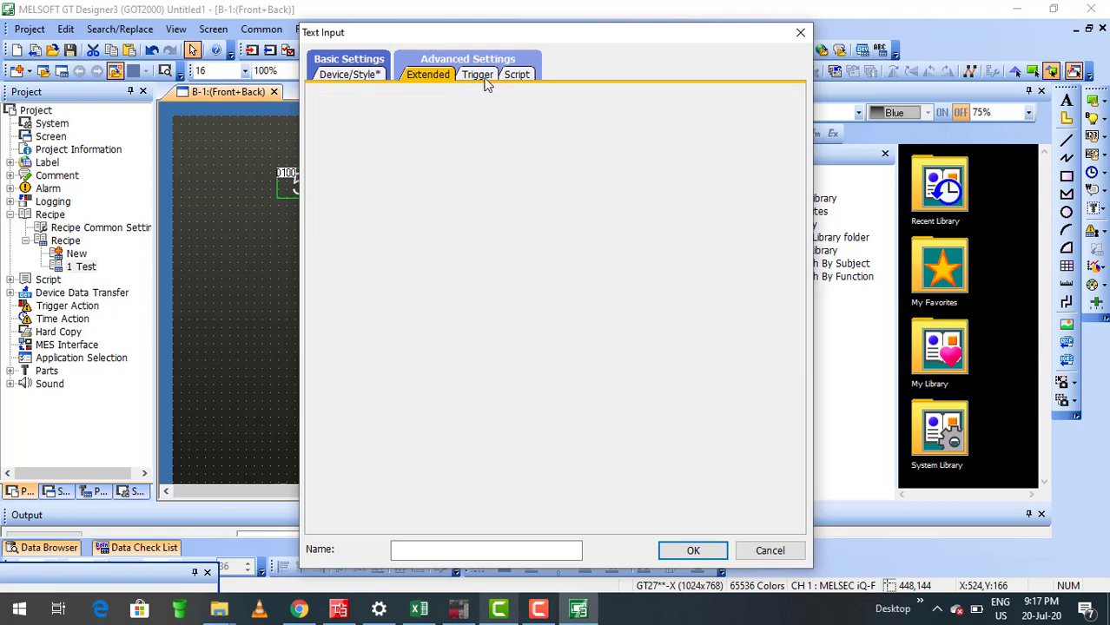
click(349, 77)
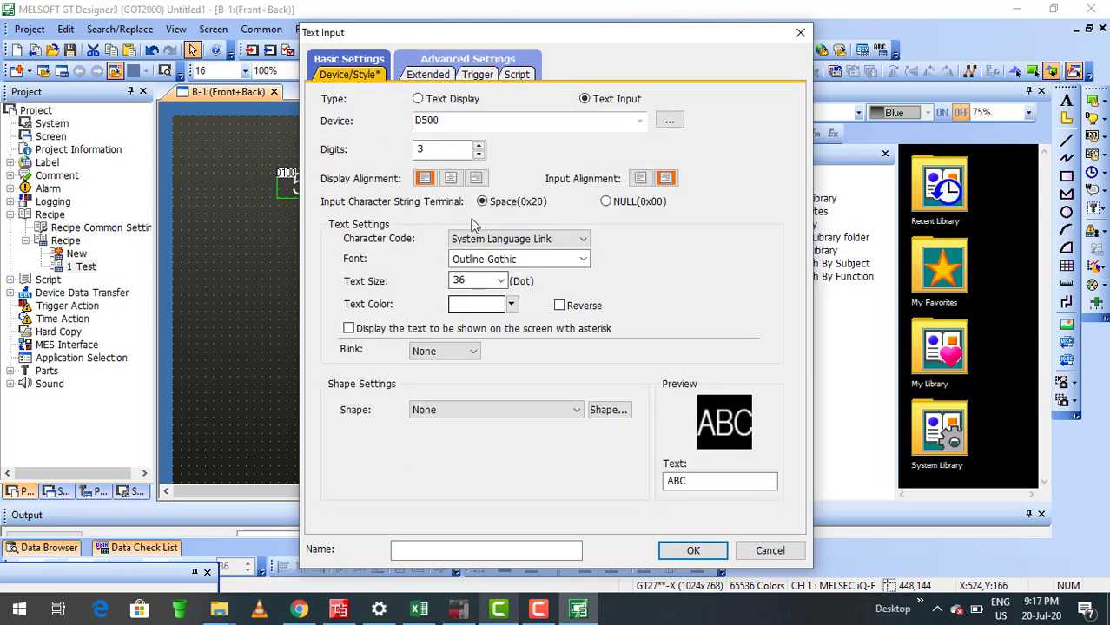
click(686, 550)
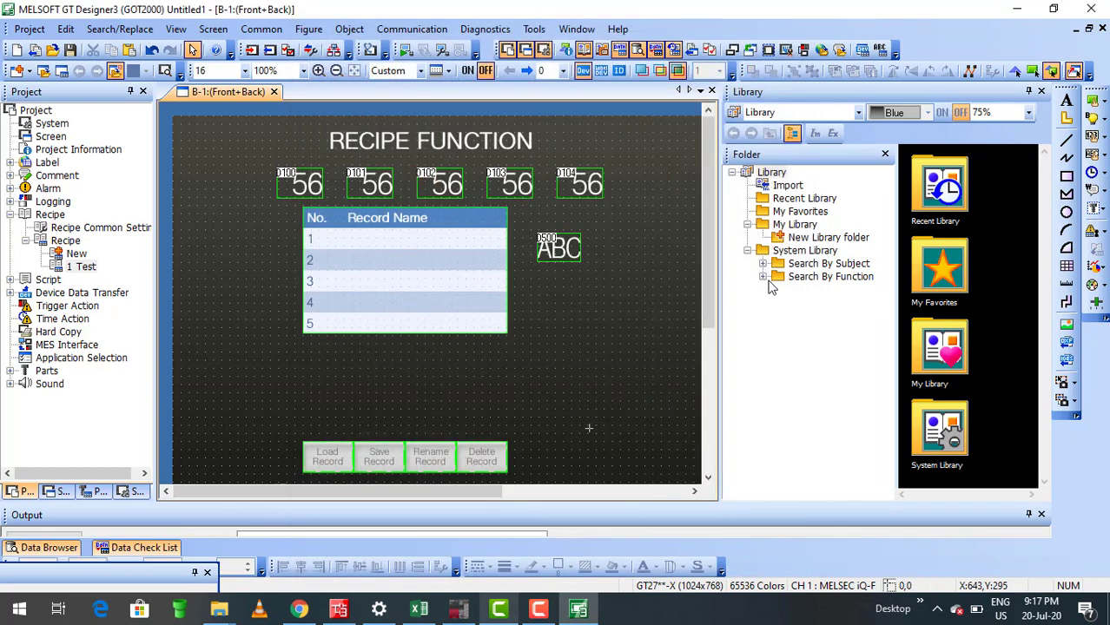
- Place the blue RECIPE02_B key set from the FA Metal_N recipe display library beneath the record list and check its Rename Record key's settings
double_click(773, 276)
drag(885, 316, 902, 390)
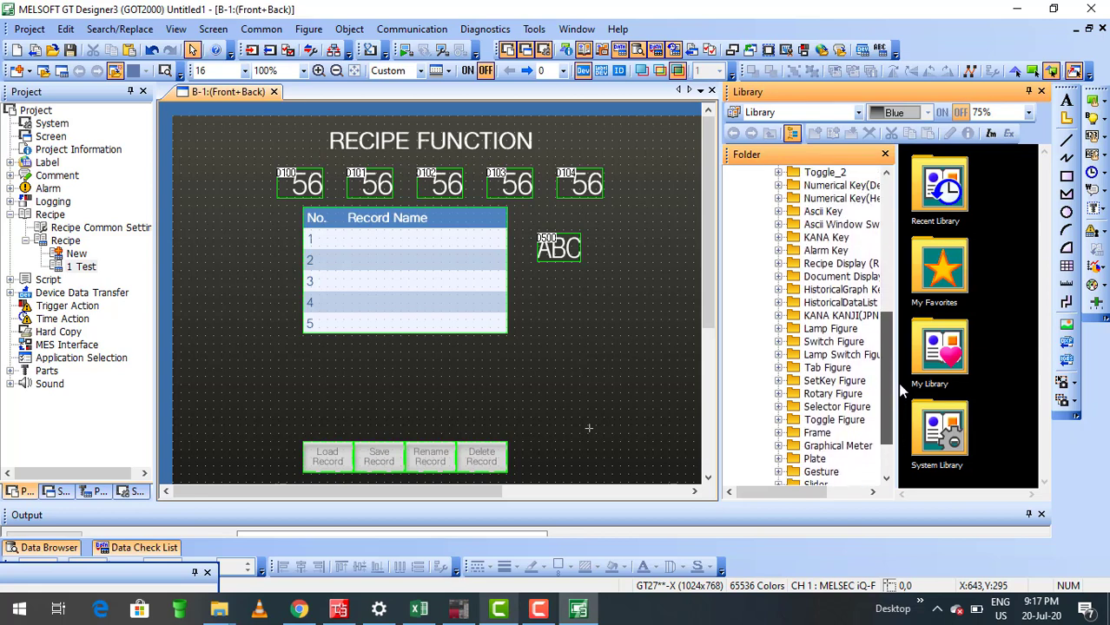
click(778, 264)
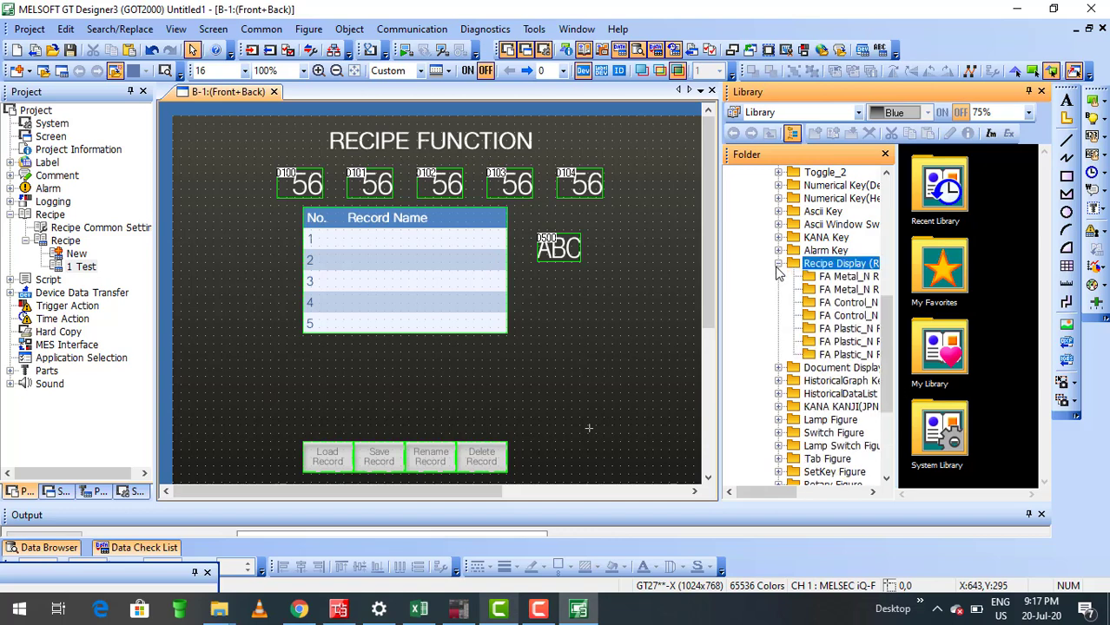
click(847, 290)
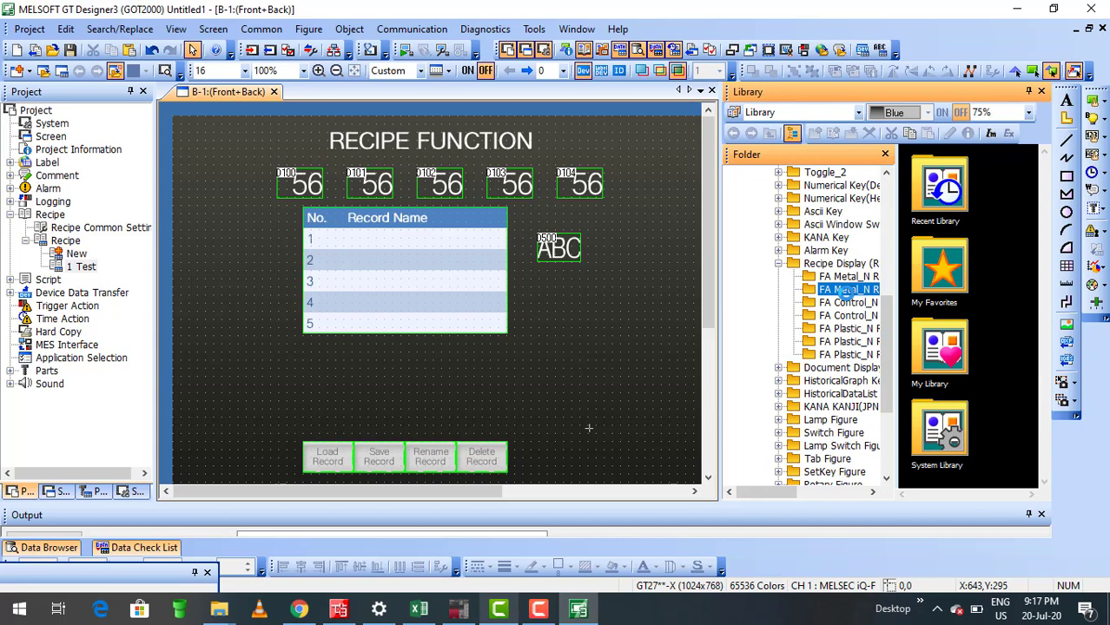
click(943, 244)
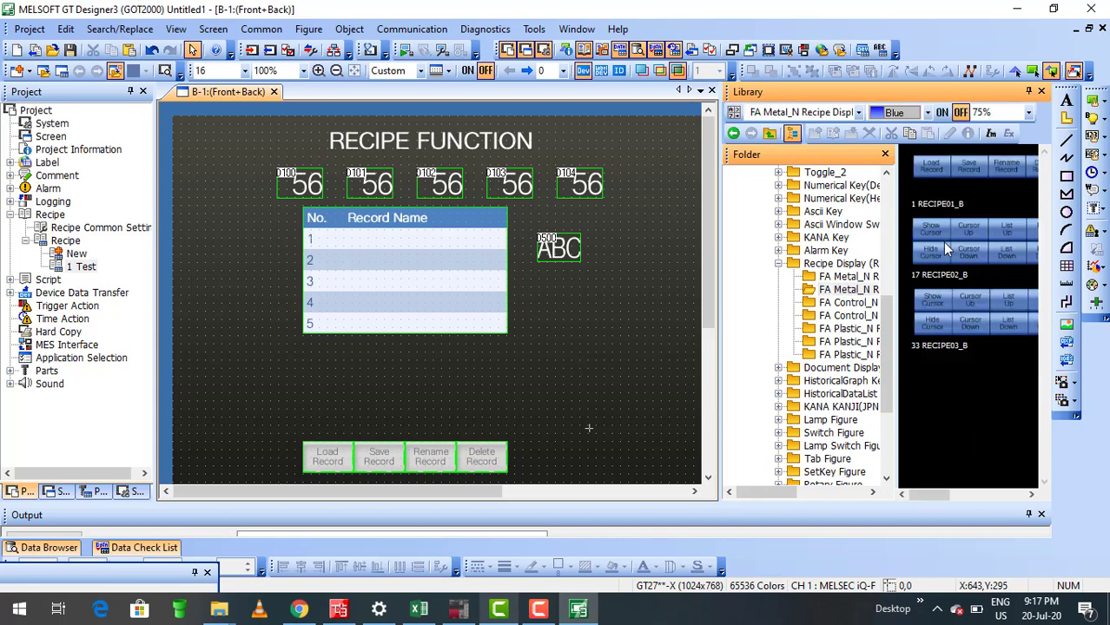
click(969, 249)
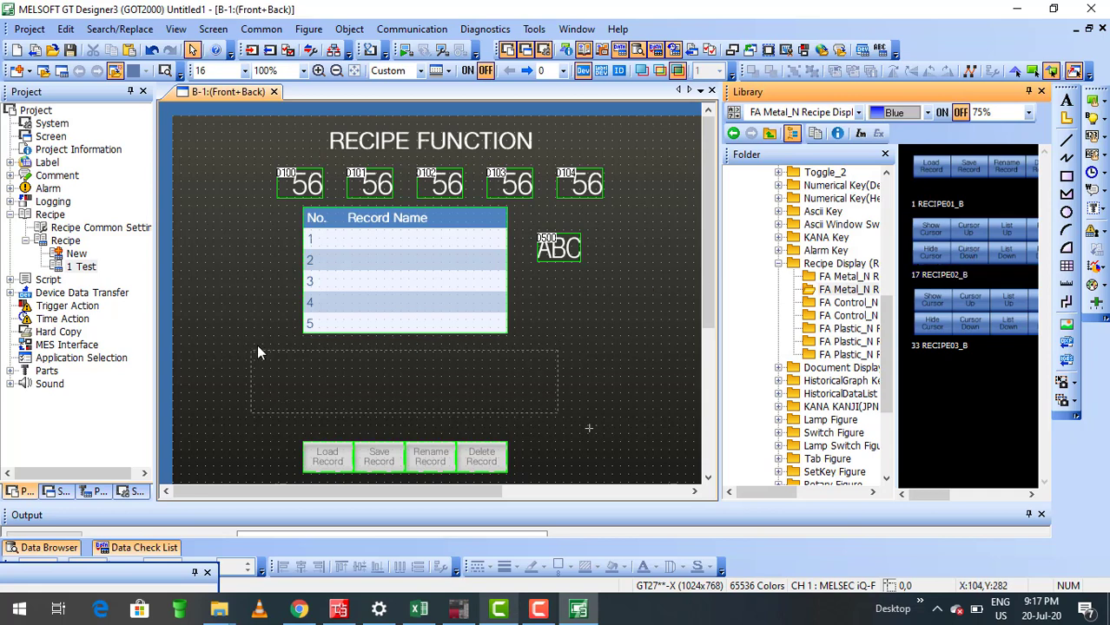
click(258, 349)
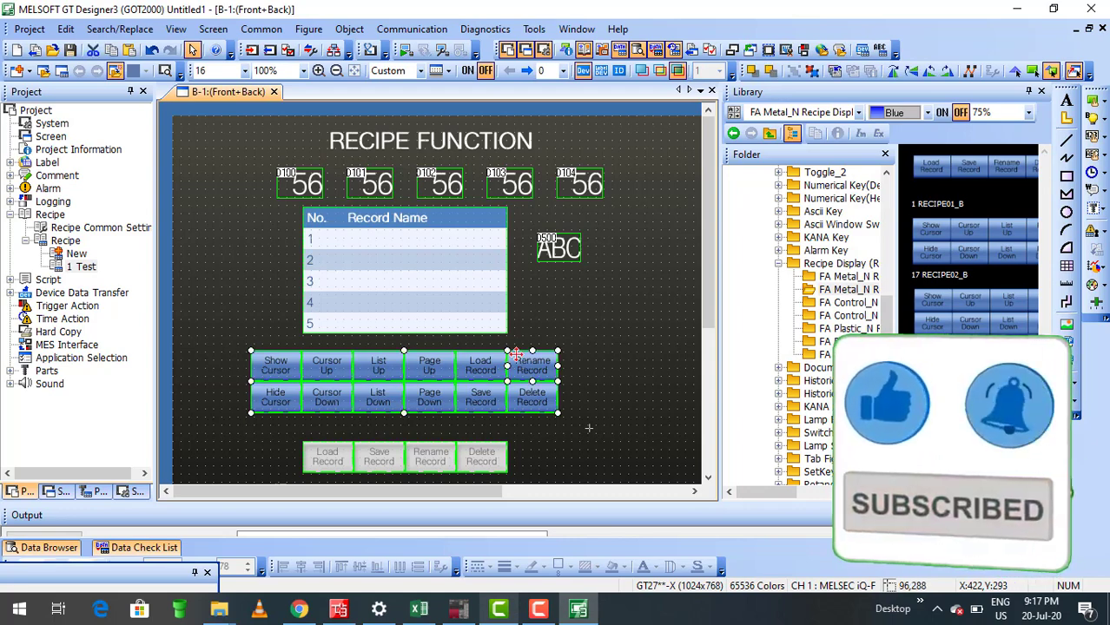
double_click(516, 356)
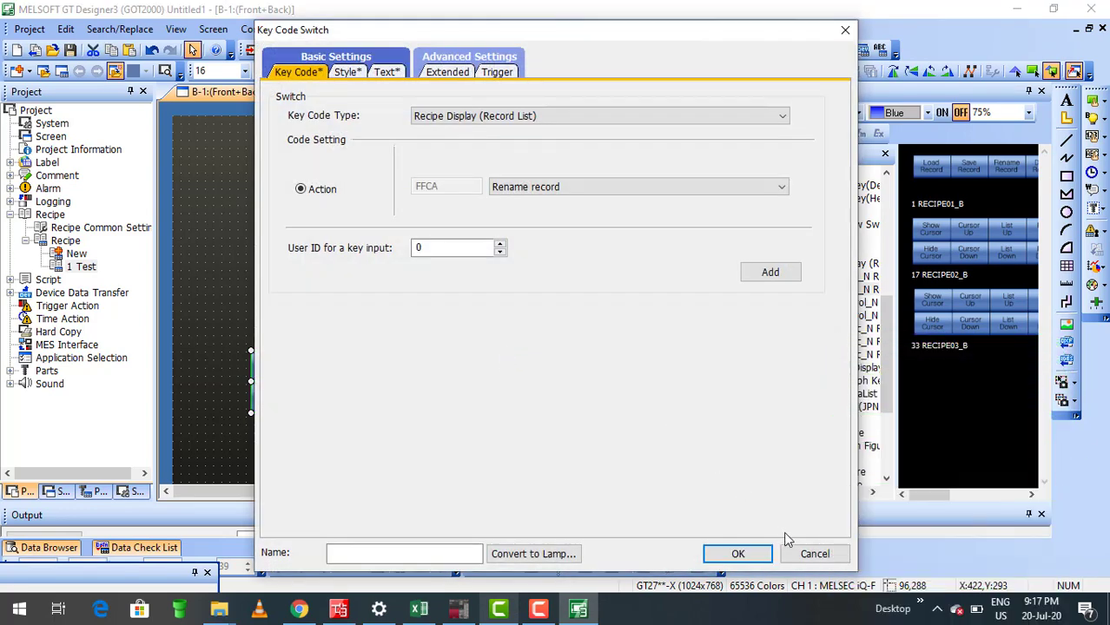
click(812, 553)
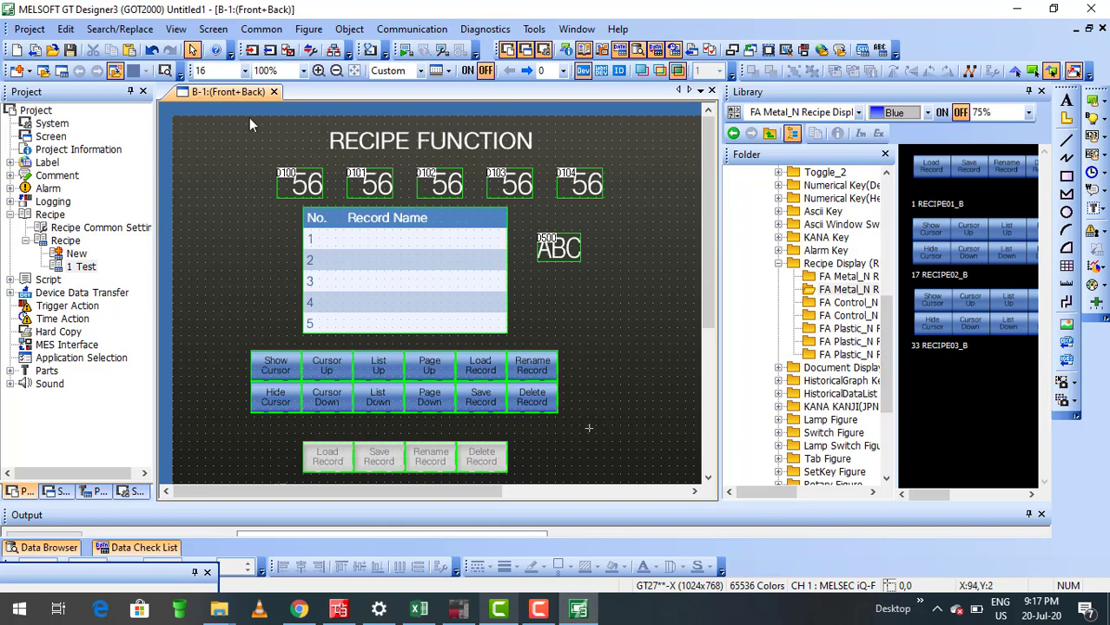
- Start the simulation in GT Simulator3, enter A as the record name in the text input and save the record
click(406, 49)
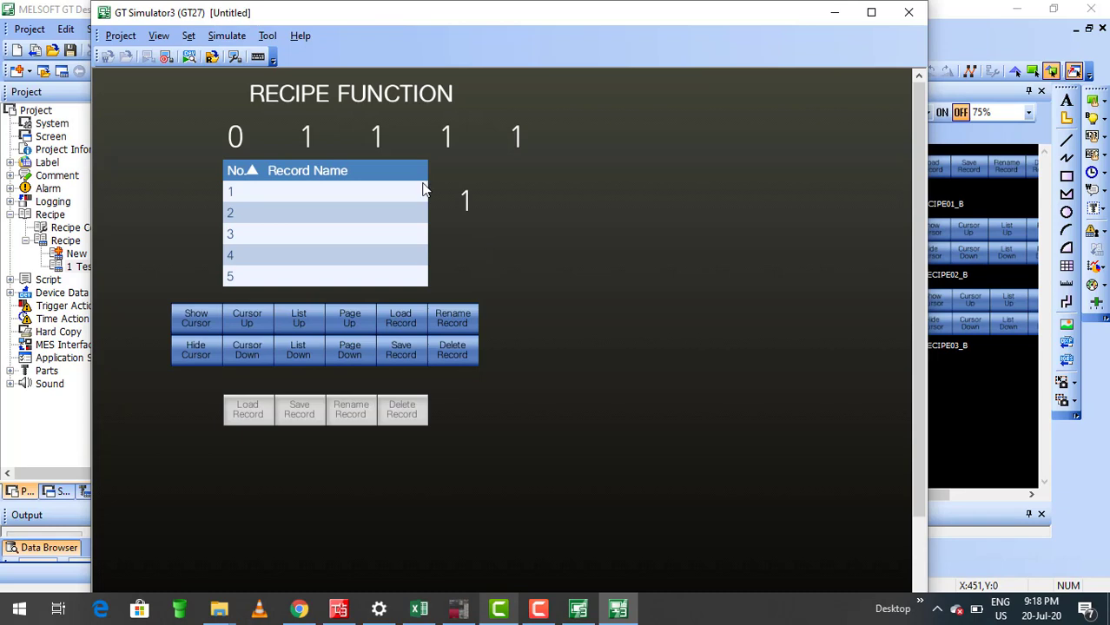
click(470, 213)
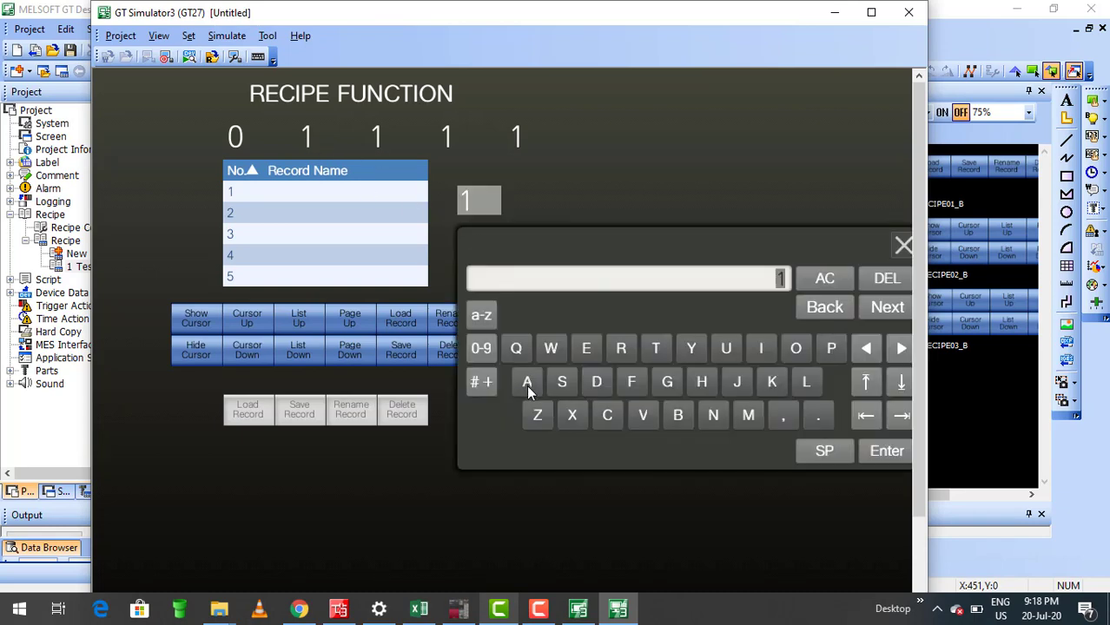
click(527, 384)
click(886, 452)
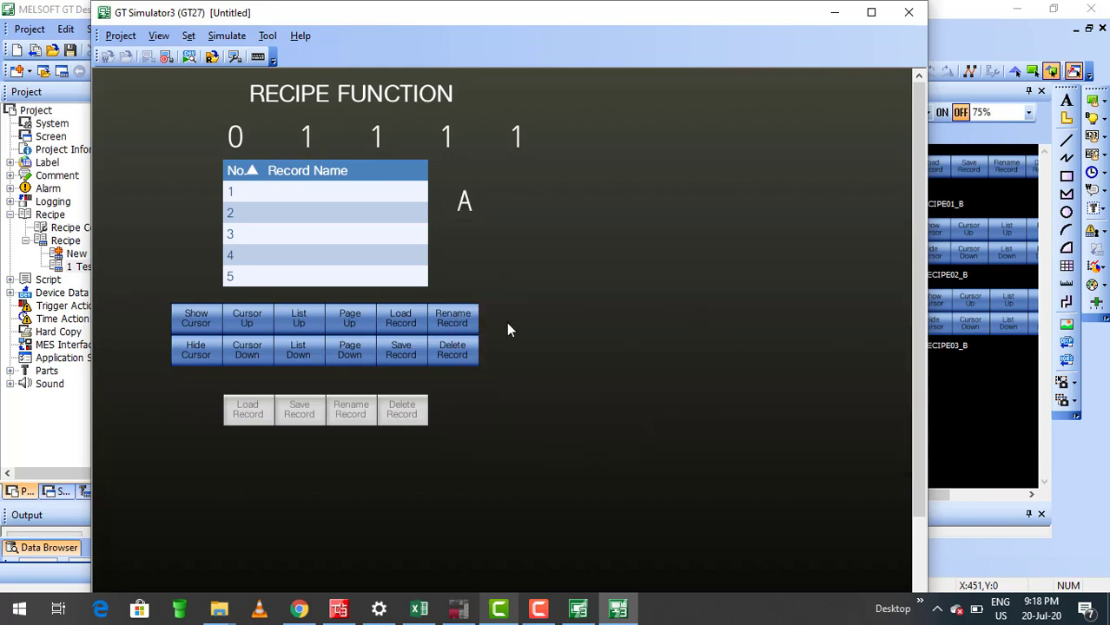
click(397, 360)
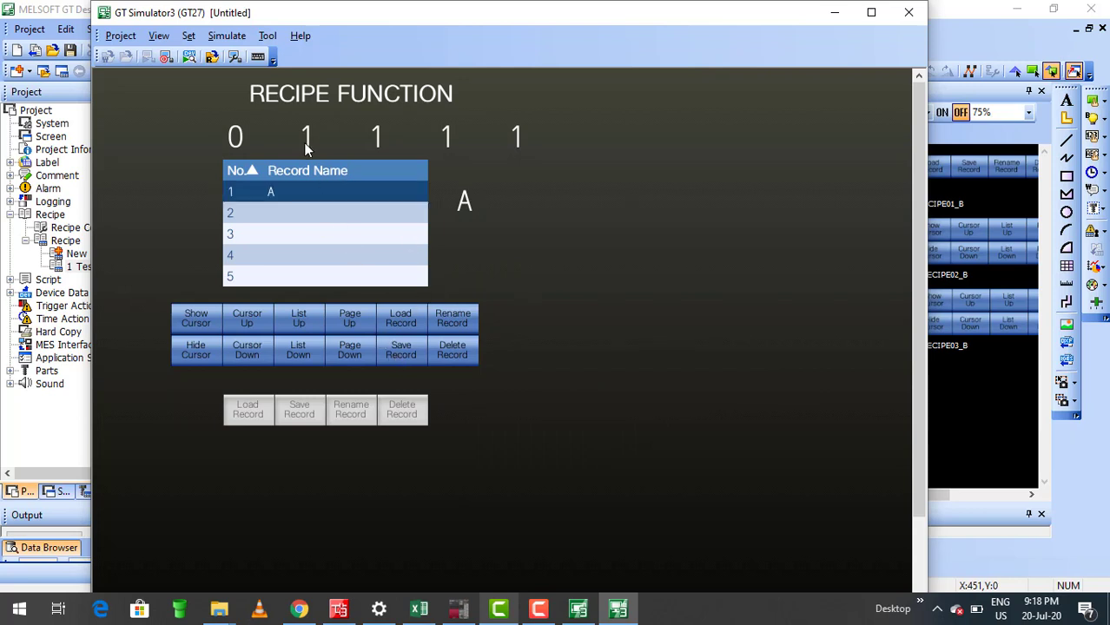
- Enter B as the record name in the D500 text input beside the record list
click(483, 203)
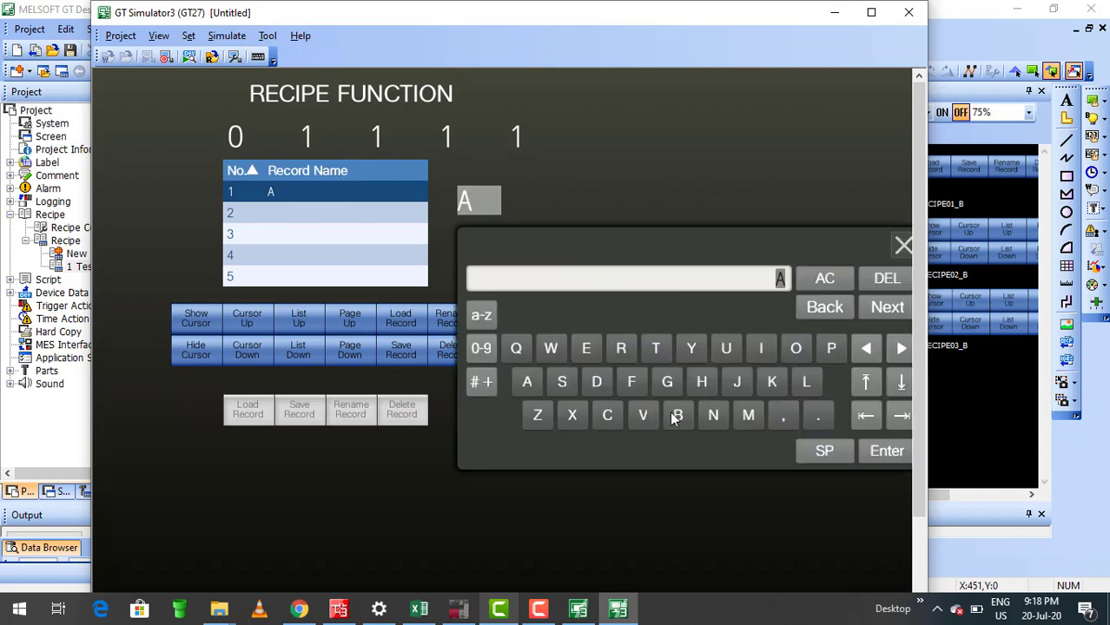
click(674, 419)
click(886, 451)
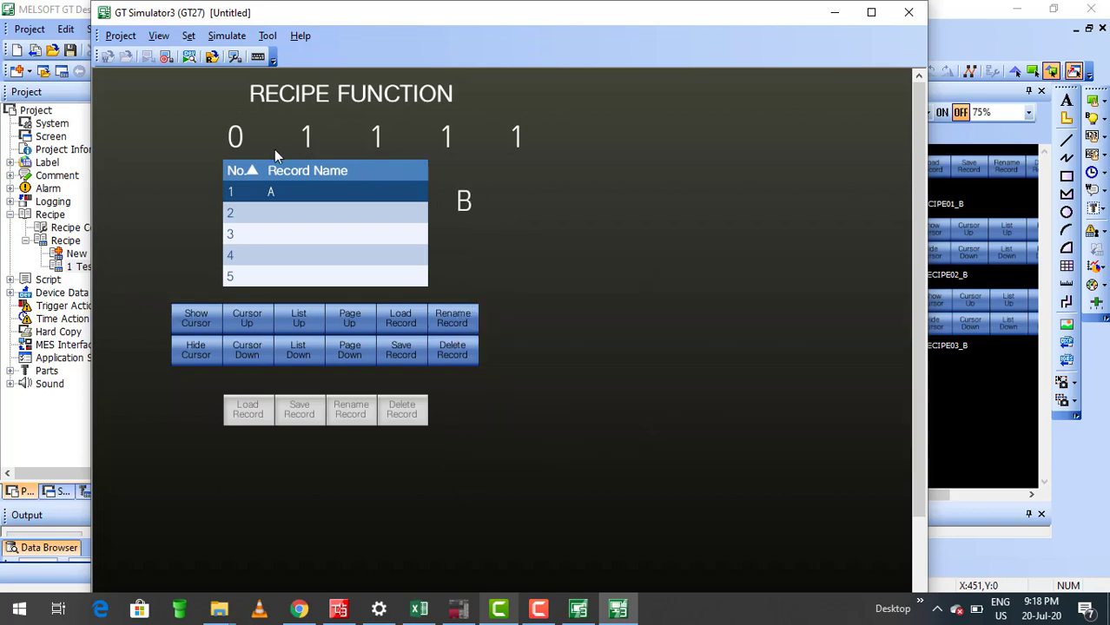
- Set the D101, D102 and D103 inputs to 2 and save them as a record in row 2 of the list
click(304, 137)
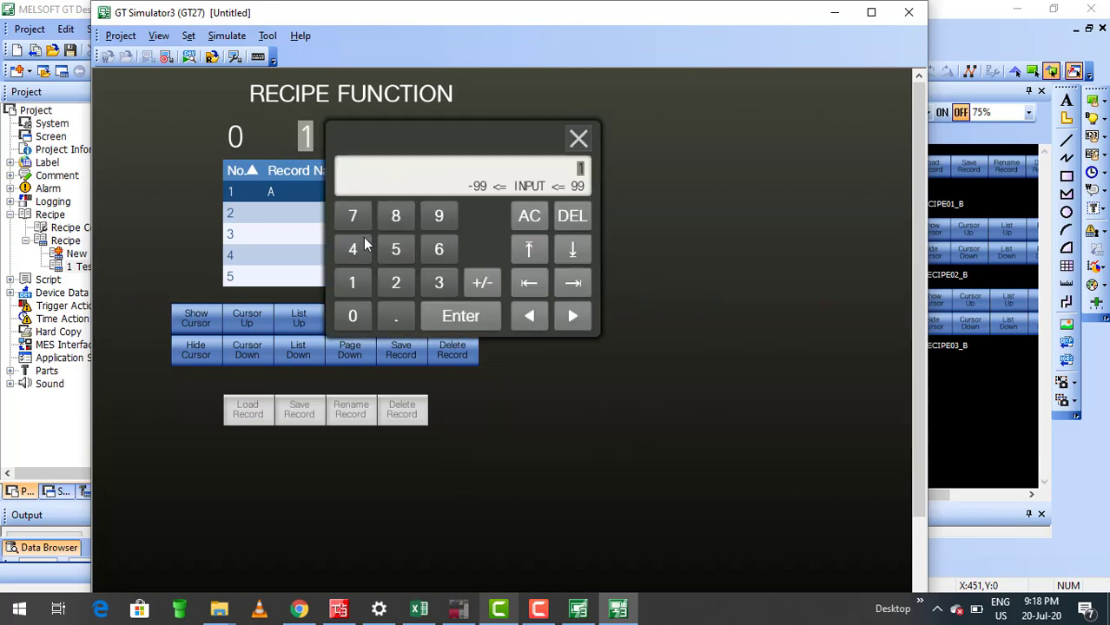
click(451, 316)
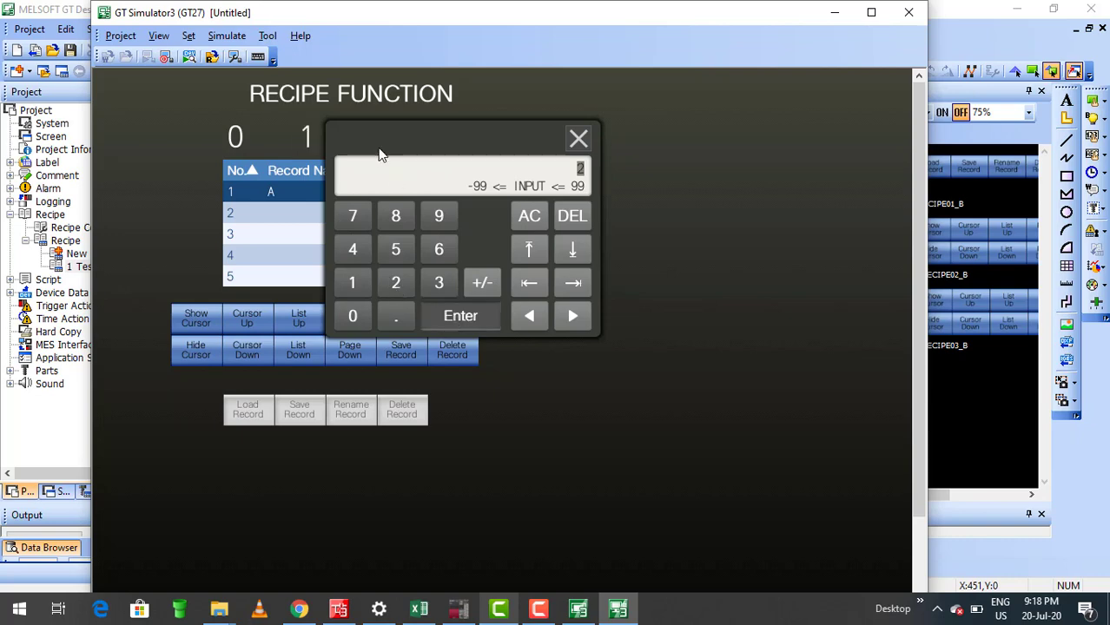
click(373, 137)
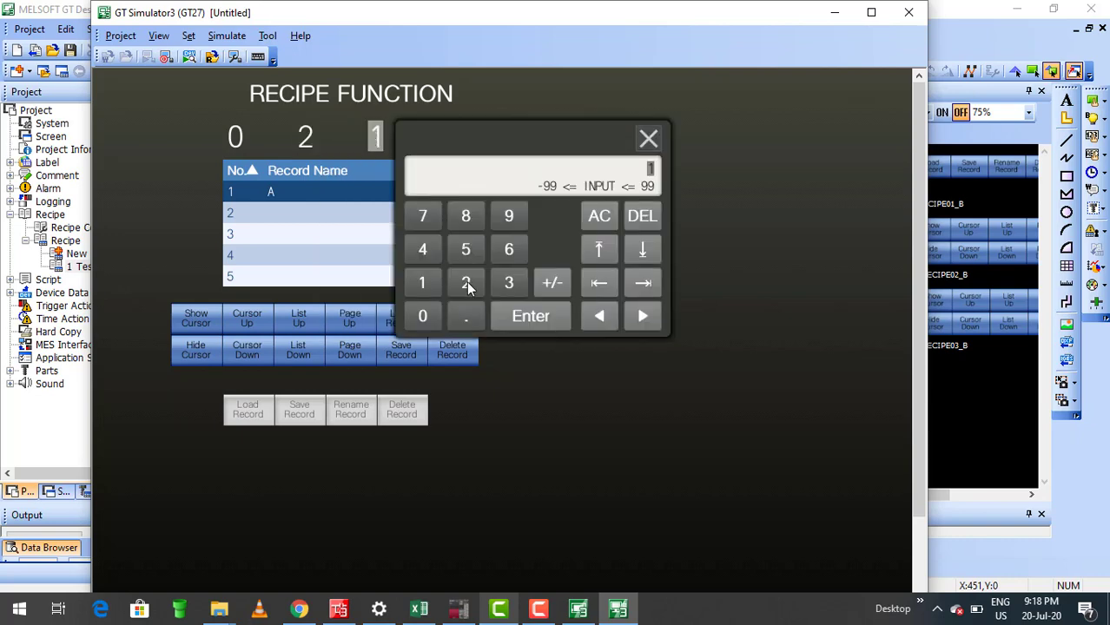
click(466, 283)
click(524, 316)
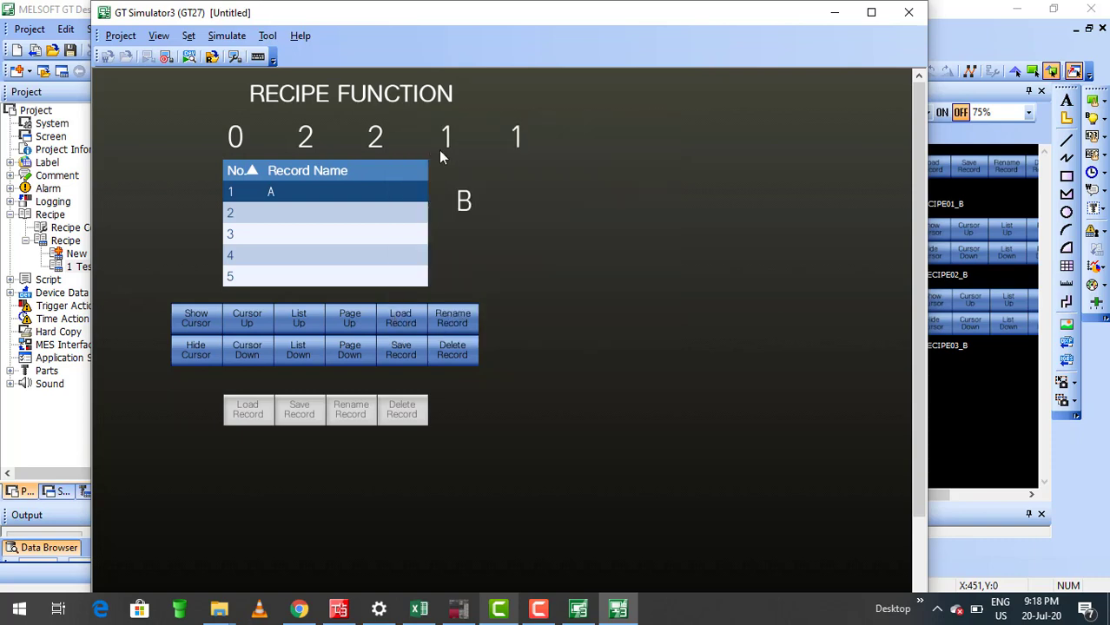
click(439, 138)
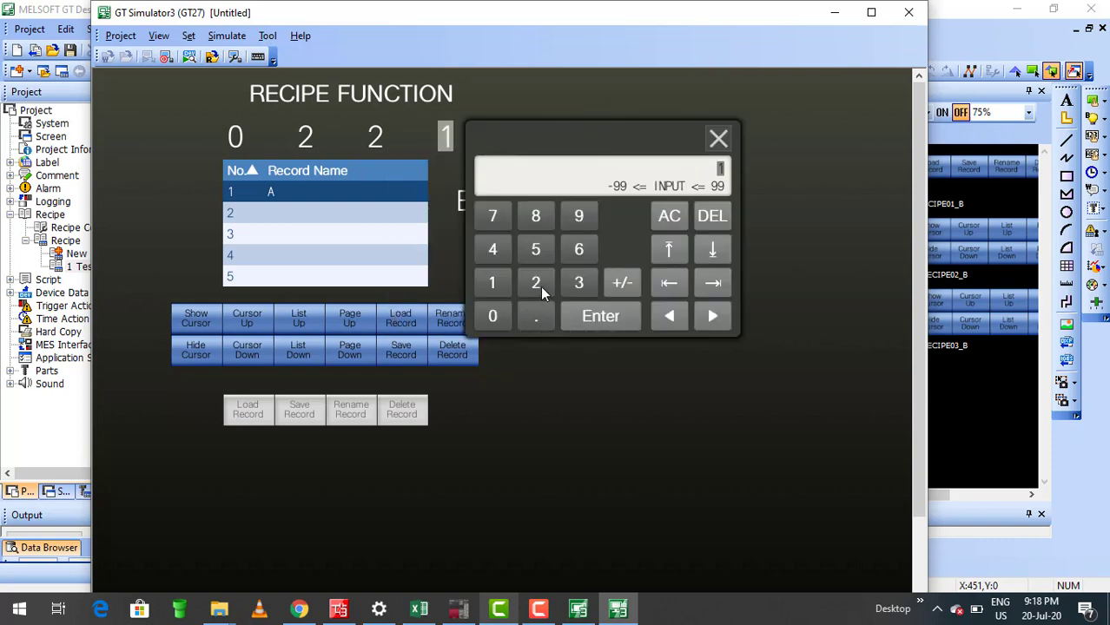
click(581, 316)
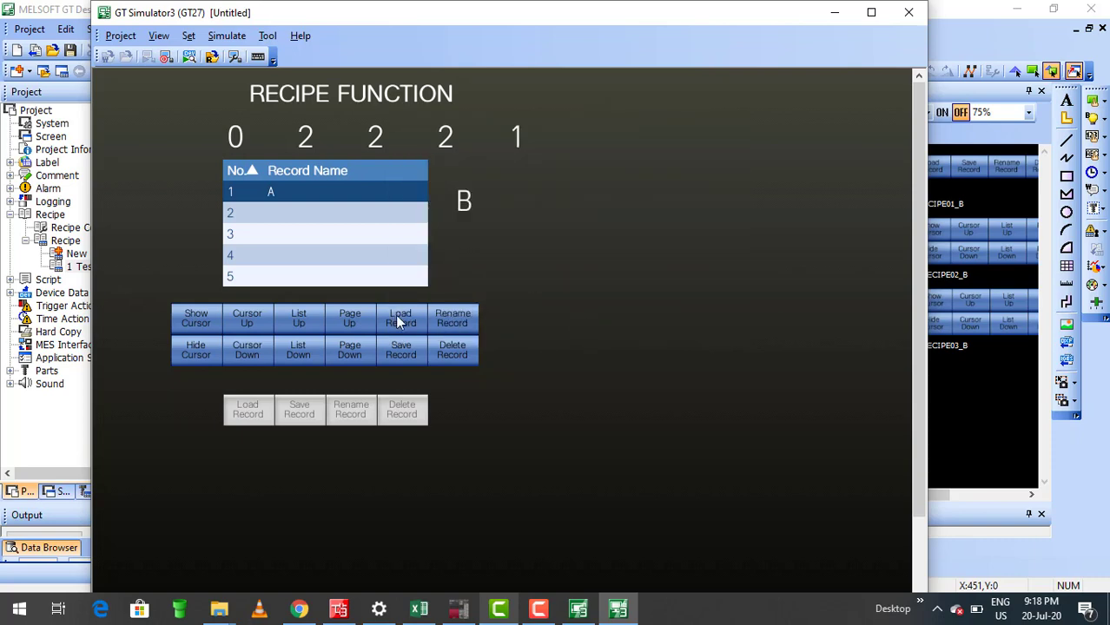
click(234, 359)
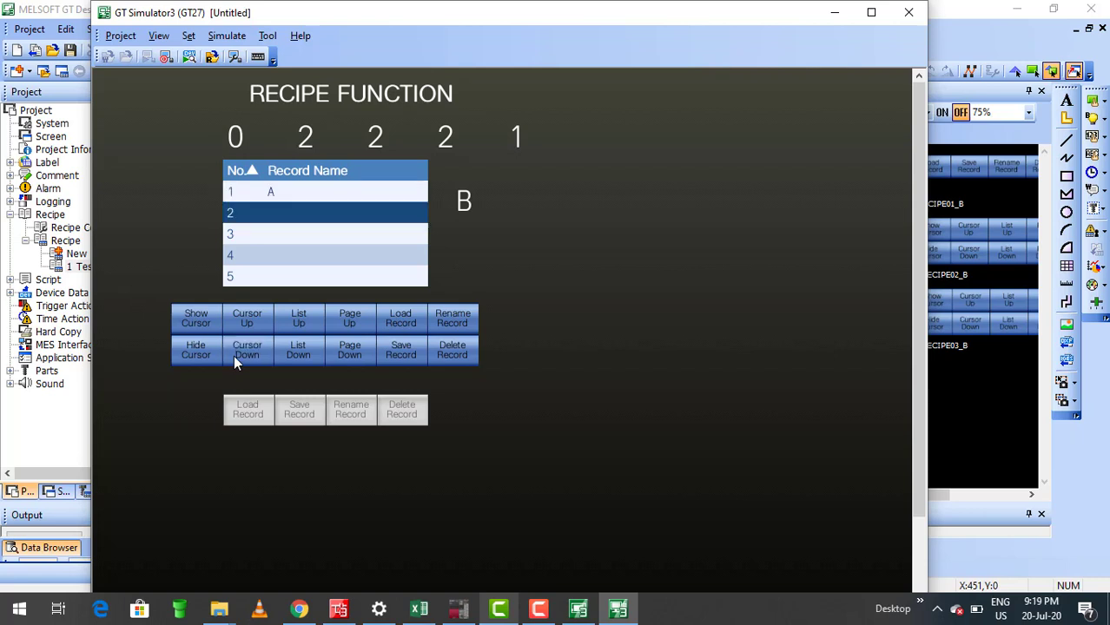
click(396, 351)
- Move the record list cursor to row 3 and enter C as the record name
click(243, 358)
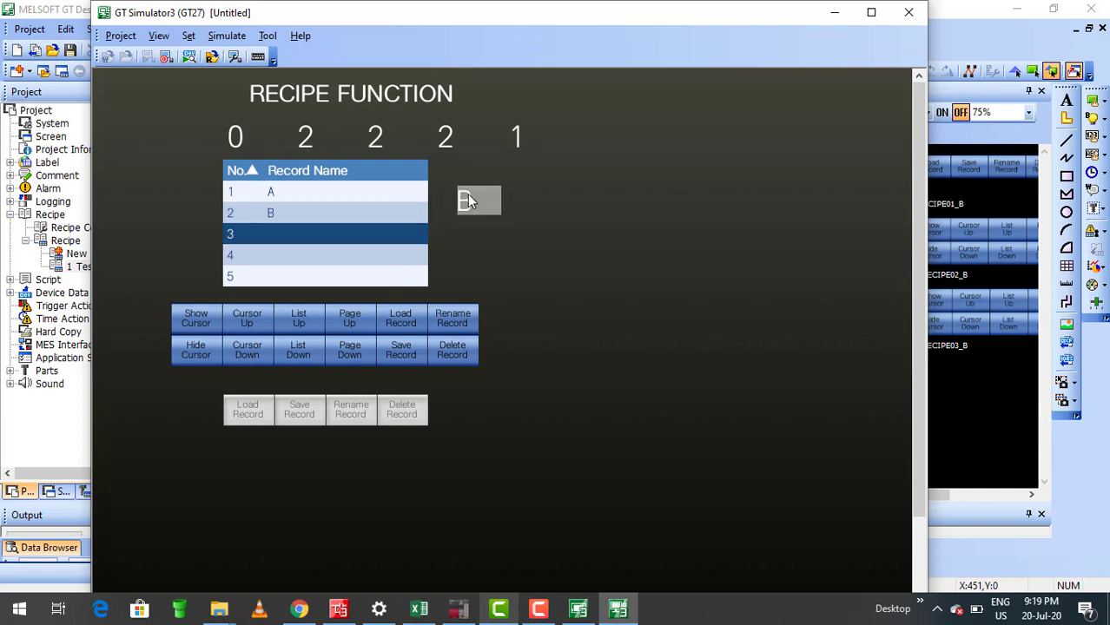
click(467, 196)
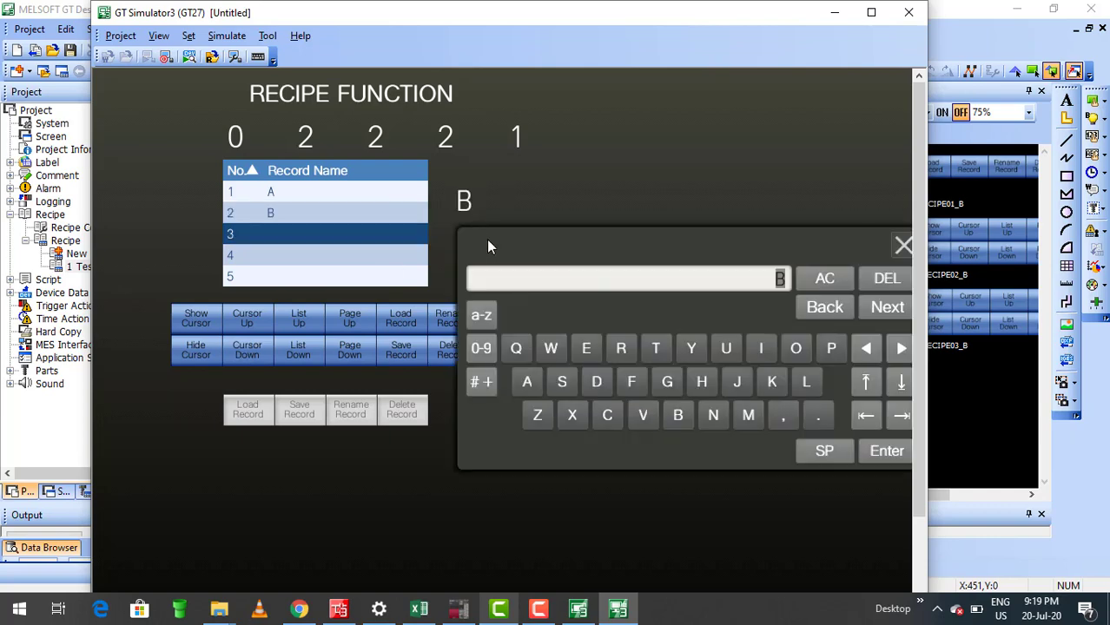
click(612, 415)
click(875, 441)
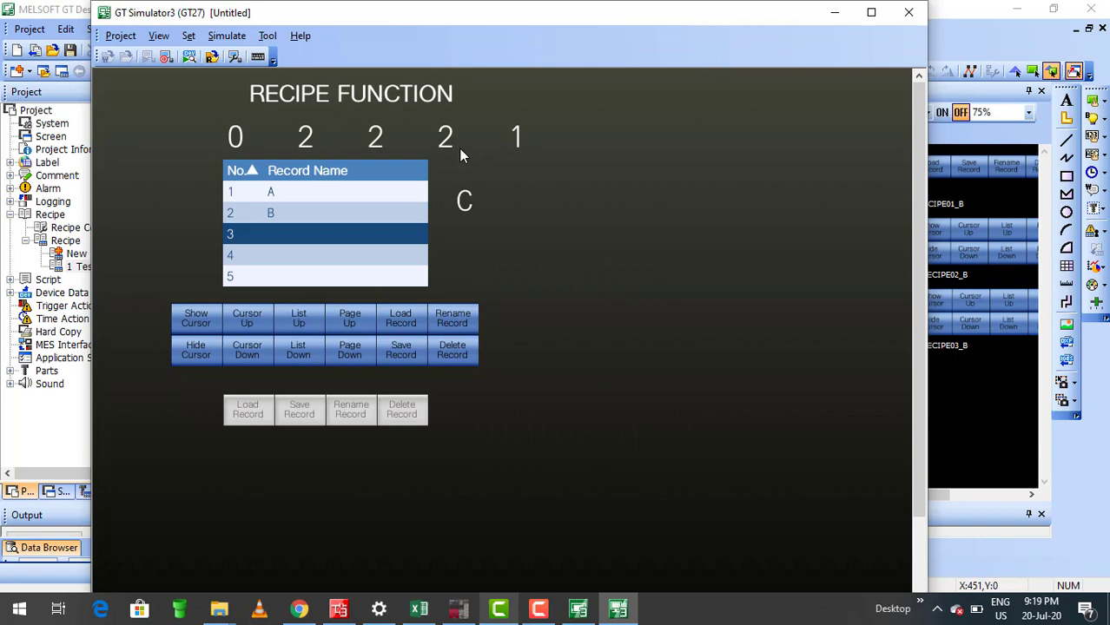
- Set the D101, D102 and D103 inputs to 3 and save them as record C in row 3
click(300, 134)
click(439, 282)
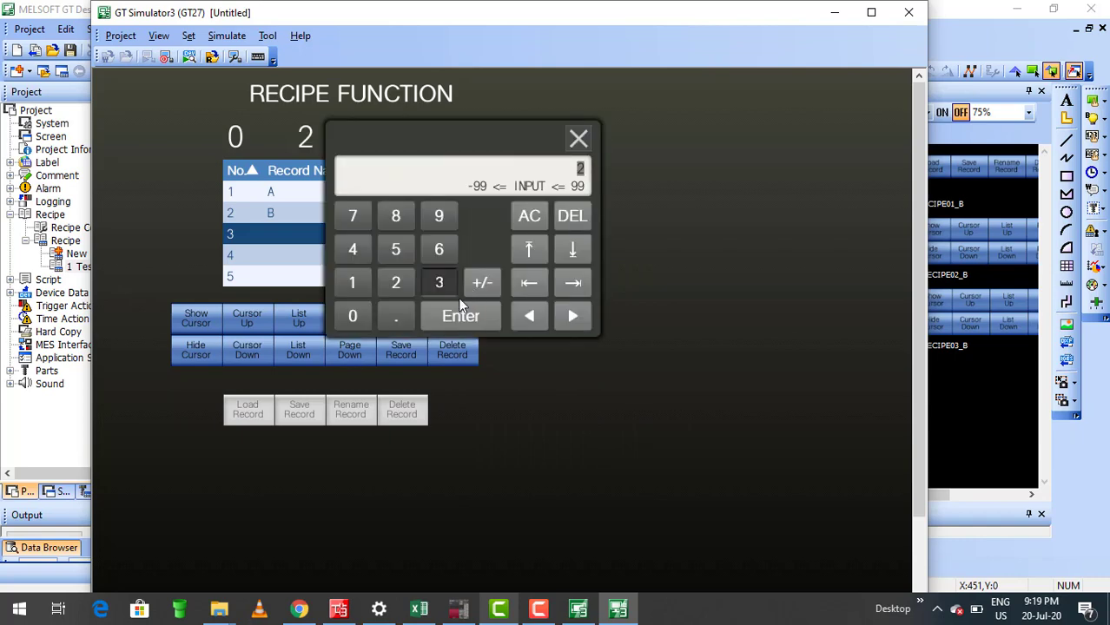
click(460, 317)
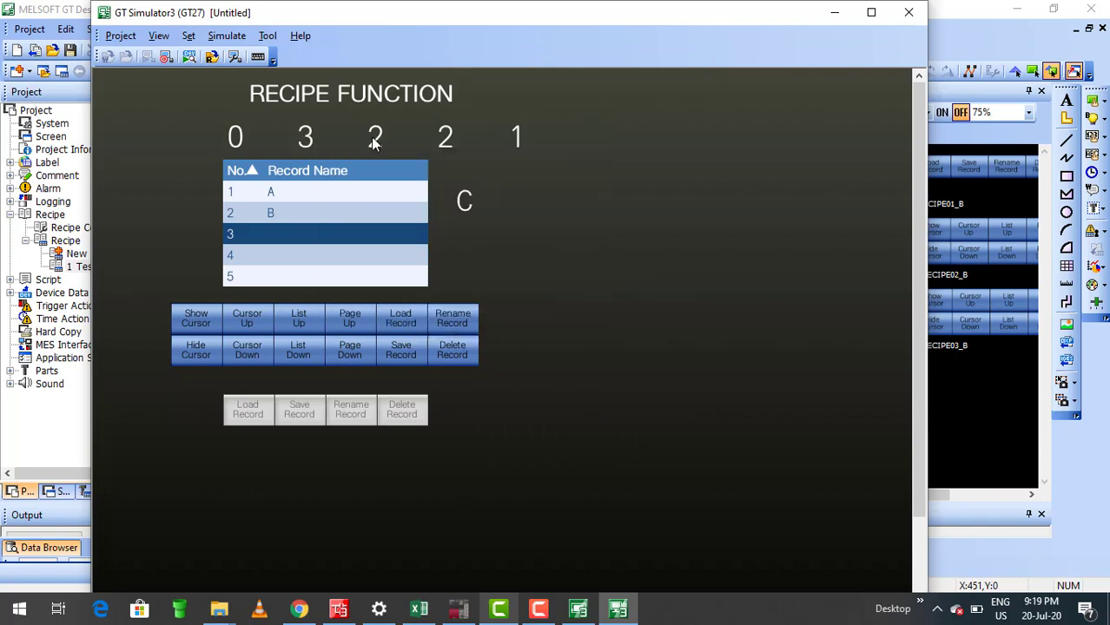
click(379, 148)
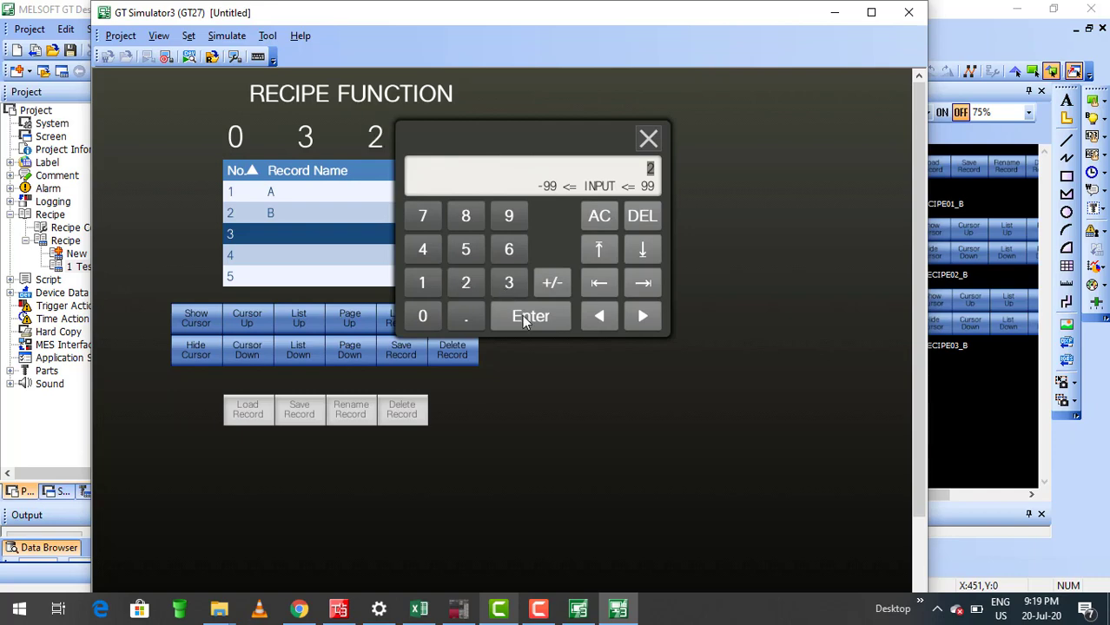
click(524, 317)
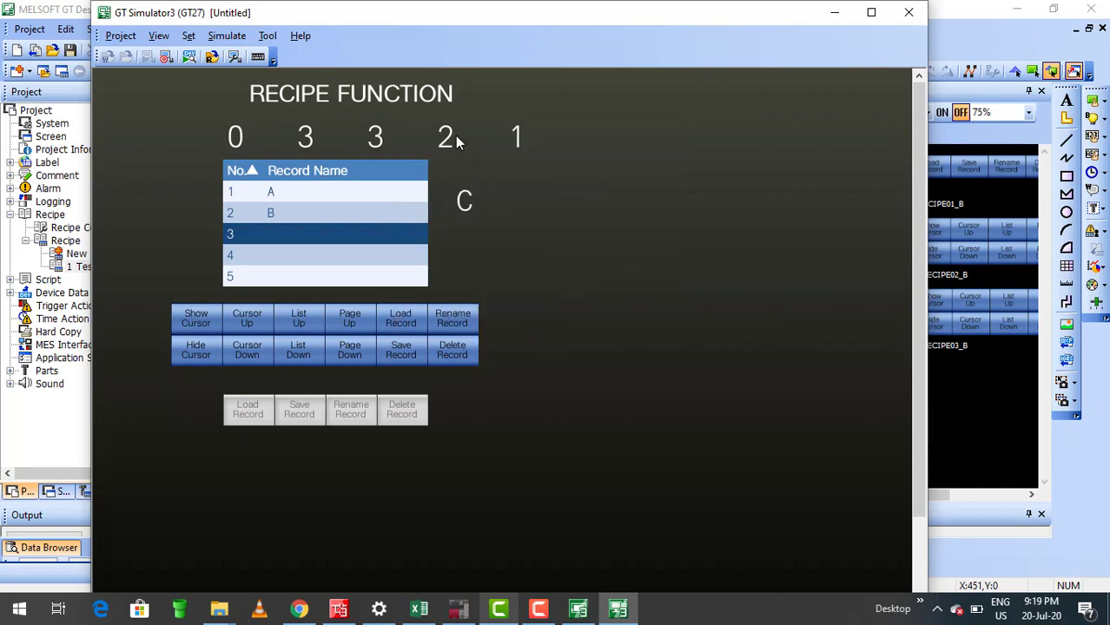
click(446, 139)
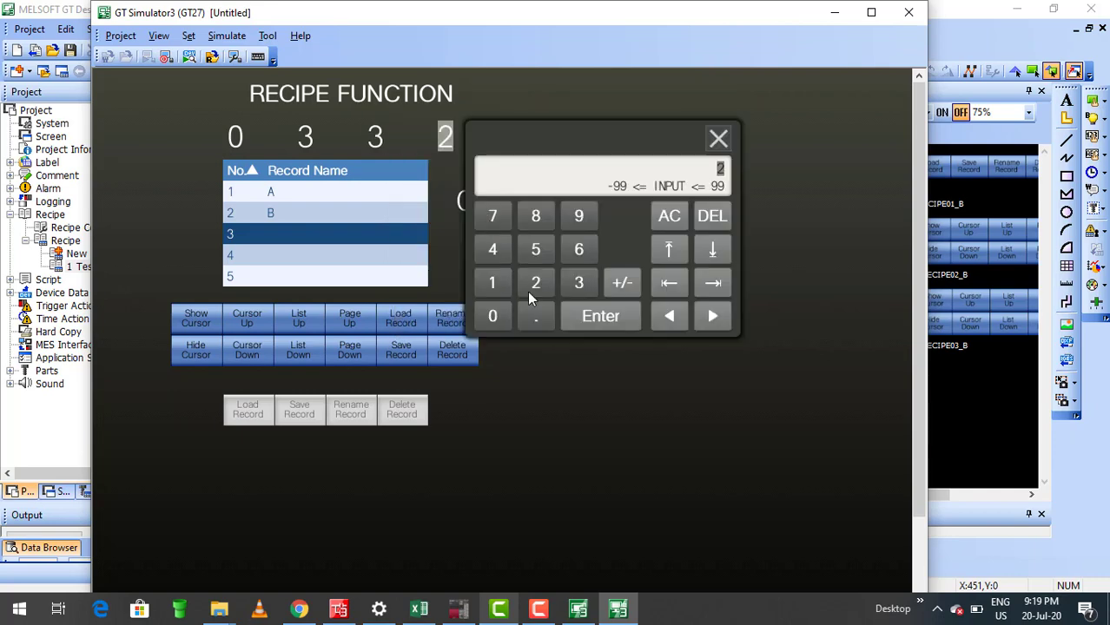
click(576, 283)
click(588, 316)
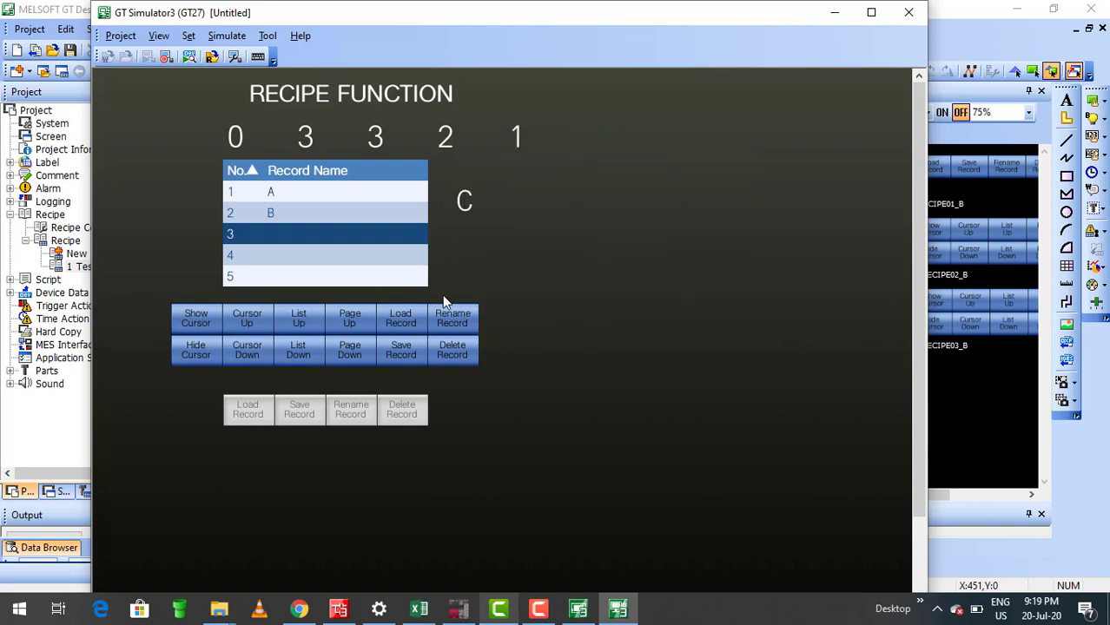
click(412, 350)
- Enter D as the record name in the text input for the fourth record
click(466, 208)
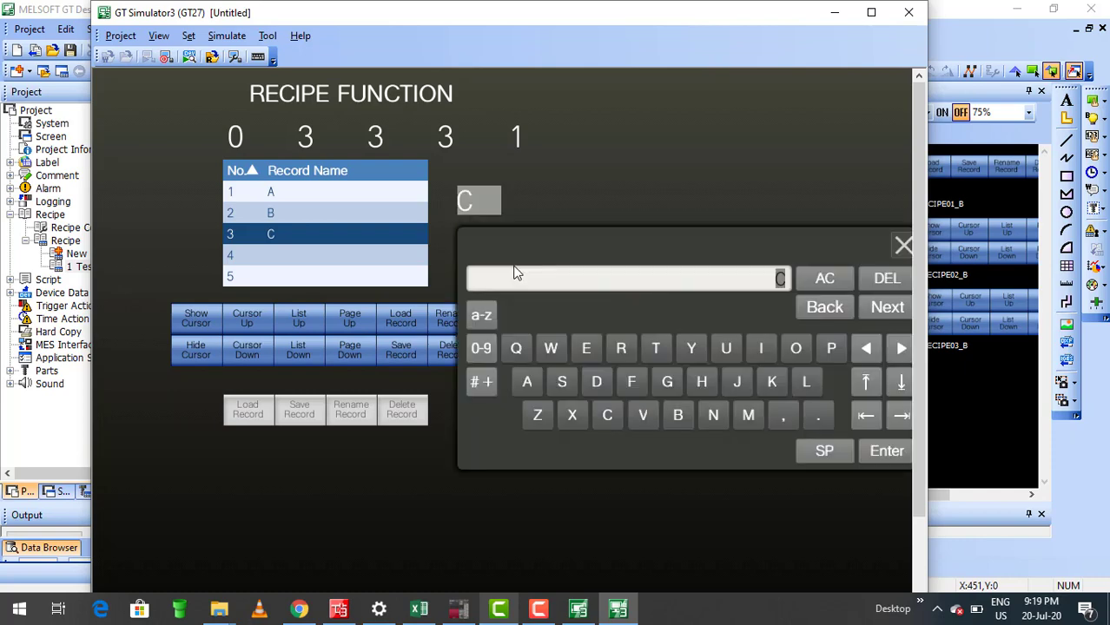
click(596, 382)
click(892, 453)
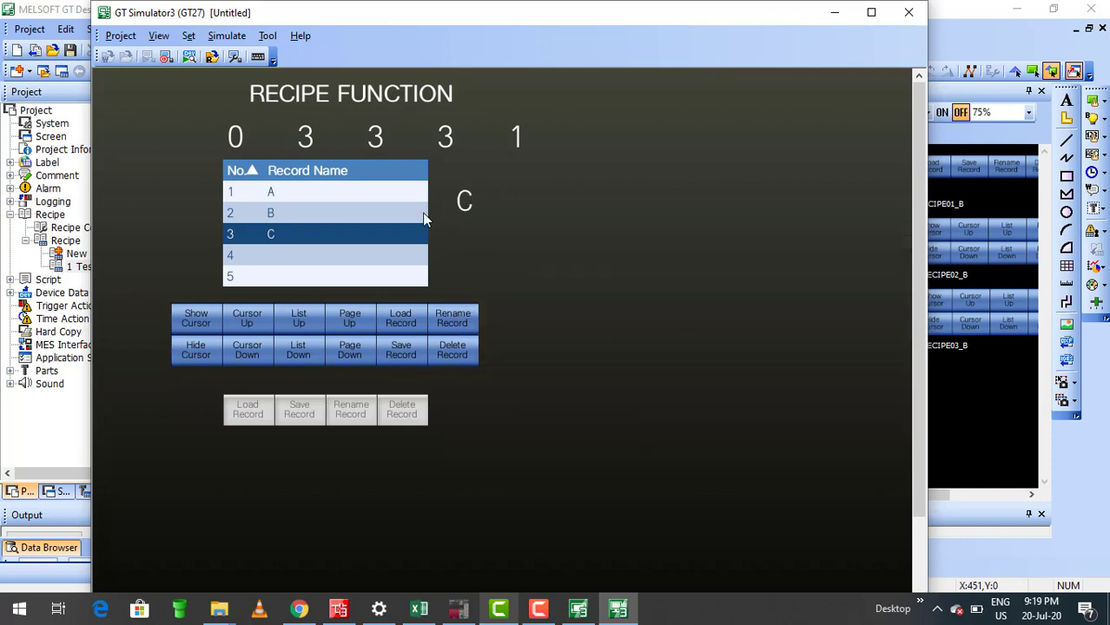
- Set the D101, D102 and D103 inputs to 4 and save them as record D in row 4
click(305, 139)
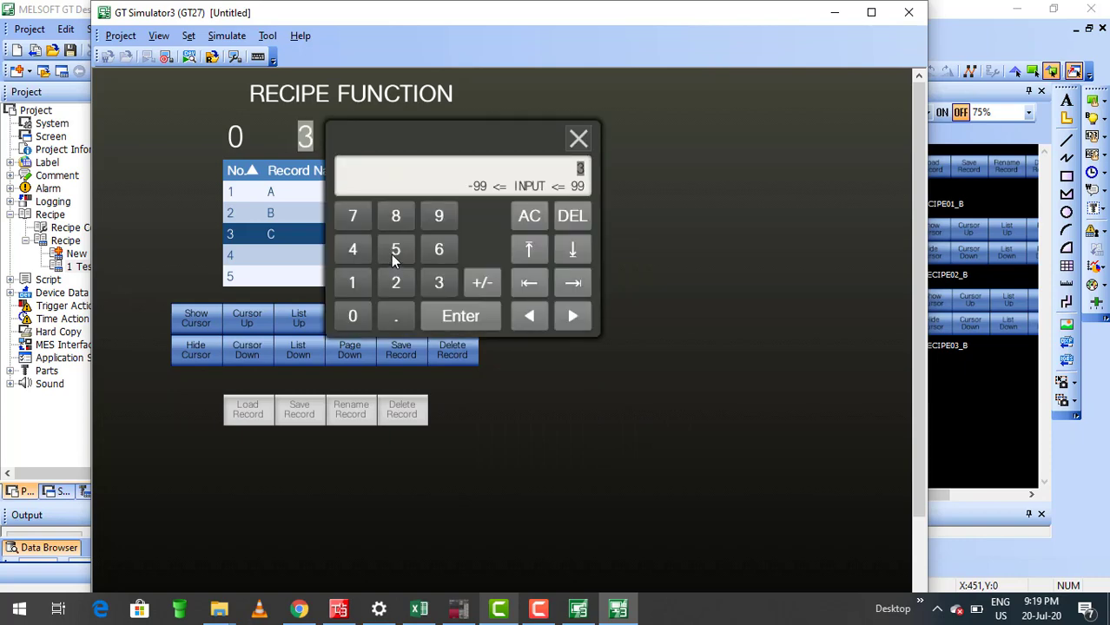
click(353, 249)
click(463, 322)
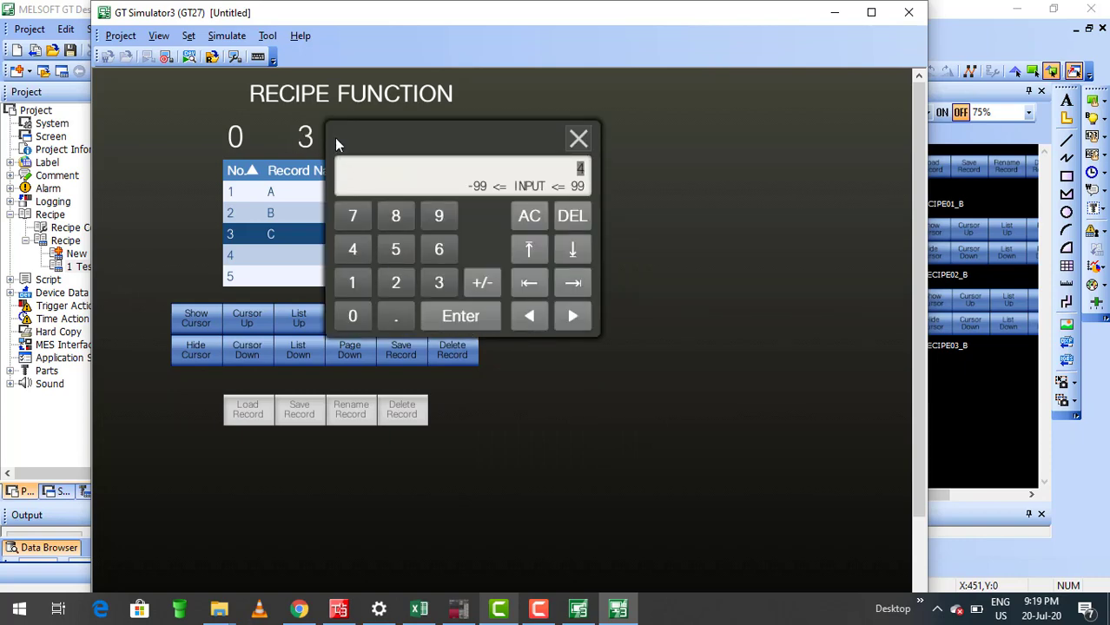
click(369, 140)
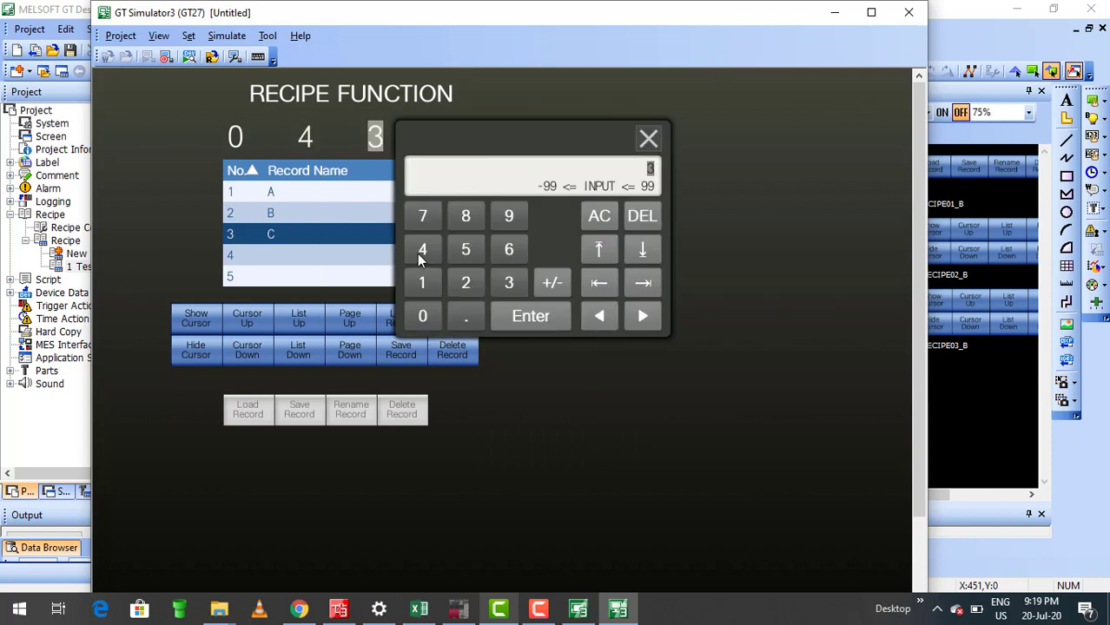
click(422, 251)
click(525, 318)
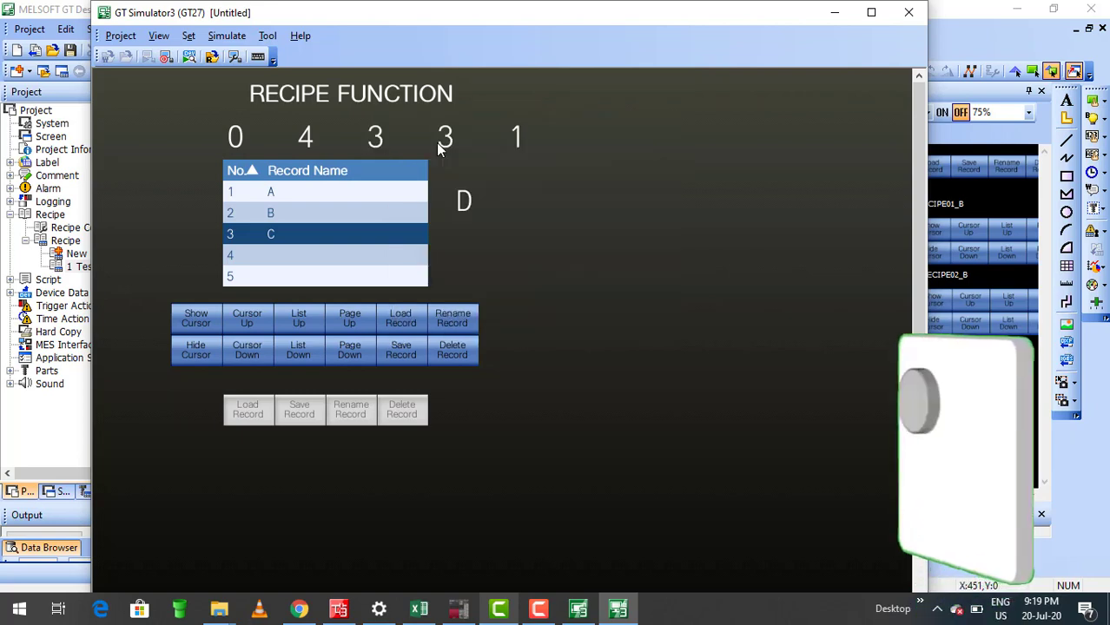
click(445, 137)
click(492, 252)
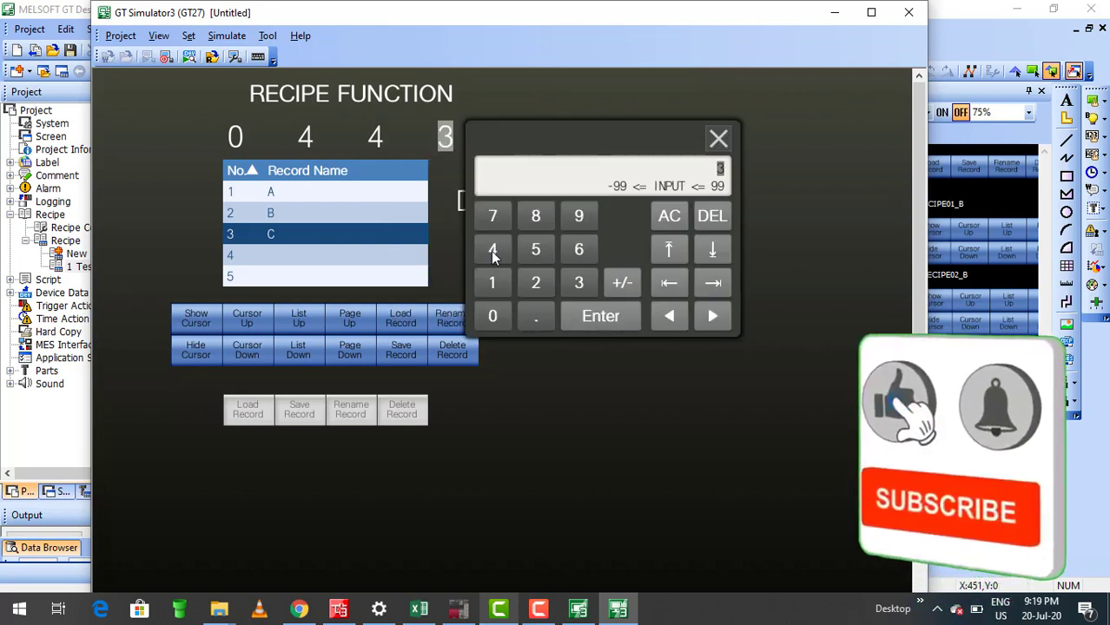
click(586, 318)
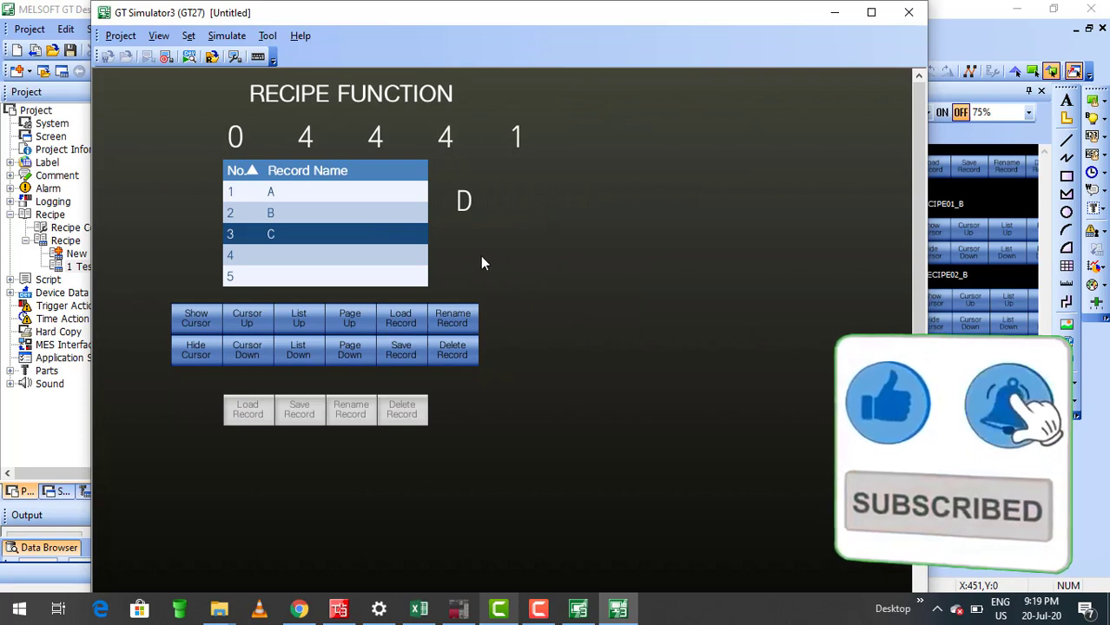
click(253, 349)
click(401, 350)
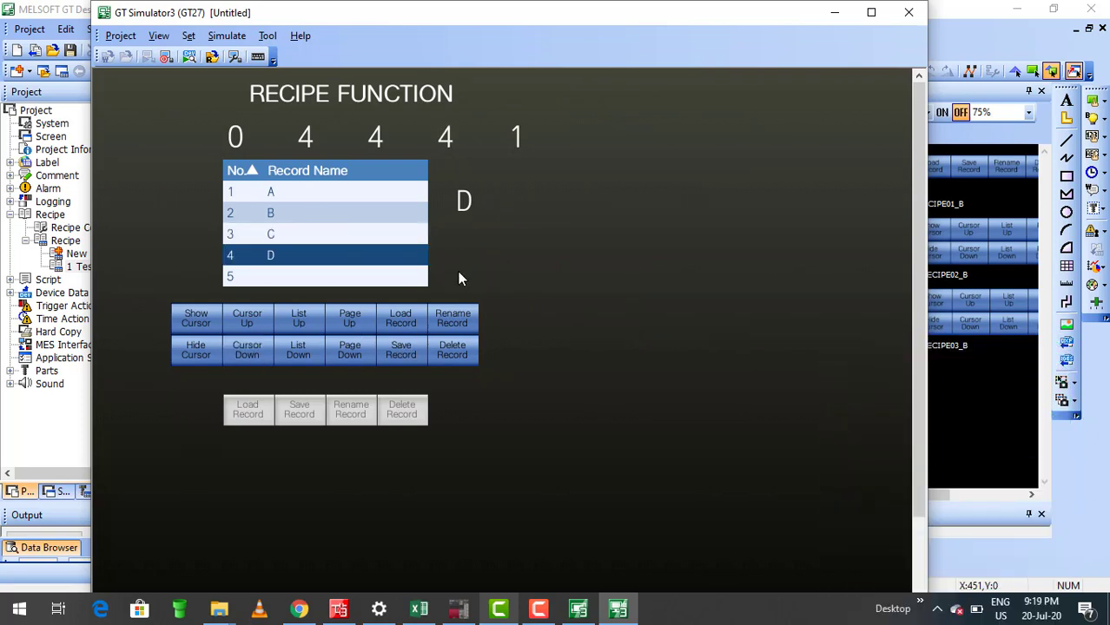
- Enter B as the record name and load that record's values into the inputs
click(465, 207)
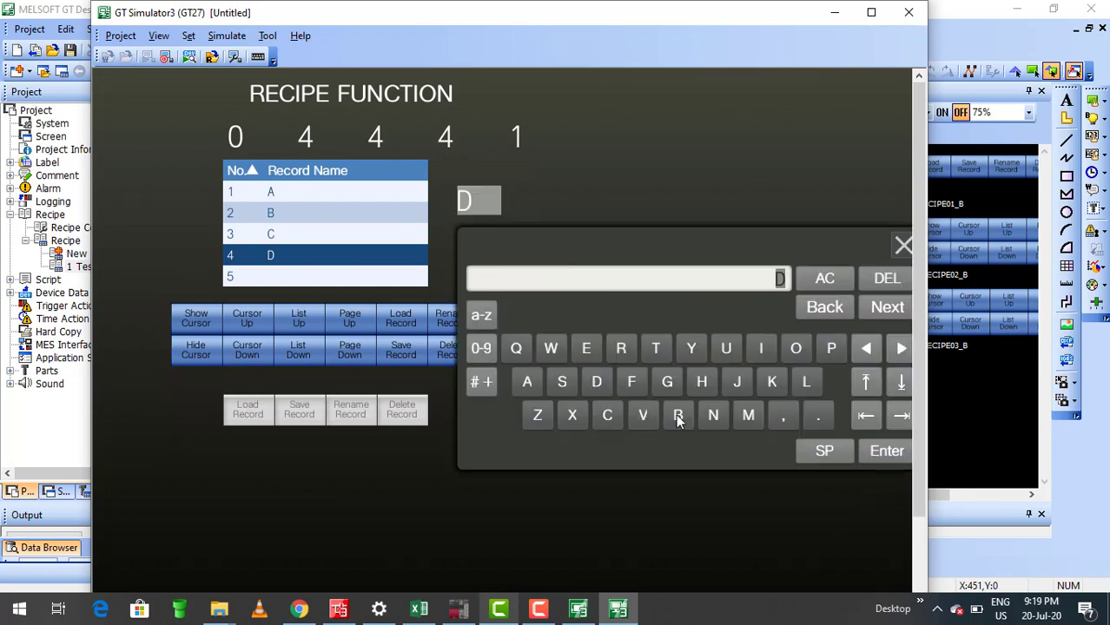
click(678, 415)
click(886, 451)
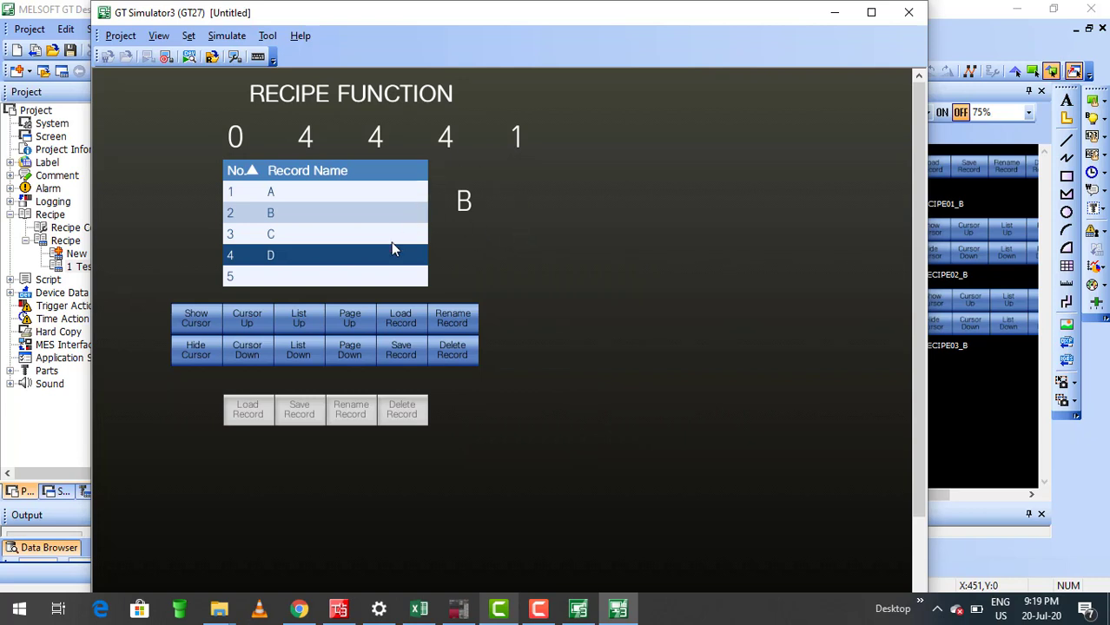
click(392, 330)
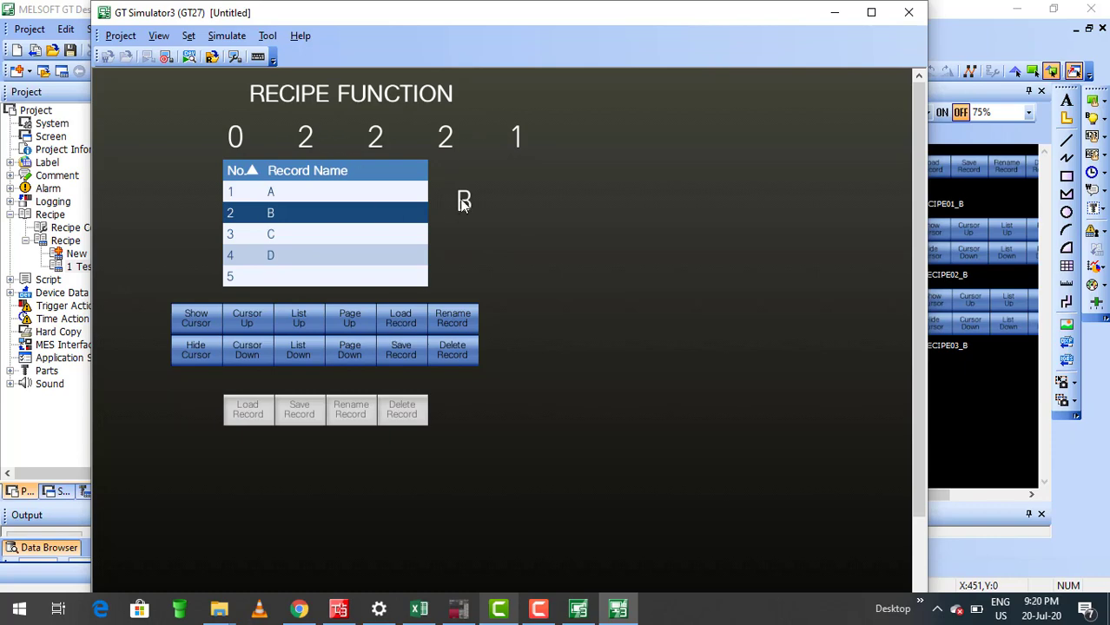
- Change the record name to A and load record A into the inputs
click(463, 202)
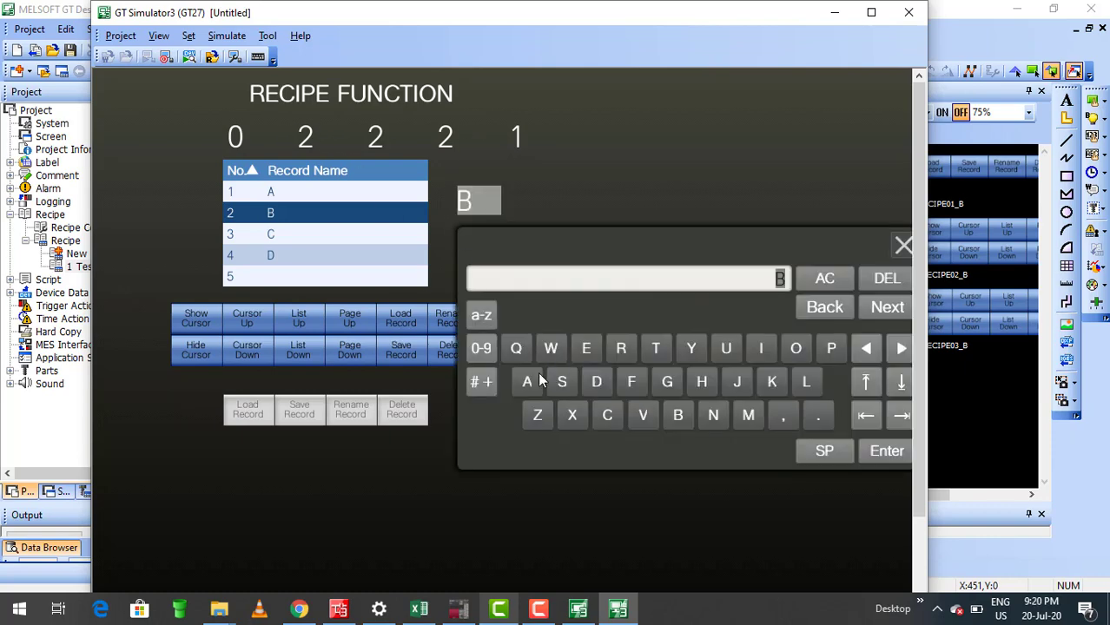
click(887, 452)
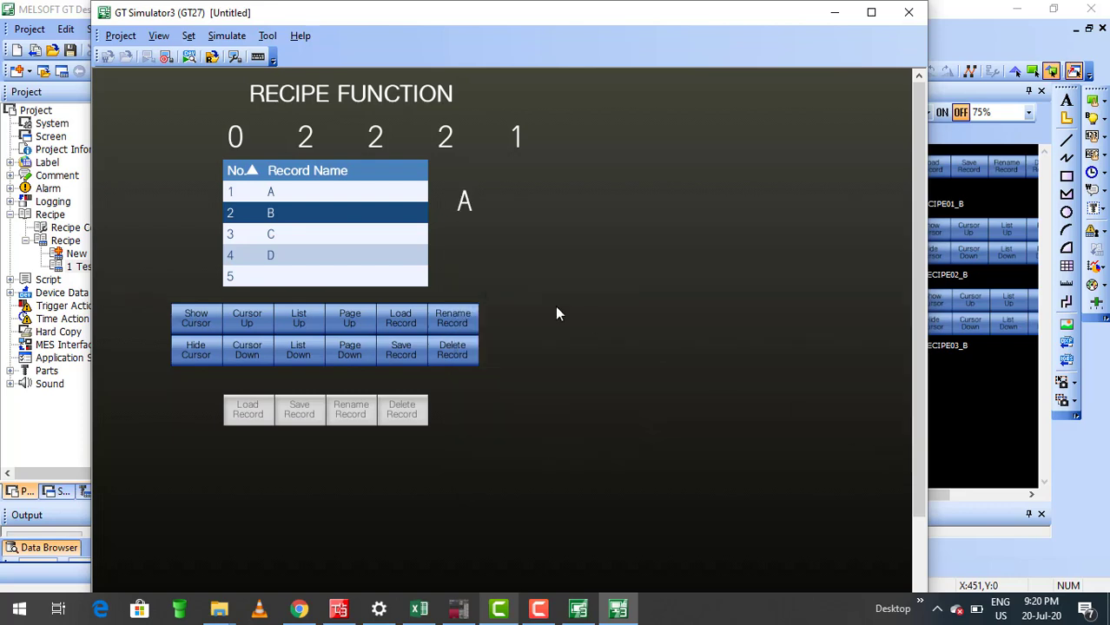
click(401, 319)
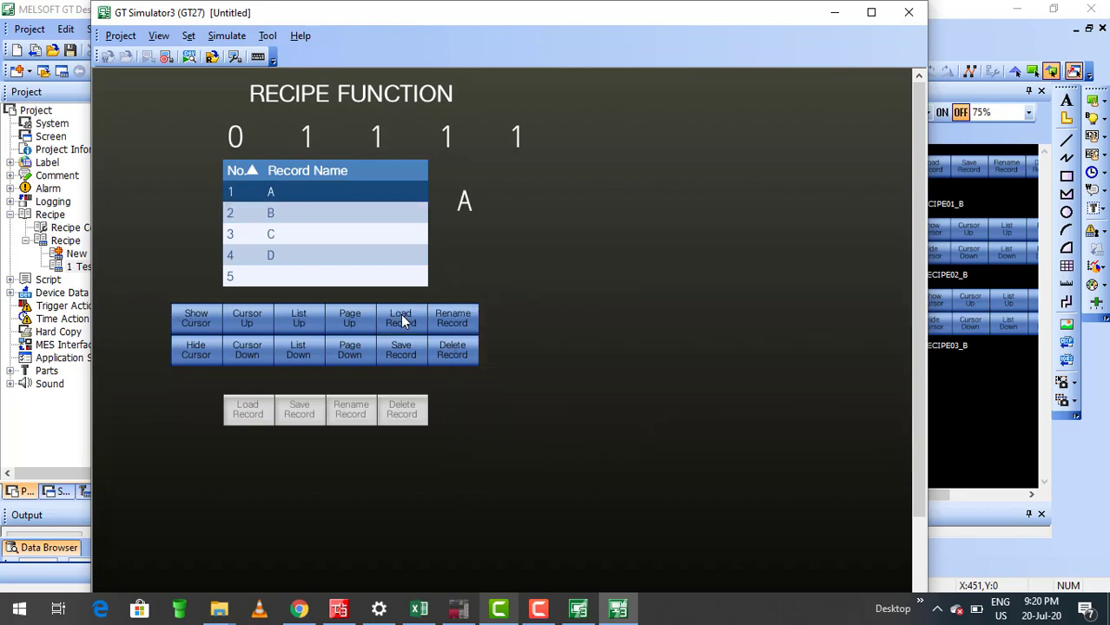
- Load record D by entering its name in the text input, and end the simulation
click(466, 206)
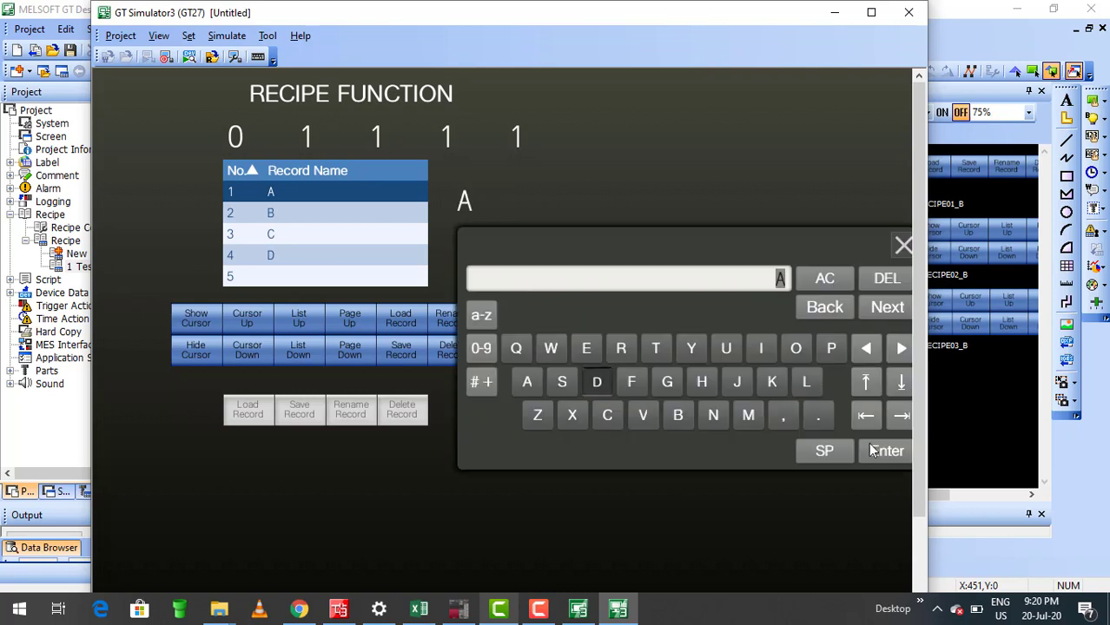
click(596, 383)
click(887, 451)
click(425, 319)
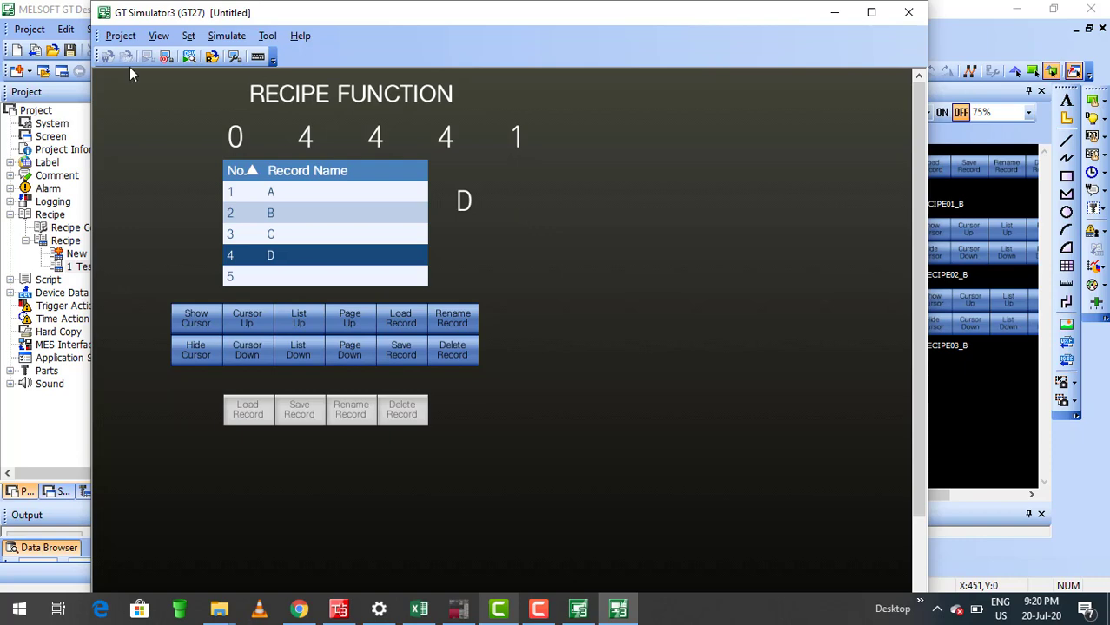
click(166, 56)
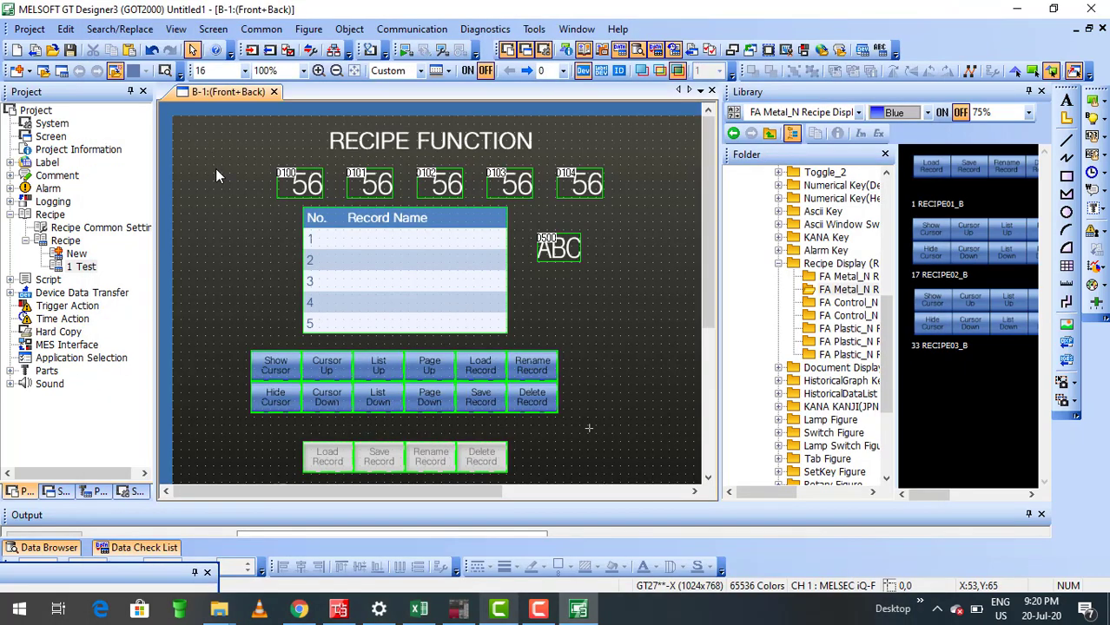
click(538, 609)
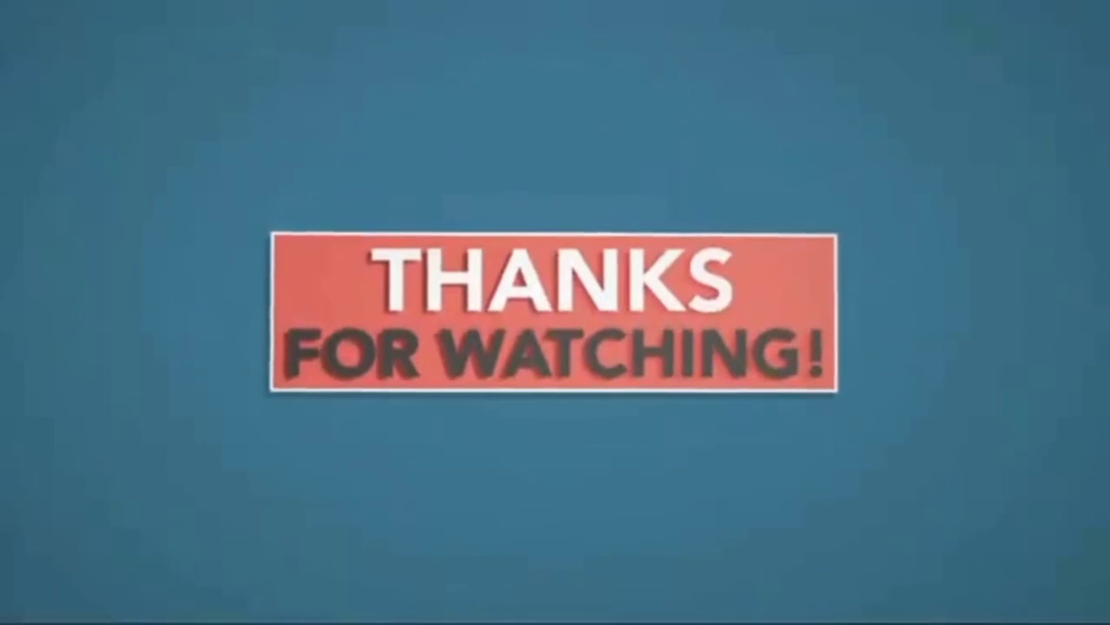